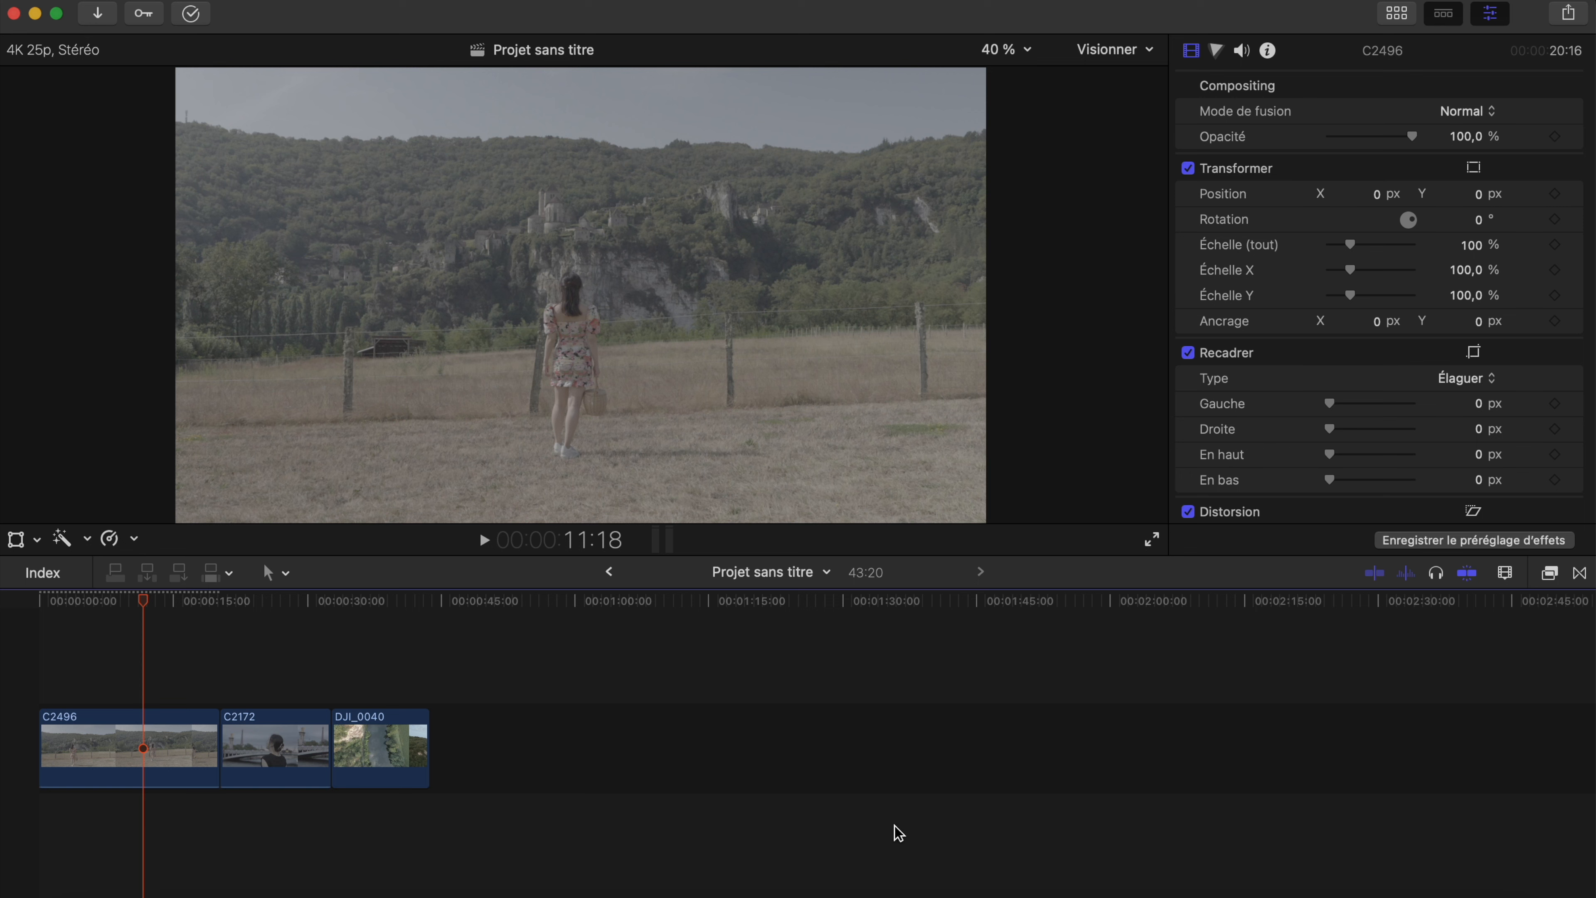
Step: Look over the three timeline clips C2496, C2172 and DJI_0040, selecting the first two together and the last one separately
left_click(145, 604)
left_click_drag(145, 610, 276, 770)
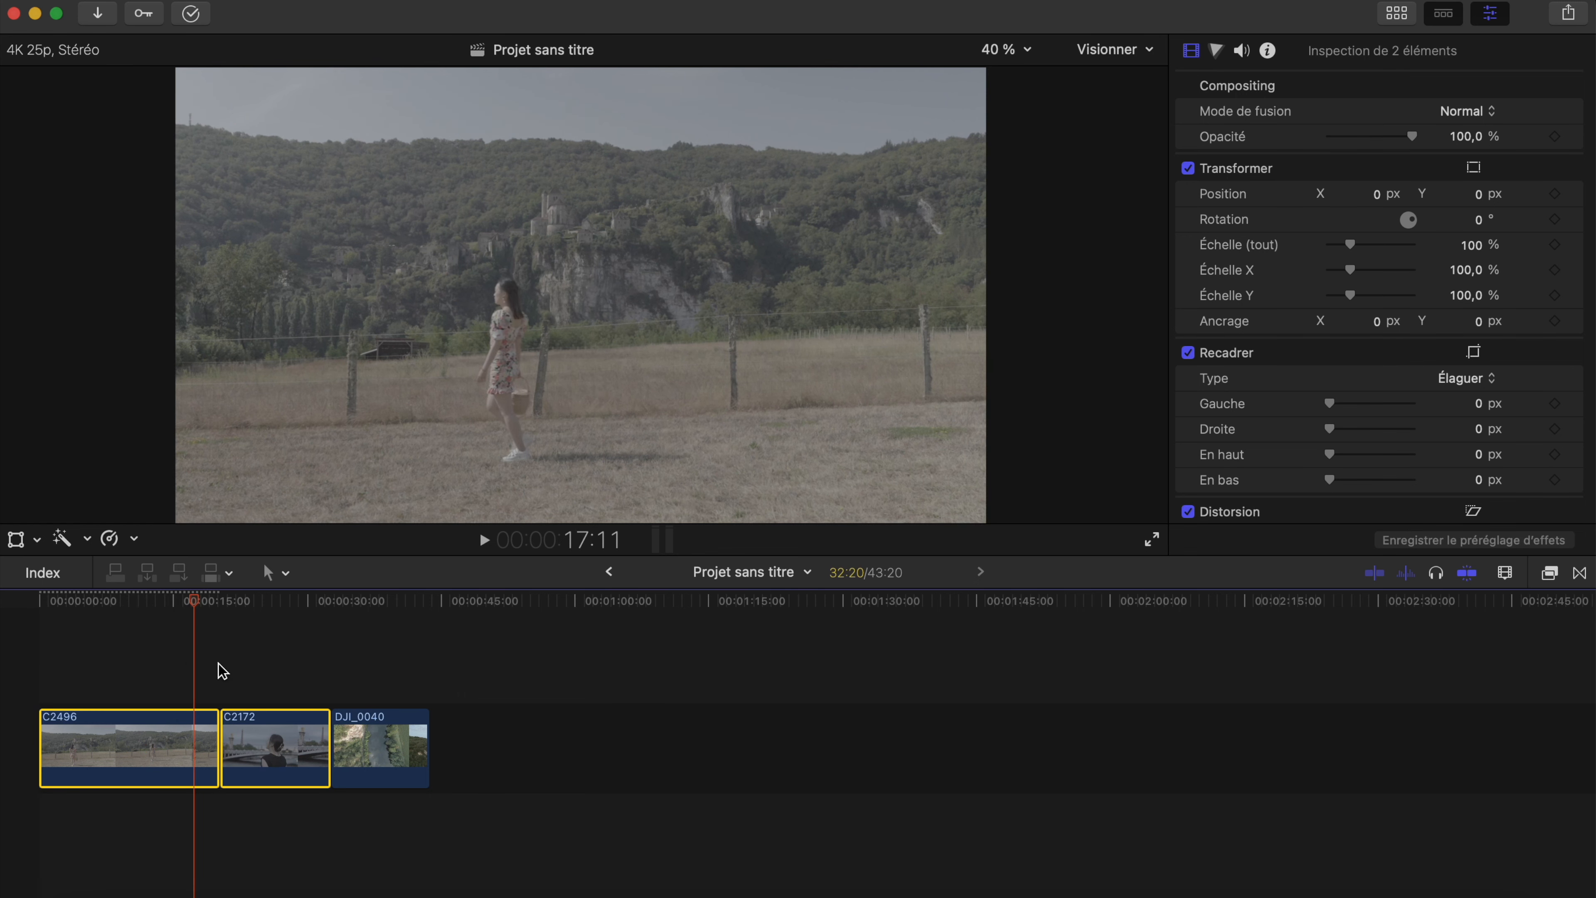
left_click(367, 666)
left_click(389, 755)
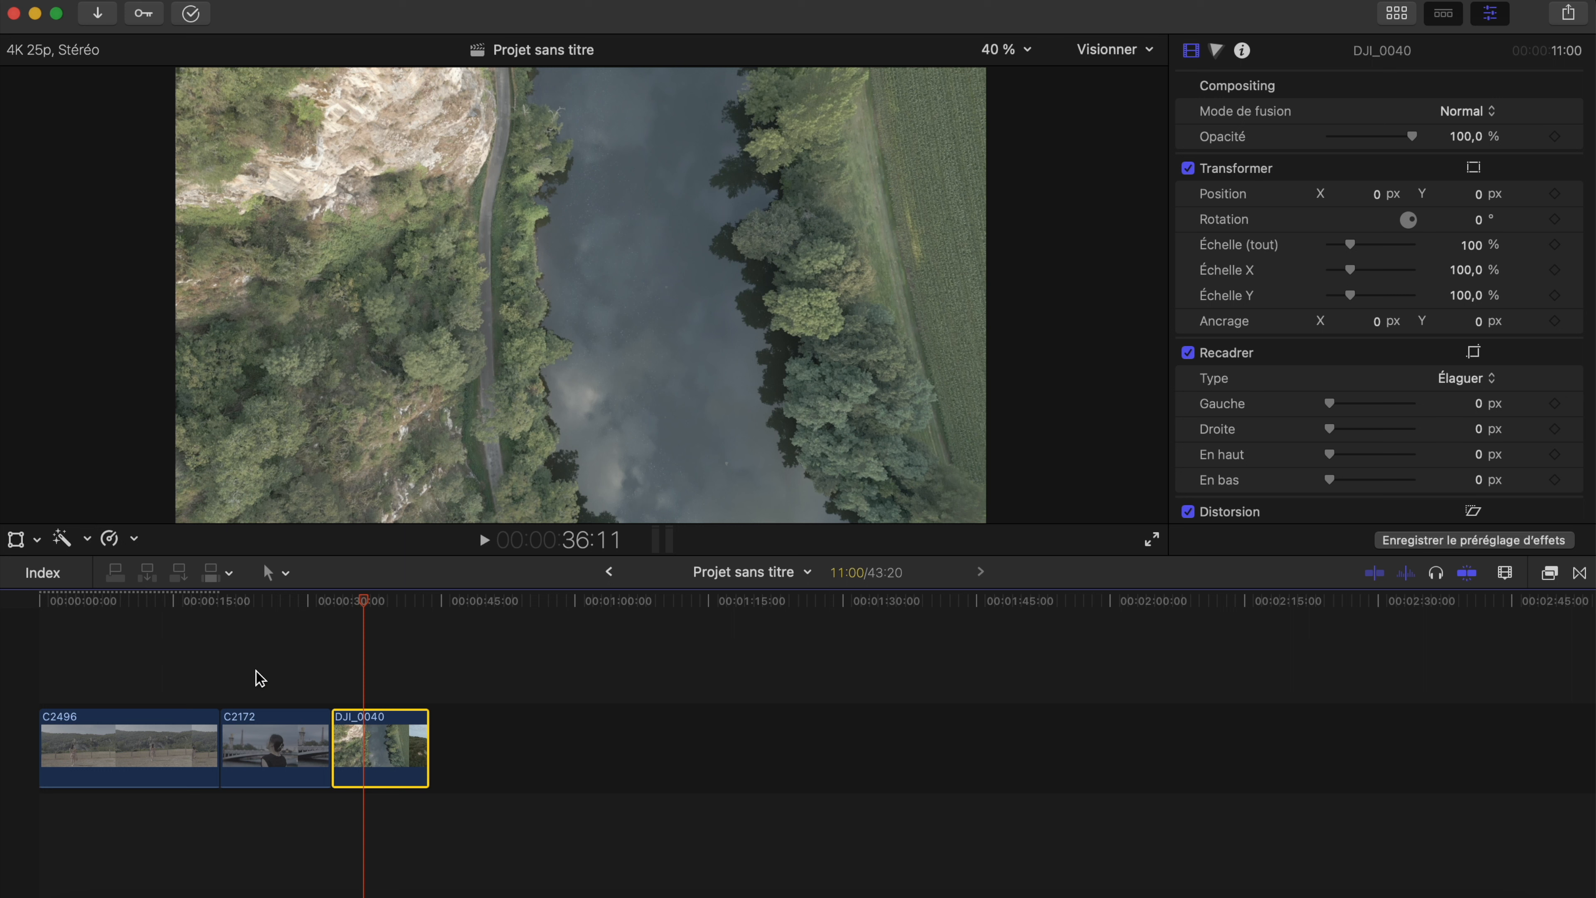
left_click(192, 660)
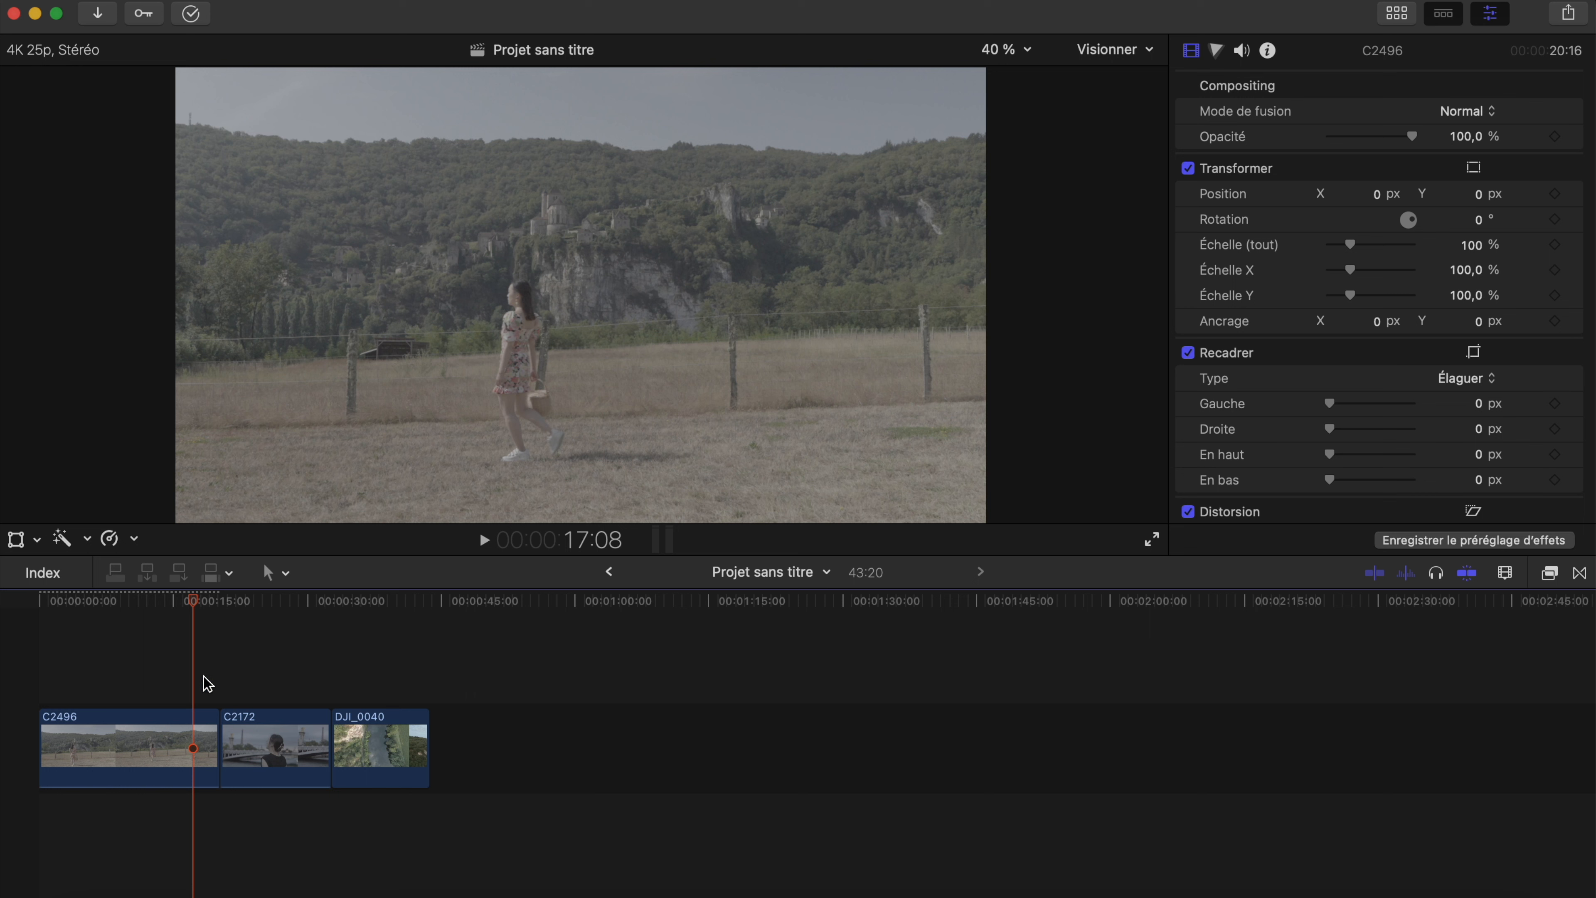
Step: Scrub through clip C2496 and park the playhead at 5:20
left_click(170, 608)
left_click_drag(169, 609, 98, 607)
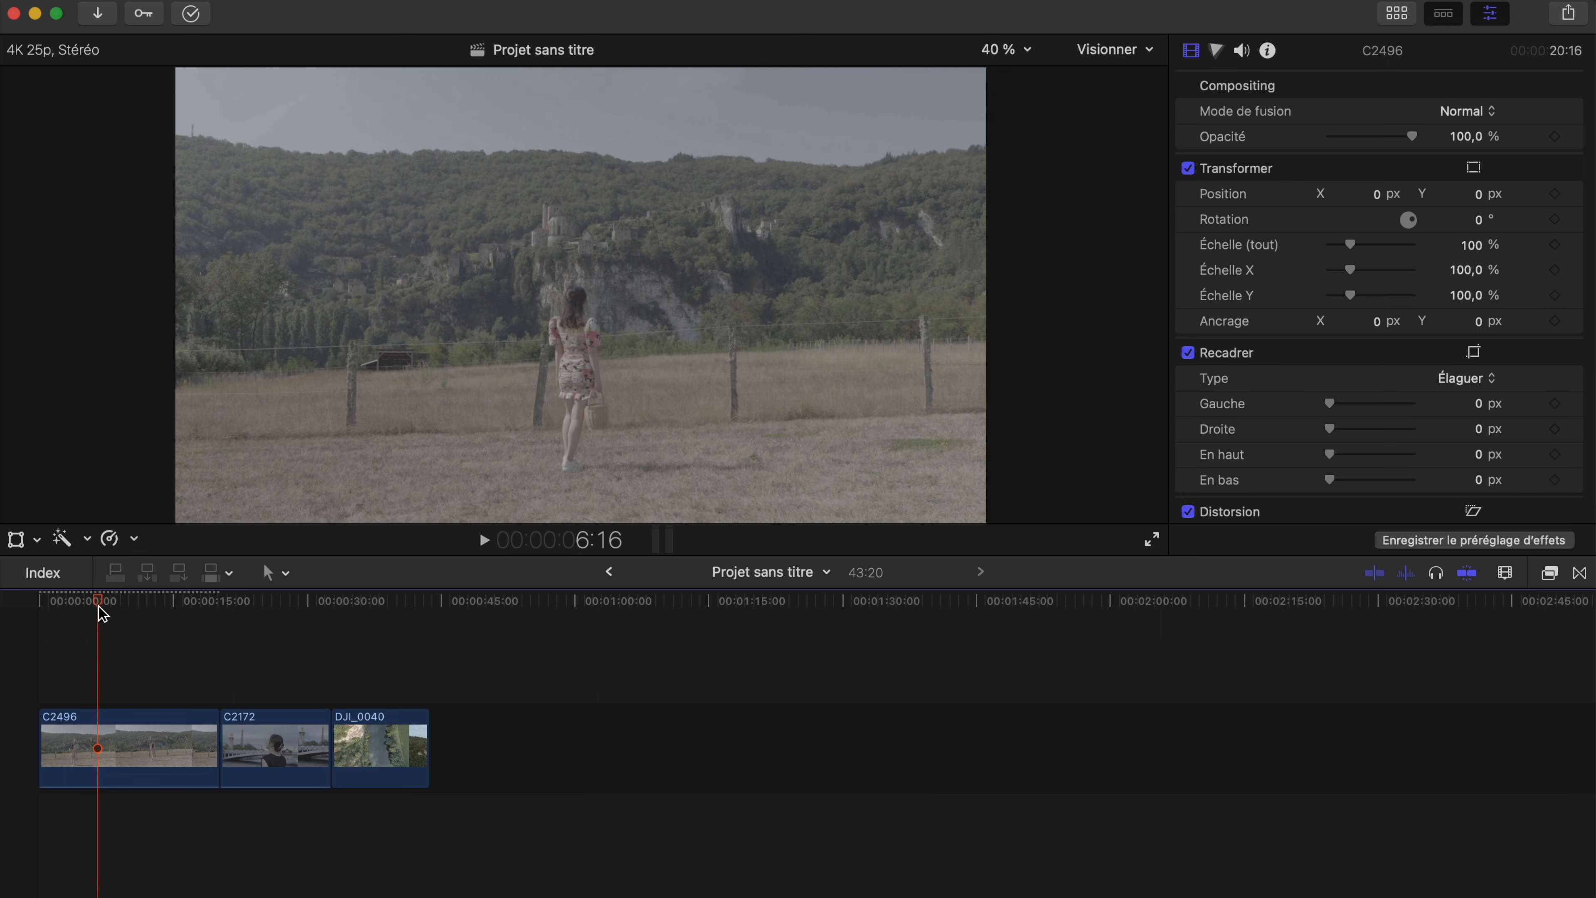
left_click(68, 605)
left_click(89, 605)
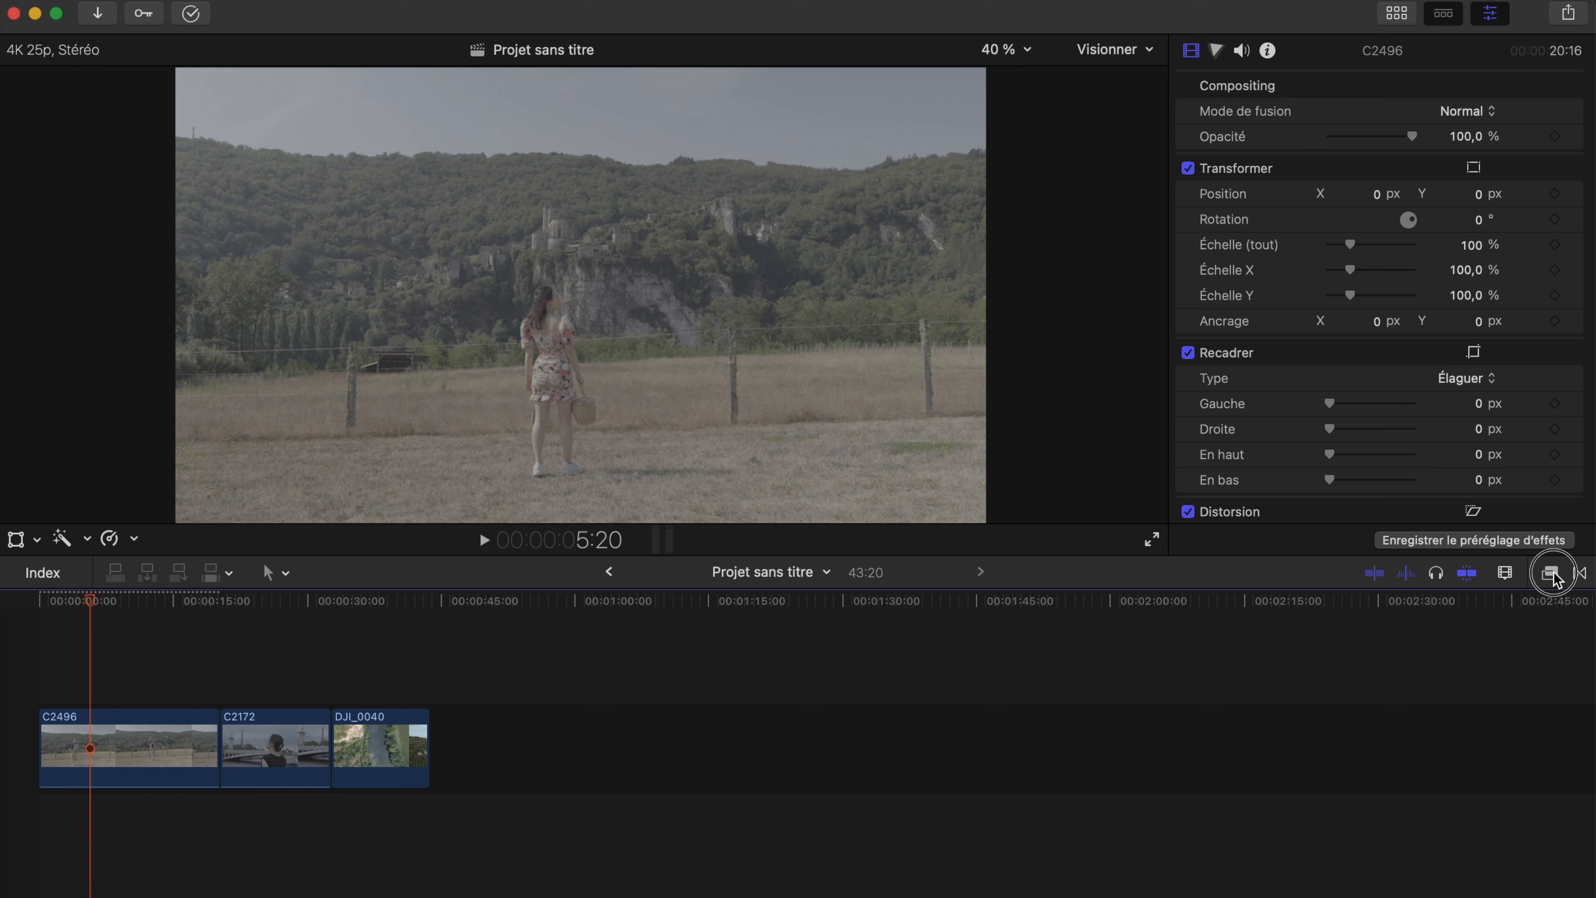
Step: Apply the Dehancer Pro effect from the Film Emulation category to clip C2496, then close the effects browser
left_click(1551, 572)
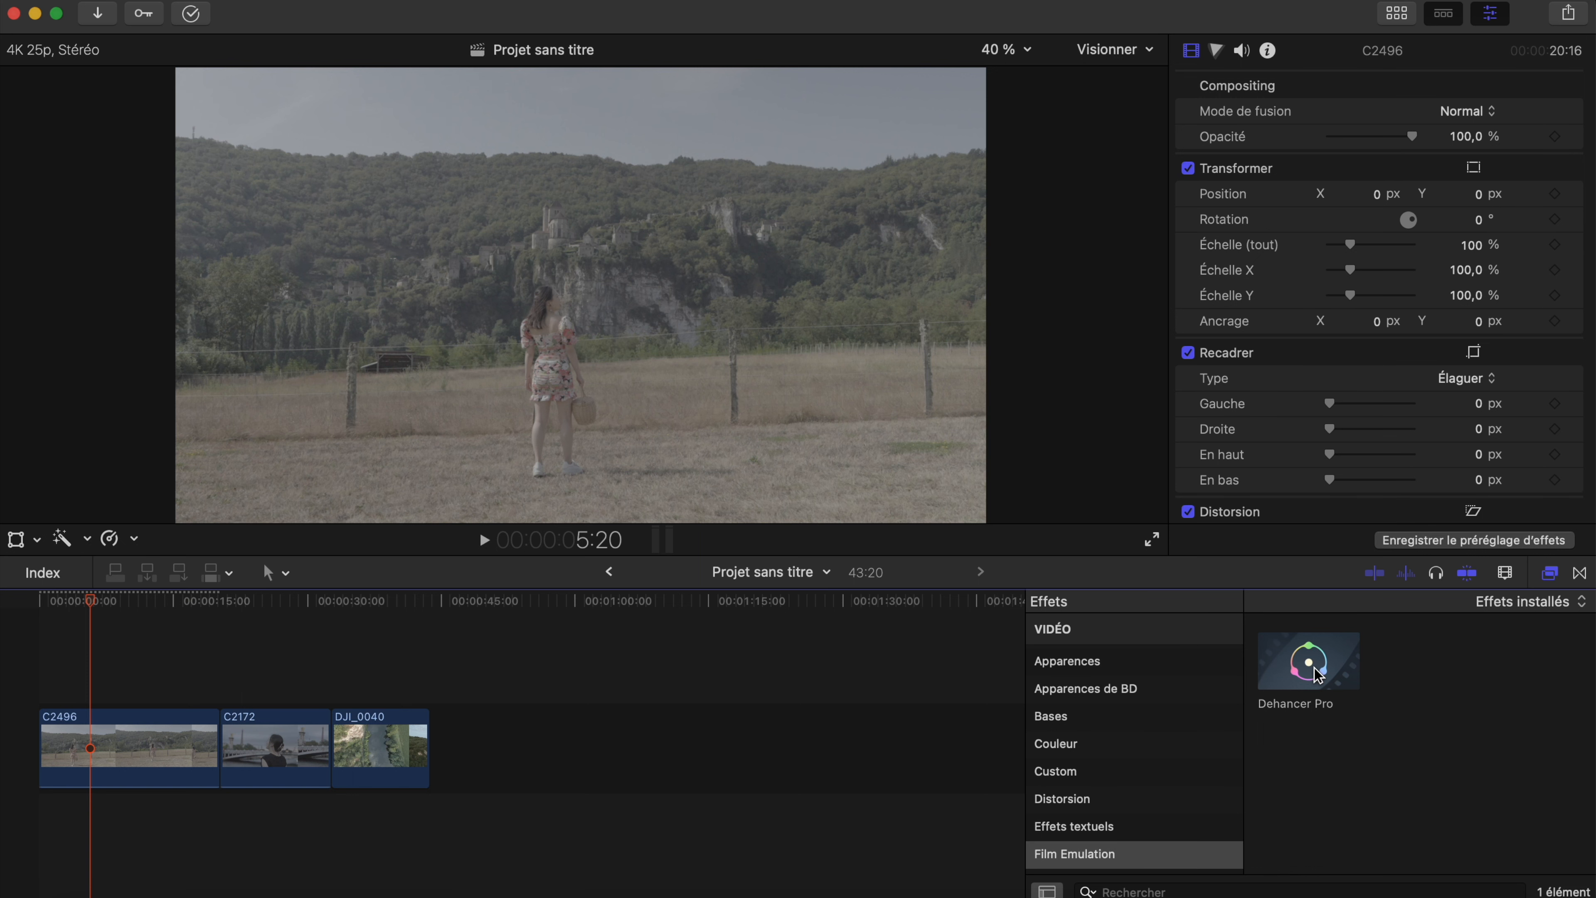
left_click_drag(1326, 679, 151, 731)
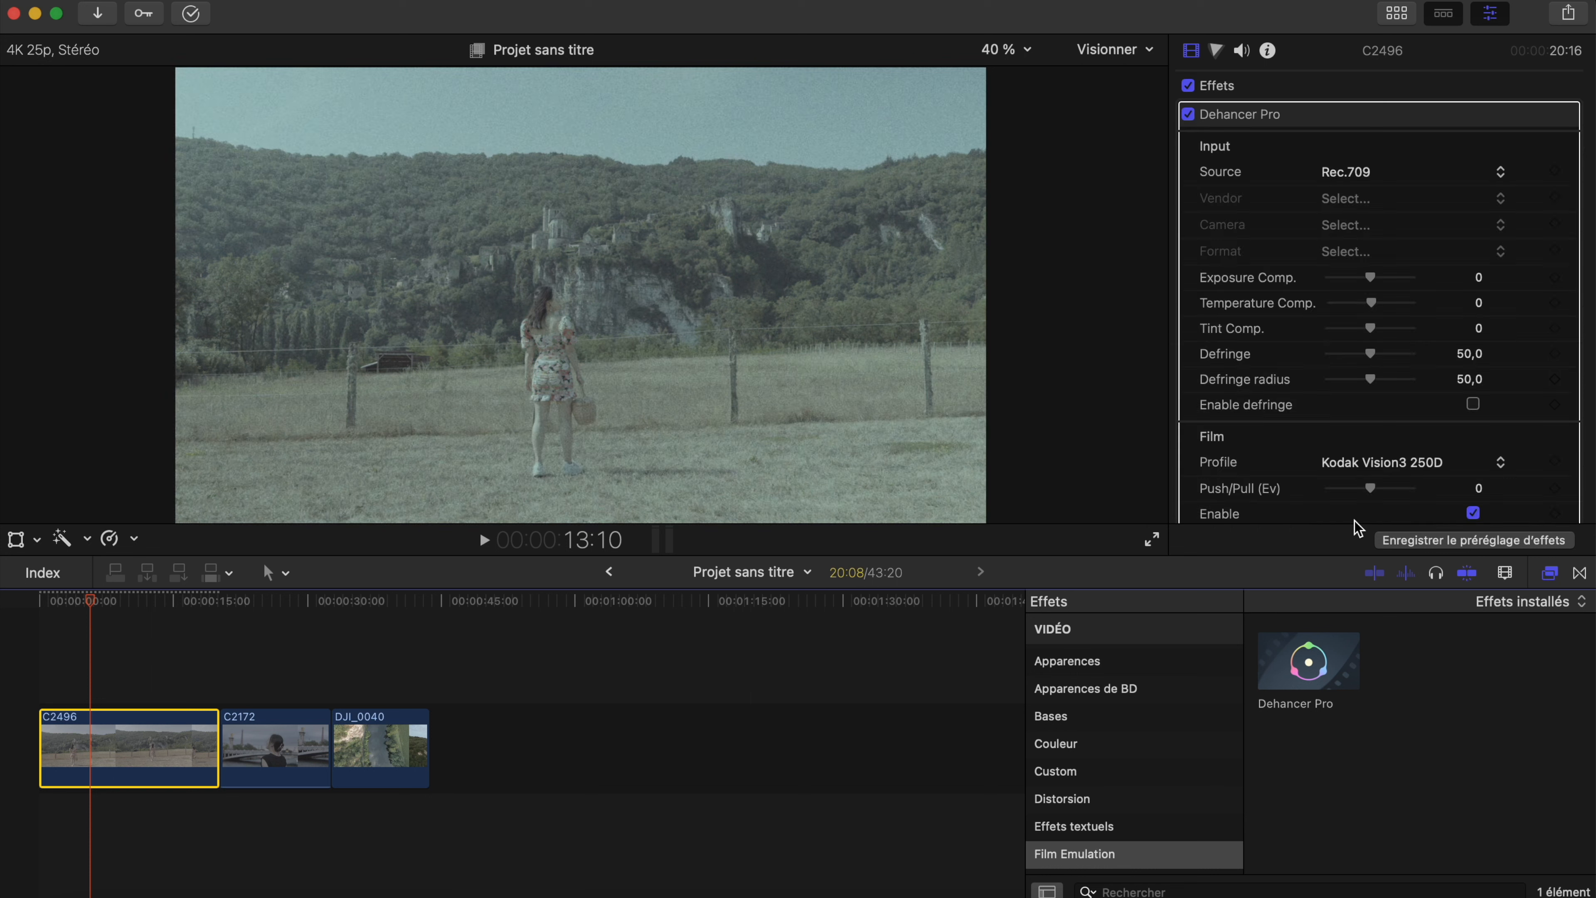
left_click(1553, 573)
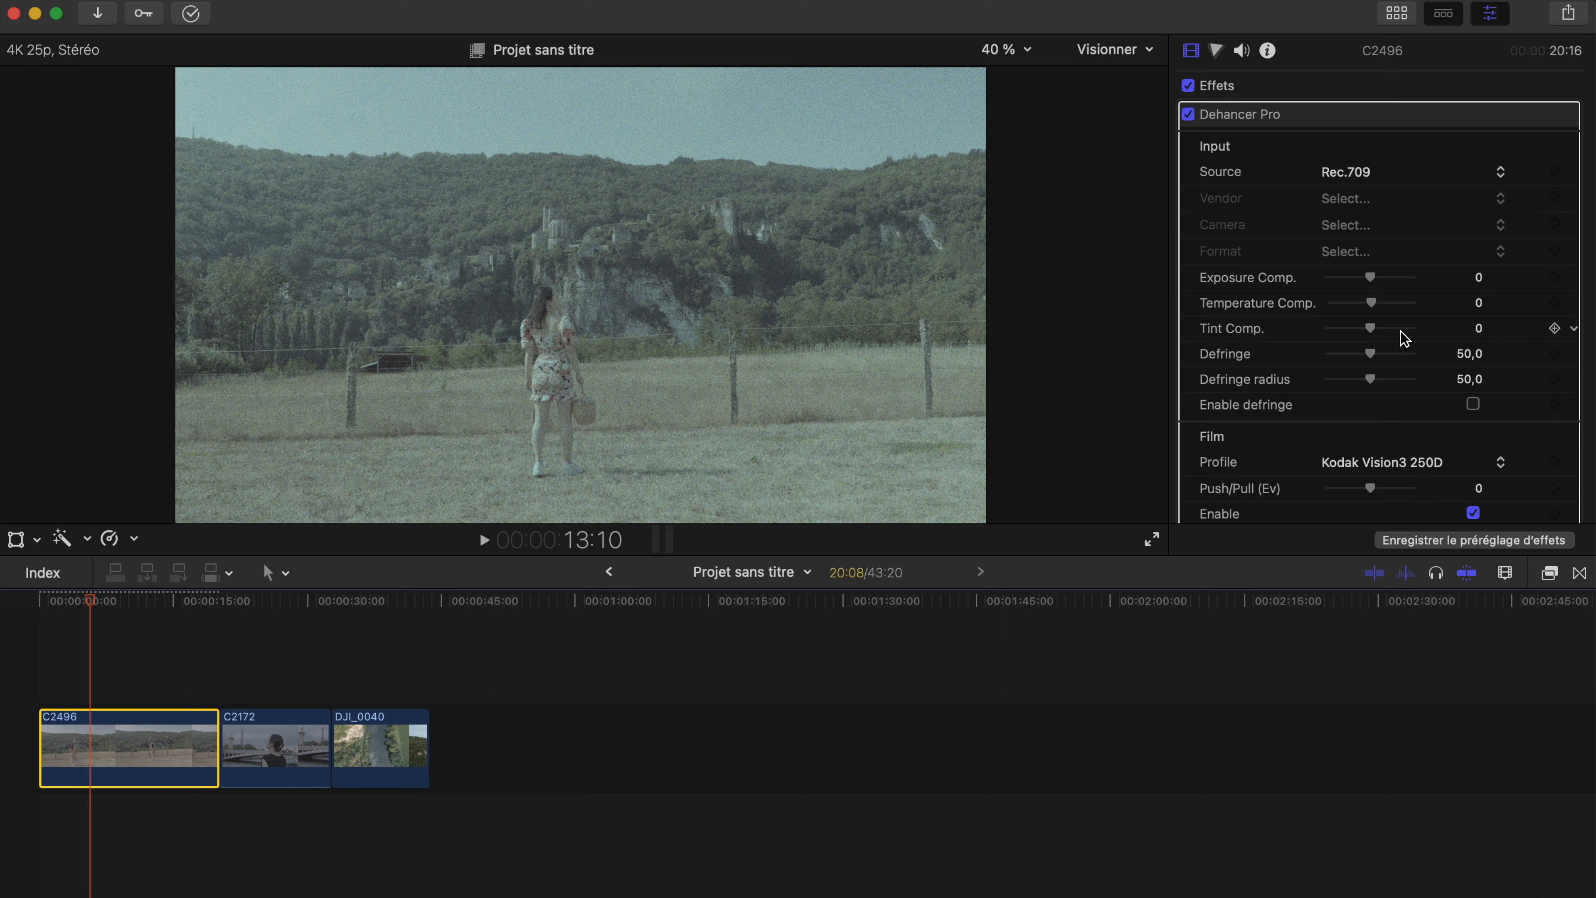
Step: Disable Film Grain in the Dehancer Pro effect on clip C2496
scroll(1405, 338, "down", 10)
scroll(1405, 339, "down", 13)
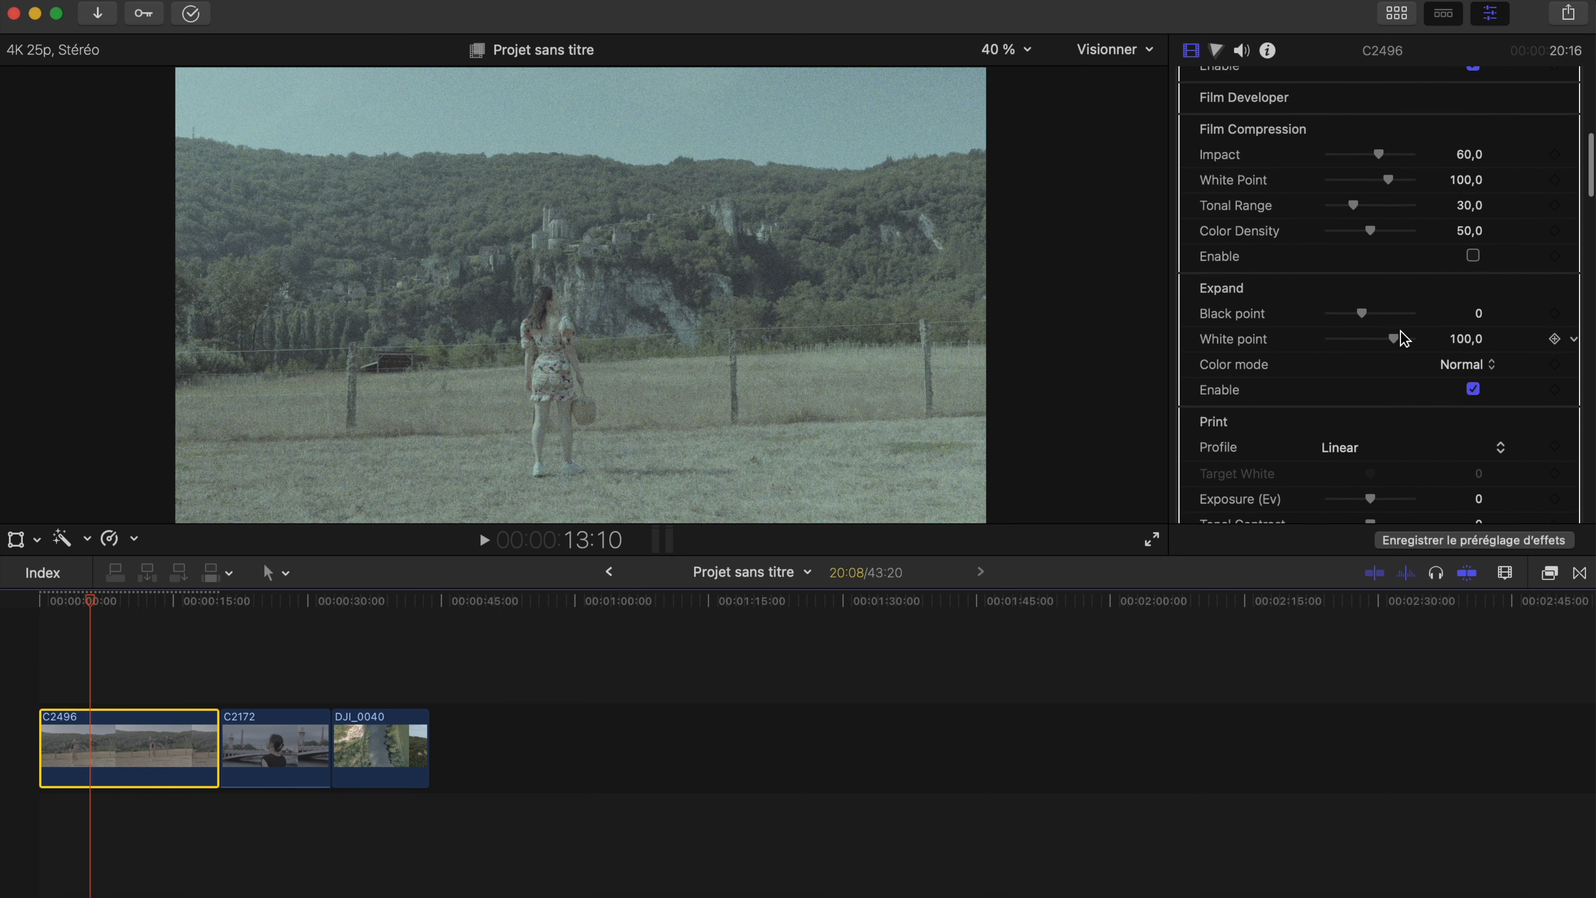
scroll(1405, 338, "down", 8)
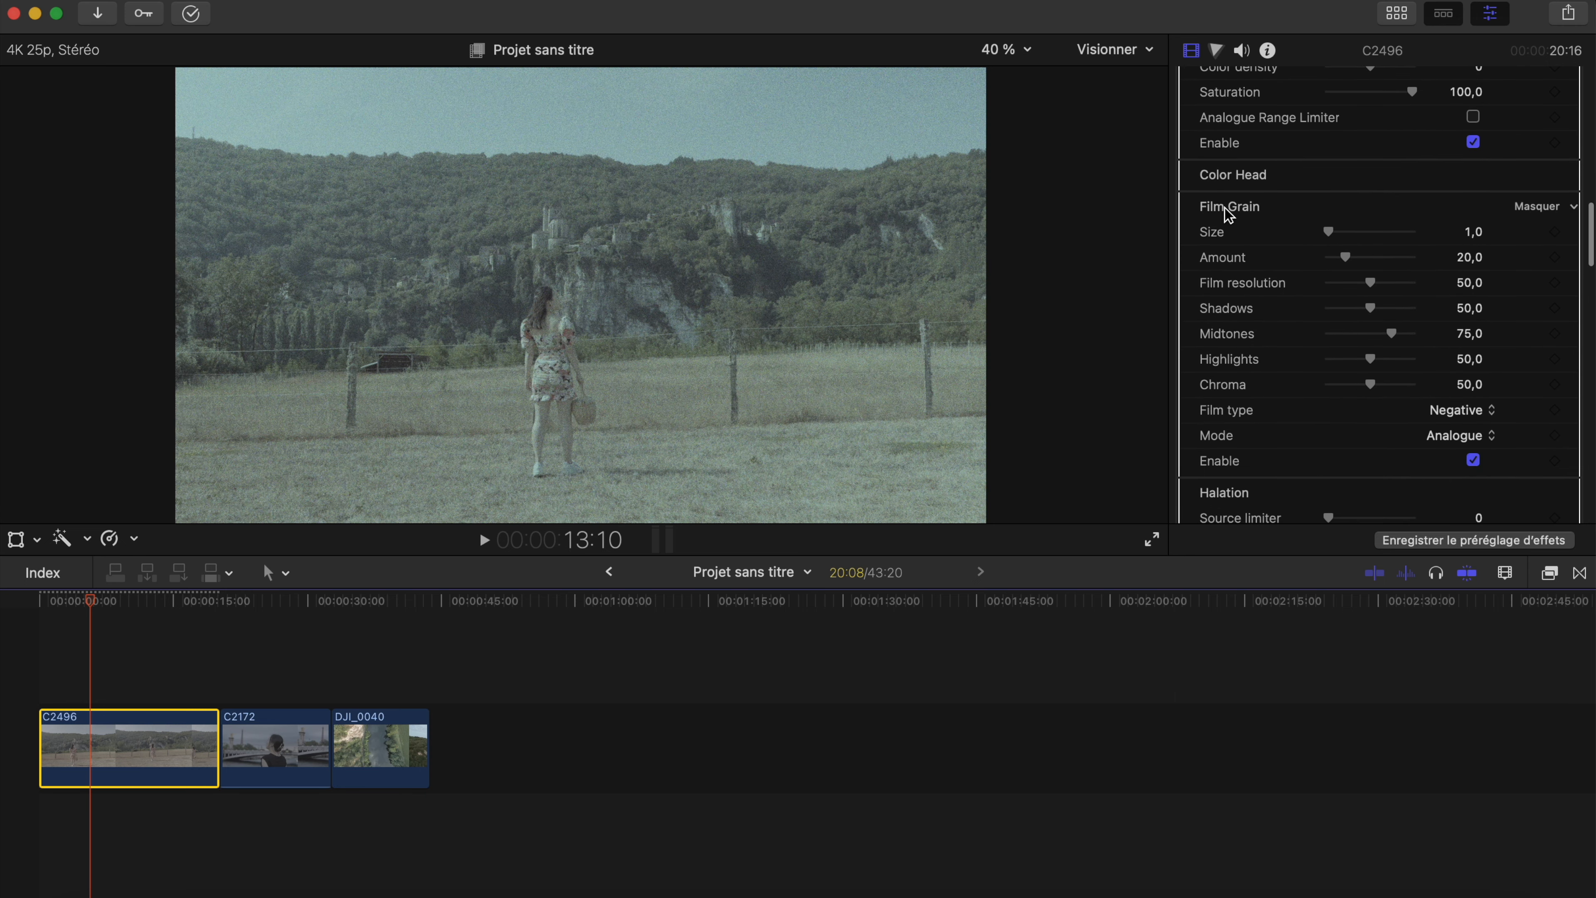
left_click(1473, 460)
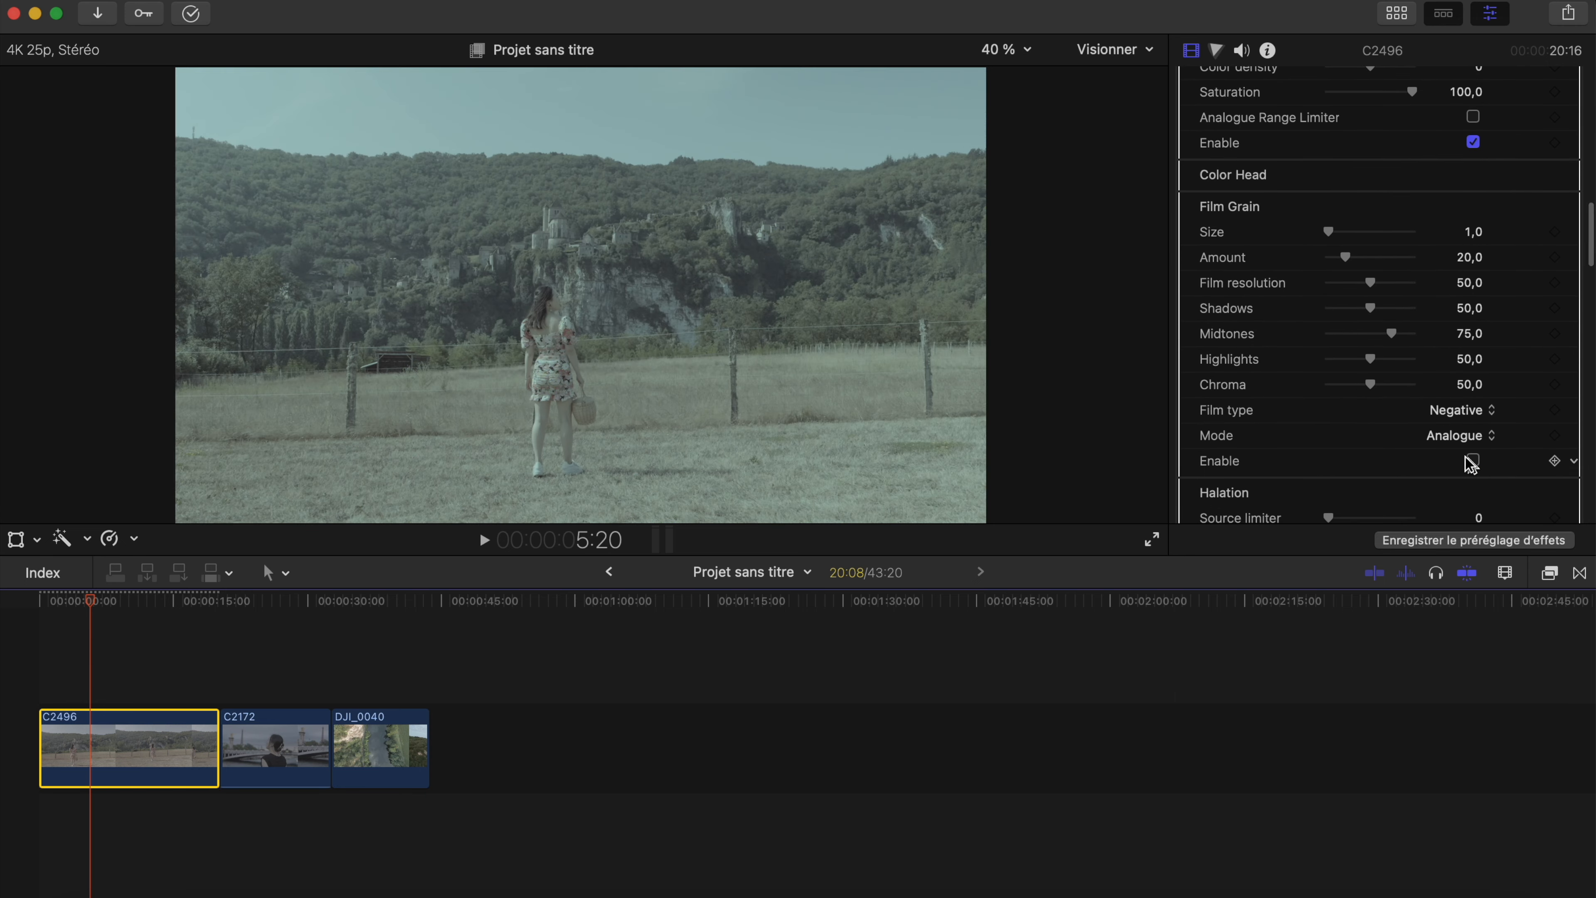
Step: Set the Dehancer Pro input source to Choose Camera with Sony as the vendor
scroll(1426, 343, "up", 20)
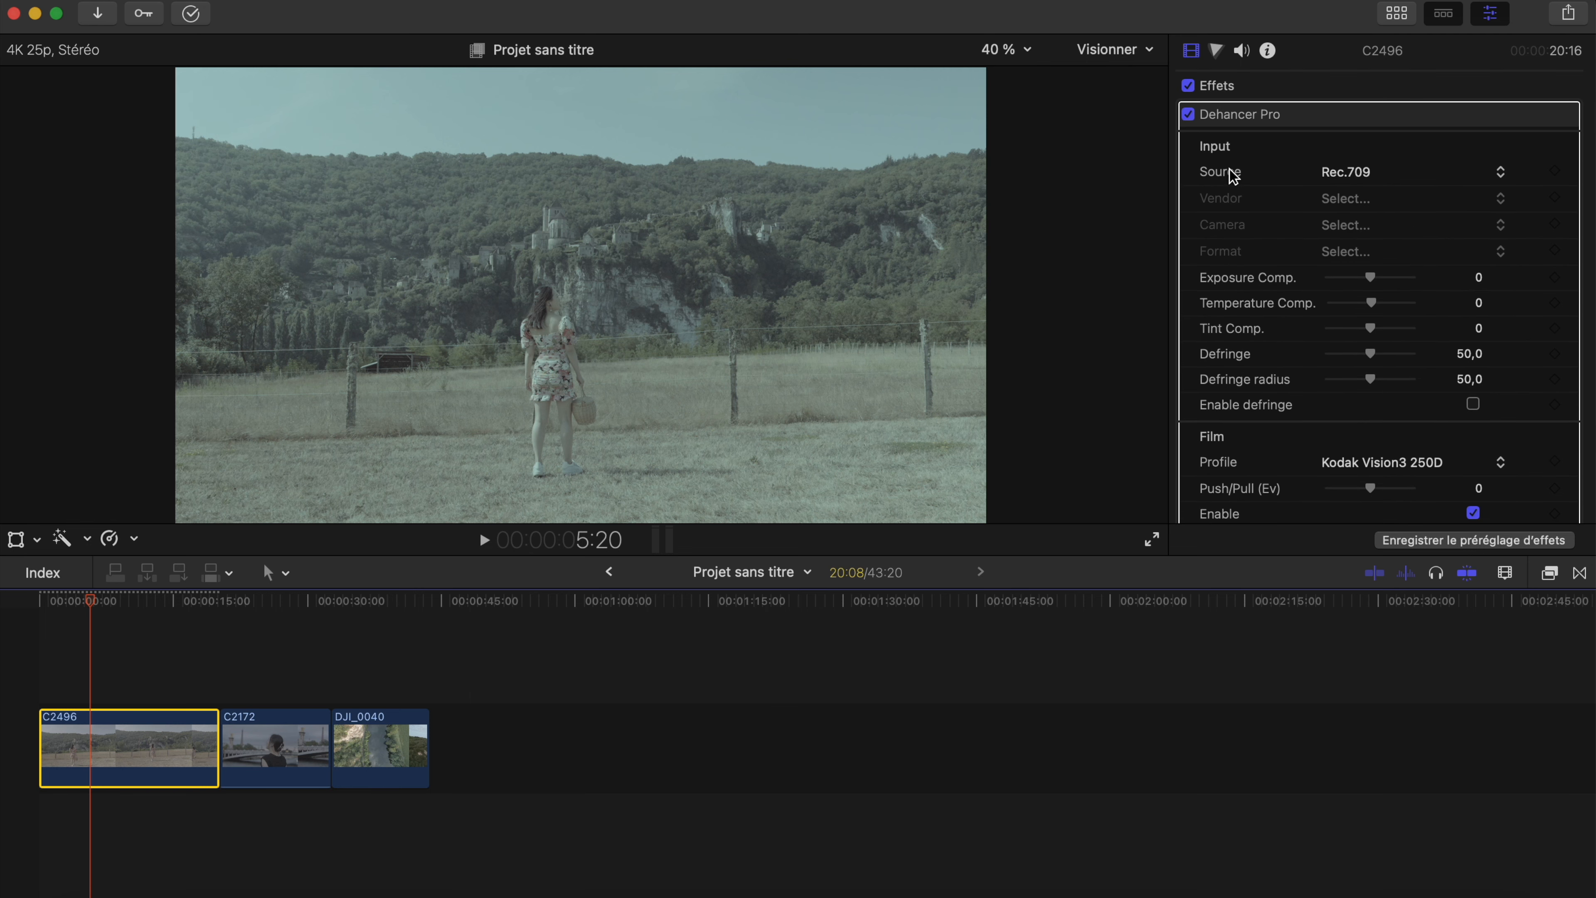
left_click(1396, 181)
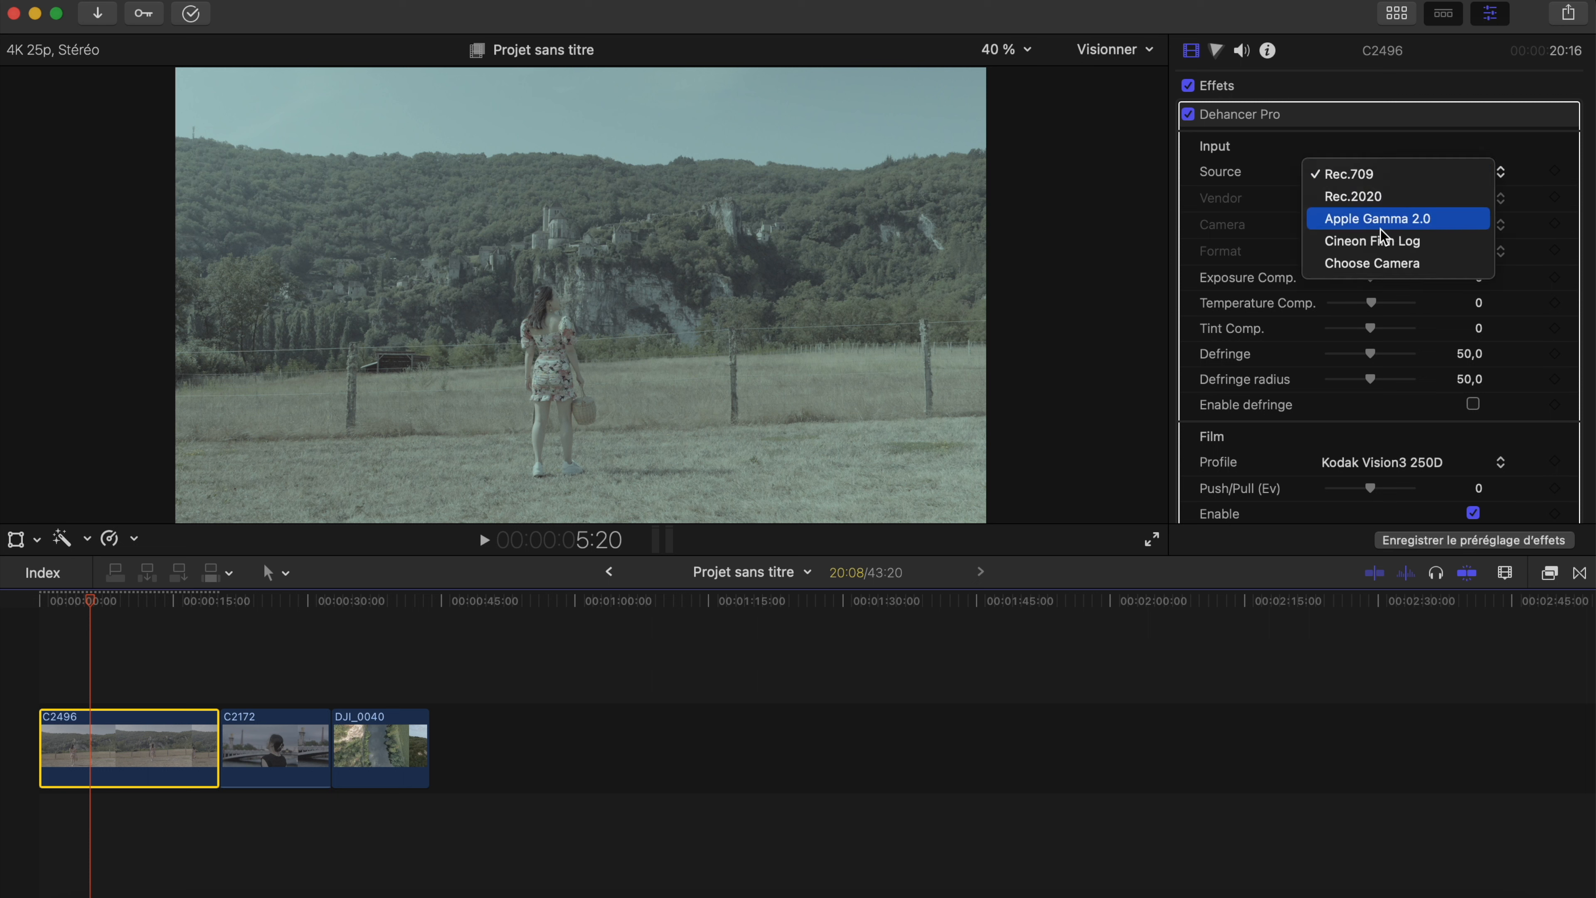
left_click(1364, 267)
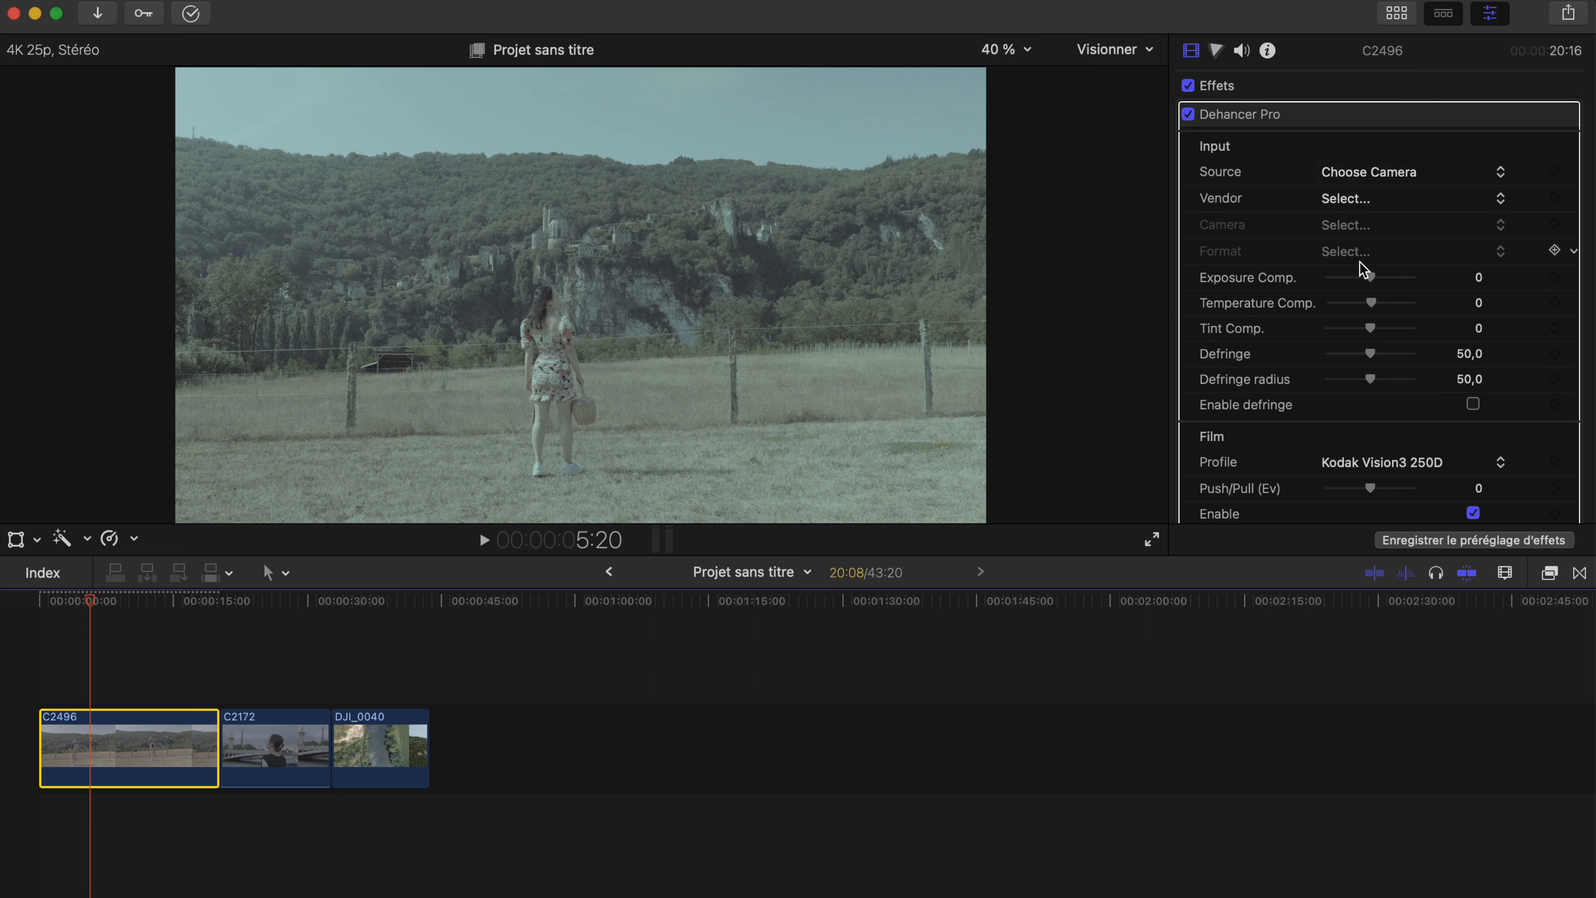
left_click(1393, 198)
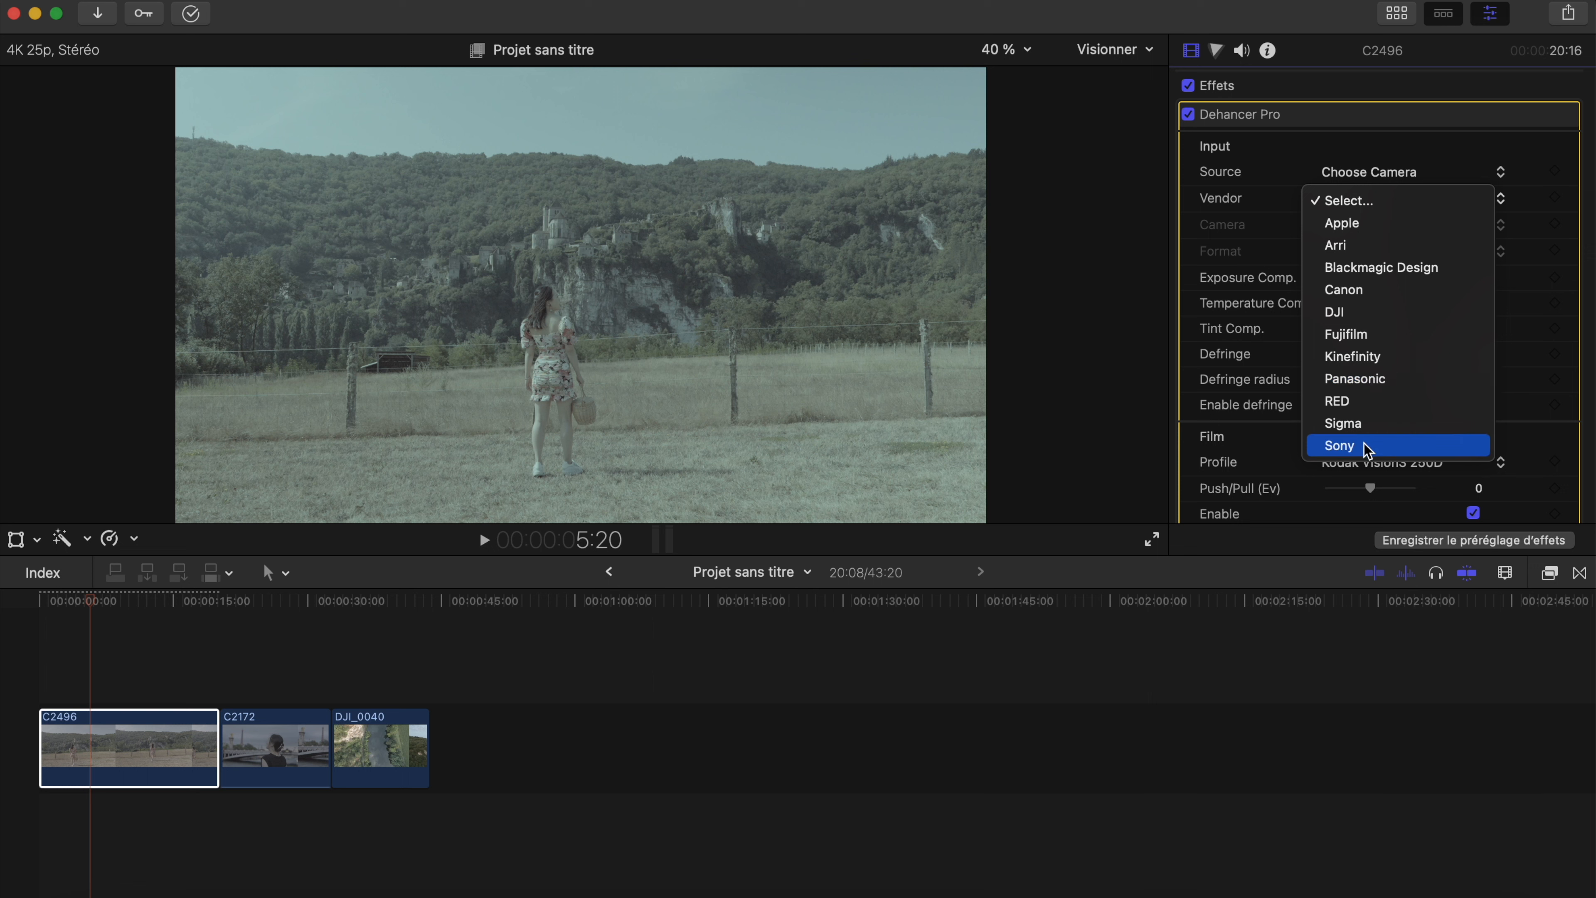
left_click(1379, 447)
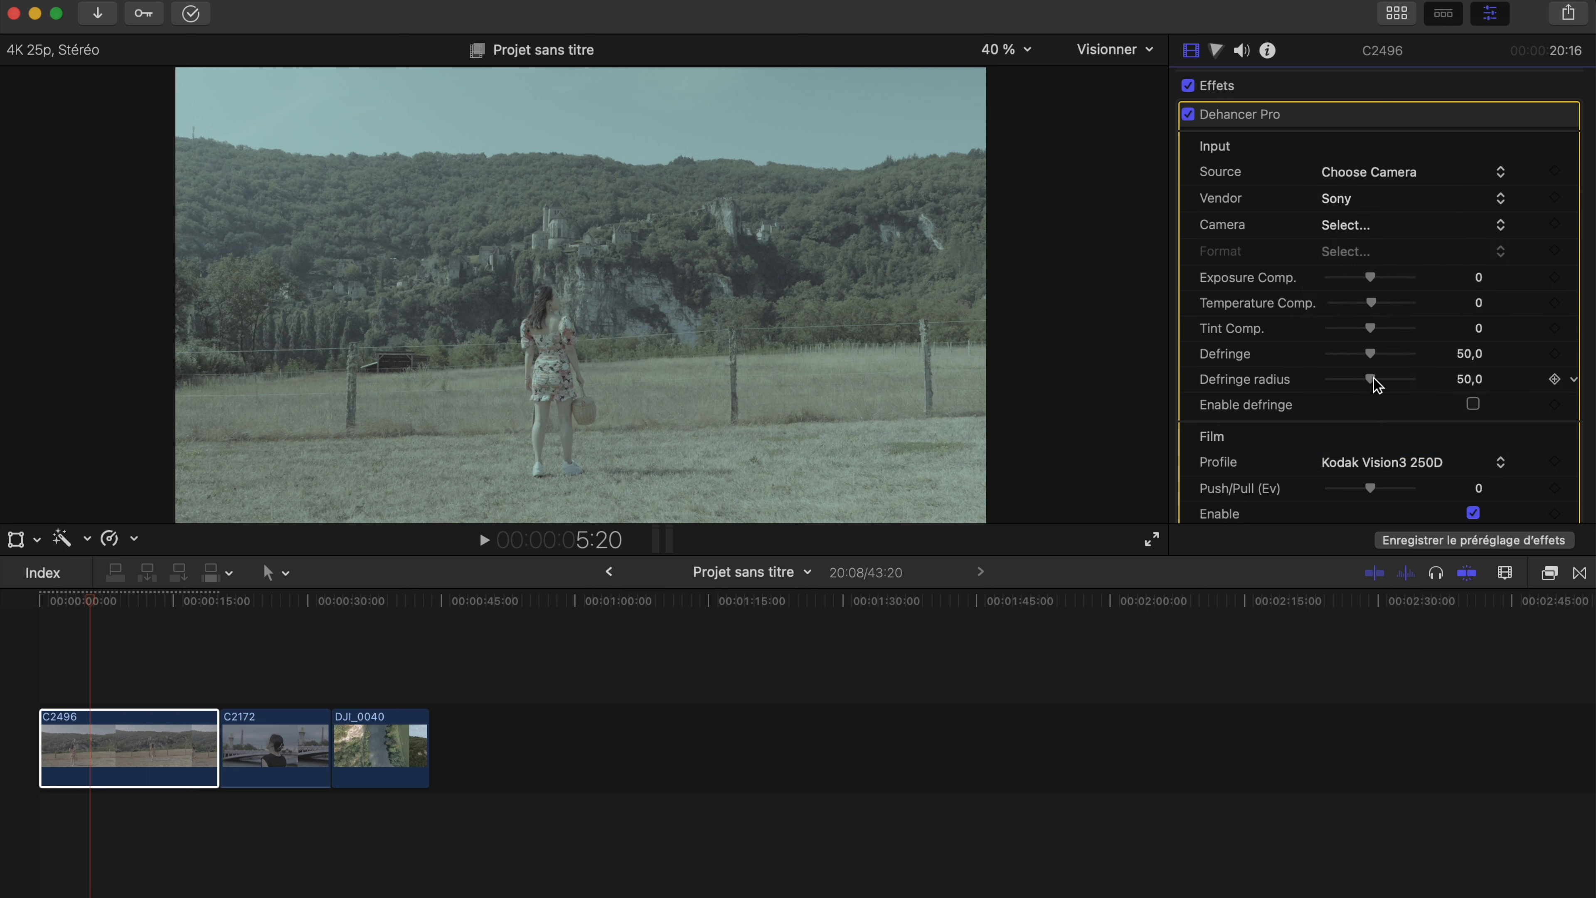
Step: Set the input camera to Alpha 7 IV and its format to S-Log3 S-Gamut3.Cine ISO 800
left_click(1427, 226)
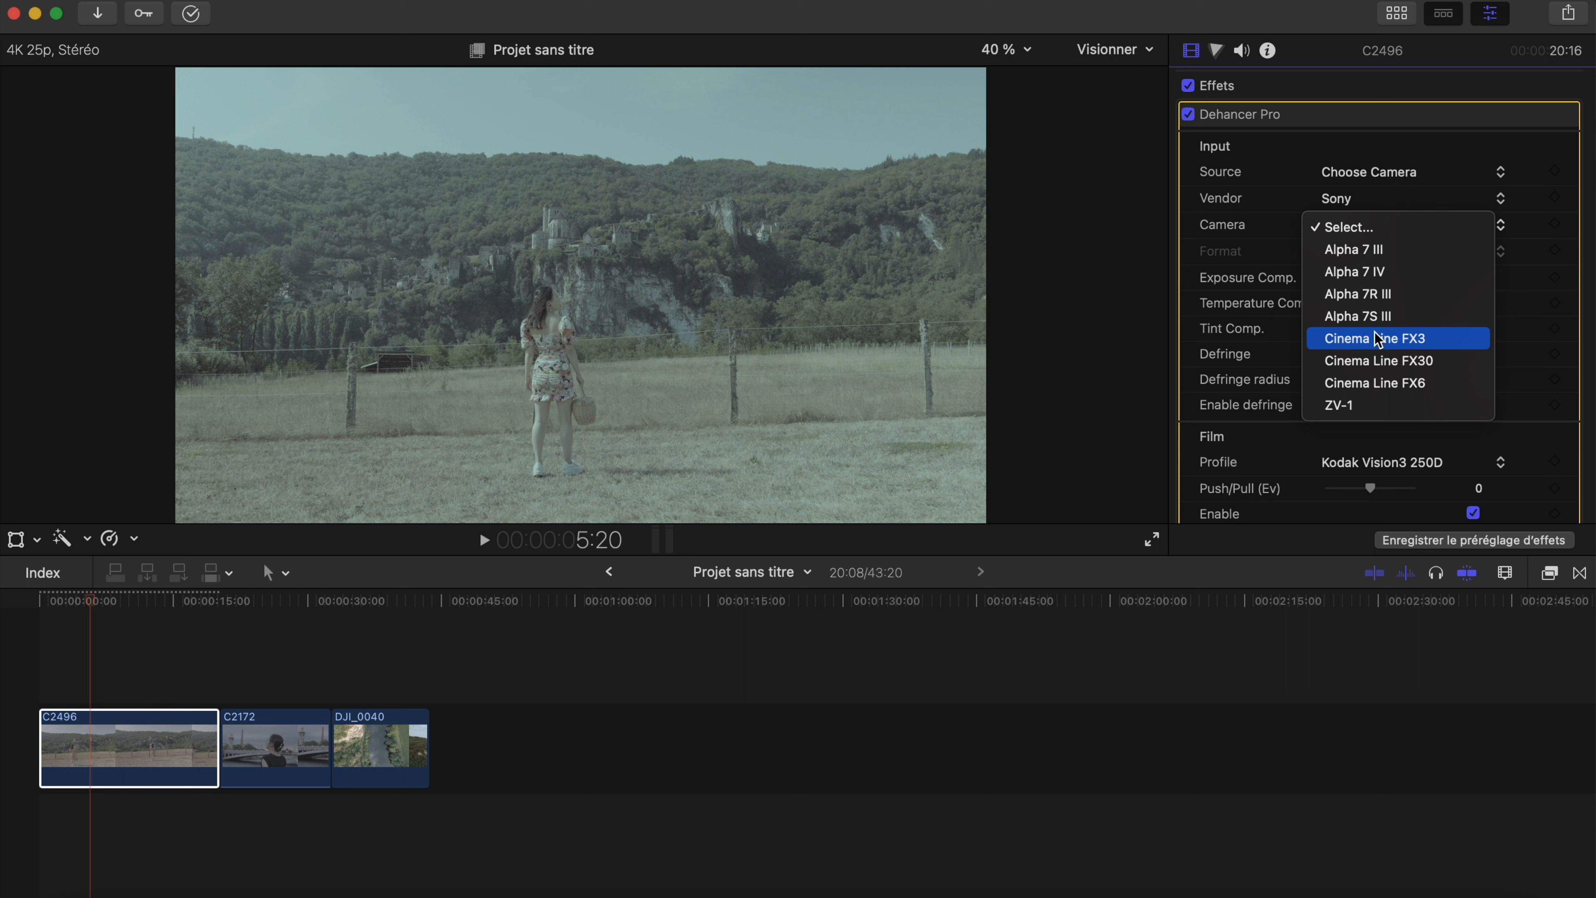
left_click(1387, 277)
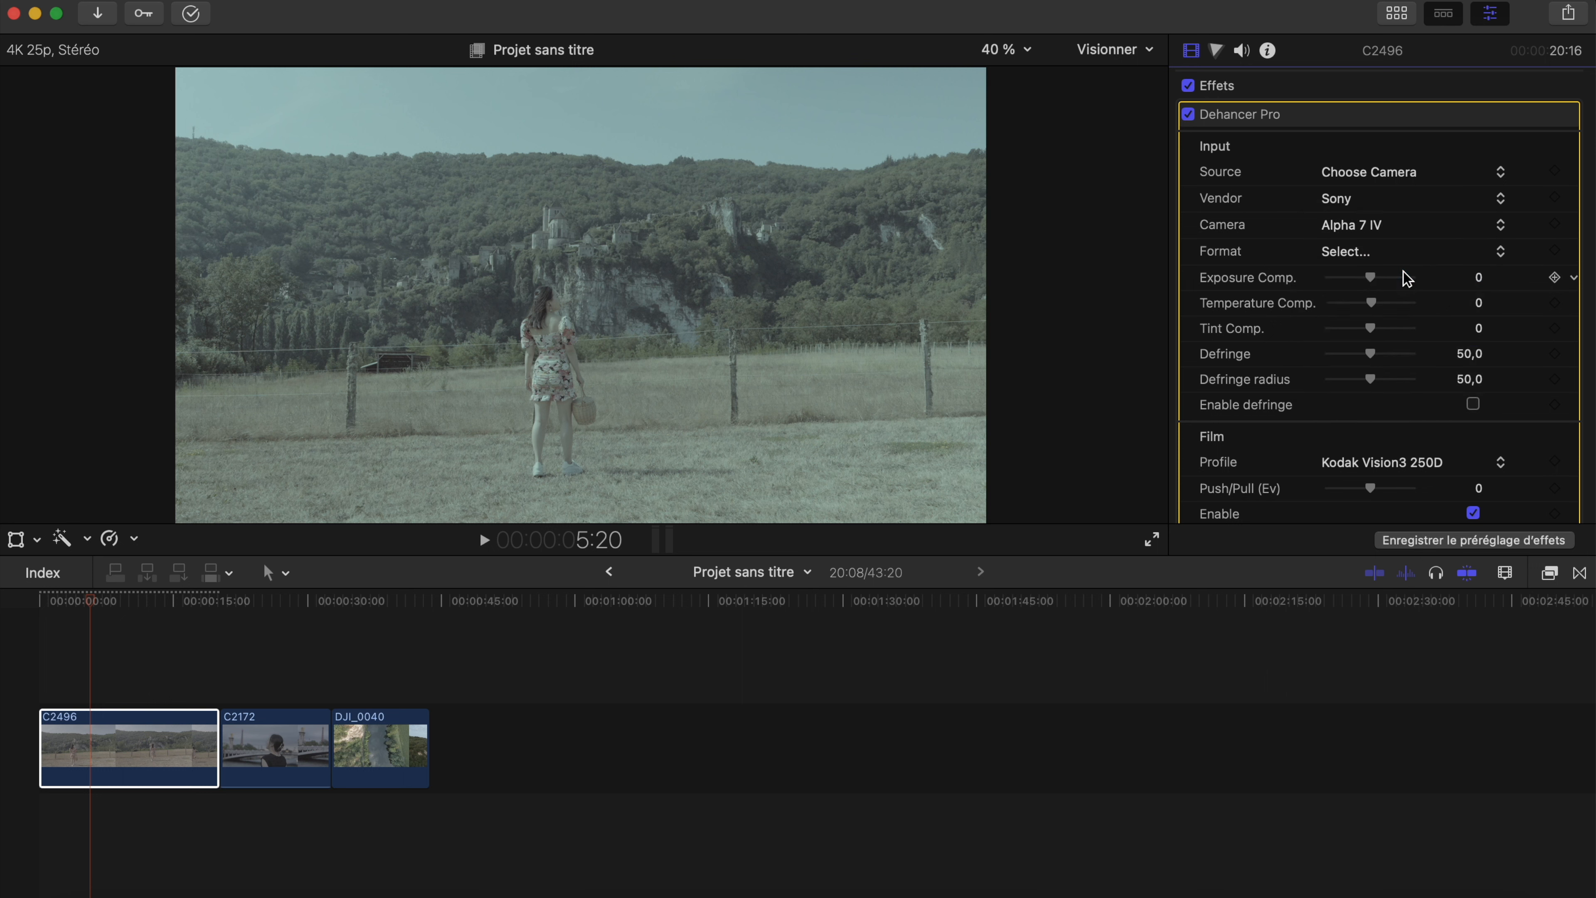
left_click(1432, 255)
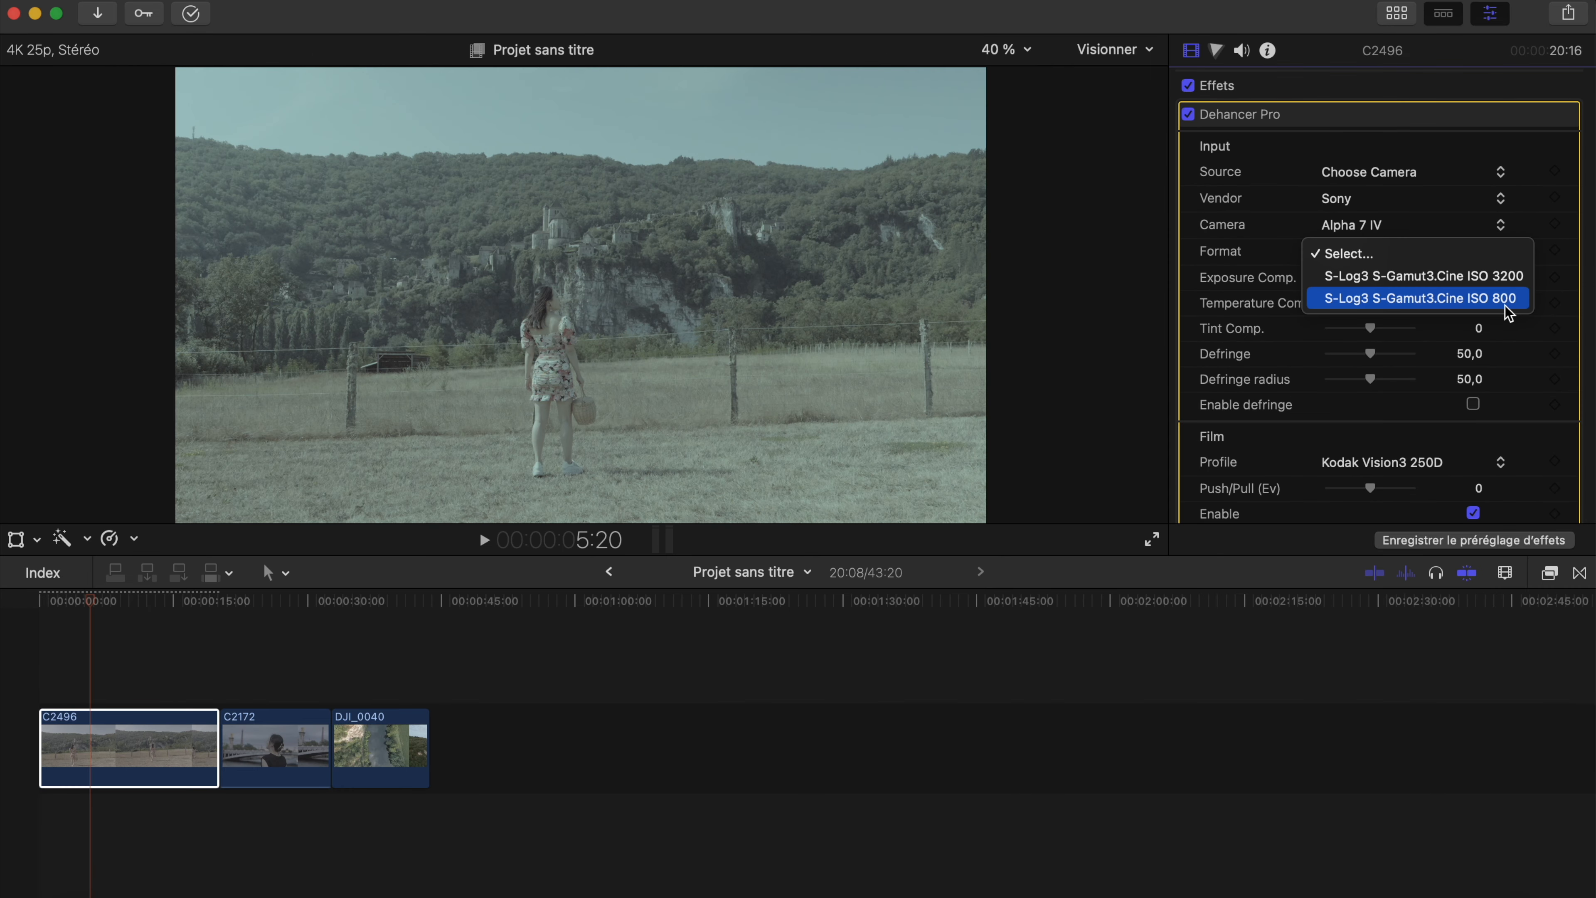
left_click(1497, 306)
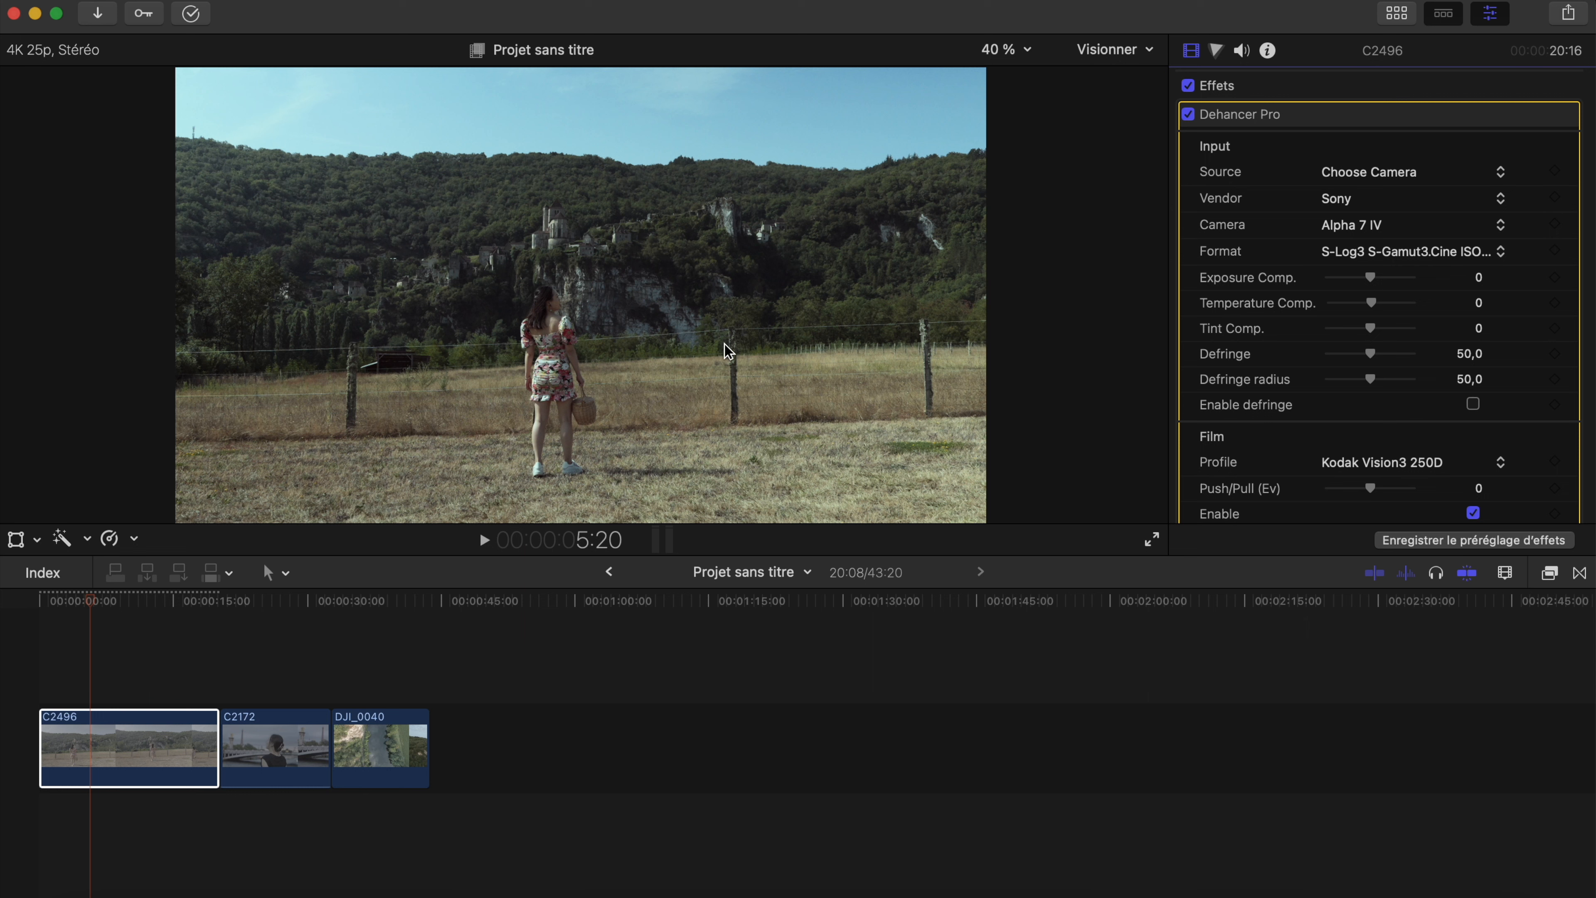
Step: Set the input compensation to exposure 0,1, temperature 6,0 and tint 18,0
left_click_drag(1375, 288, 1374, 283)
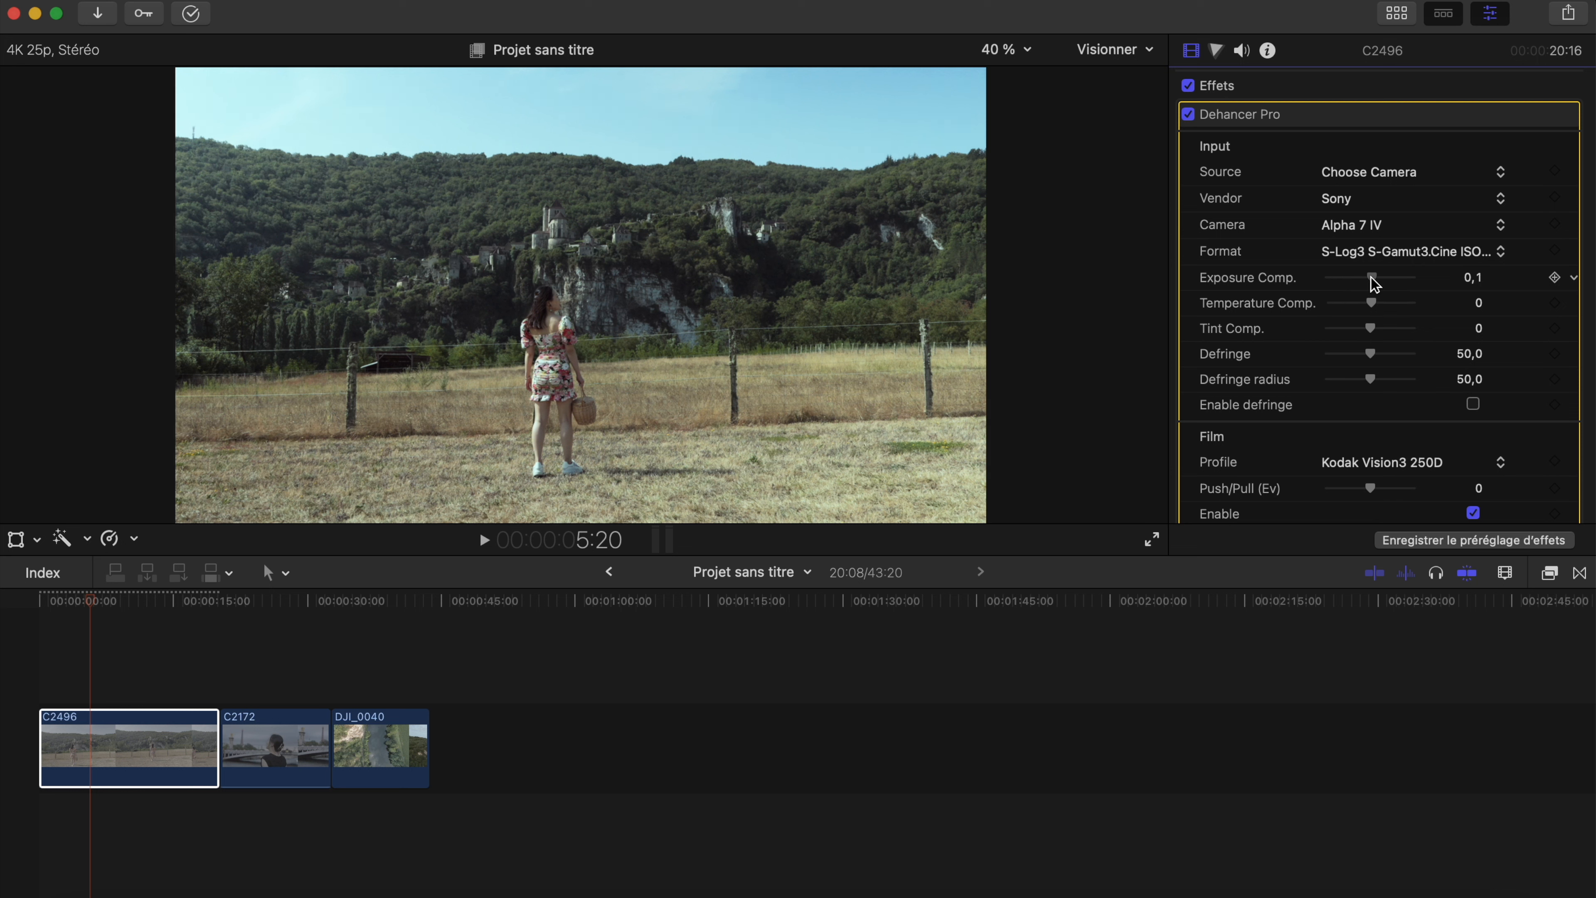
left_click_drag(1372, 303, 1379, 338)
left_click(1372, 335)
Step: Browse the available film profiles and try Ilford HP5 Plus 400 on the clip
scroll(1382, 339, "down", 10)
scroll(1400, 346, "up", 8)
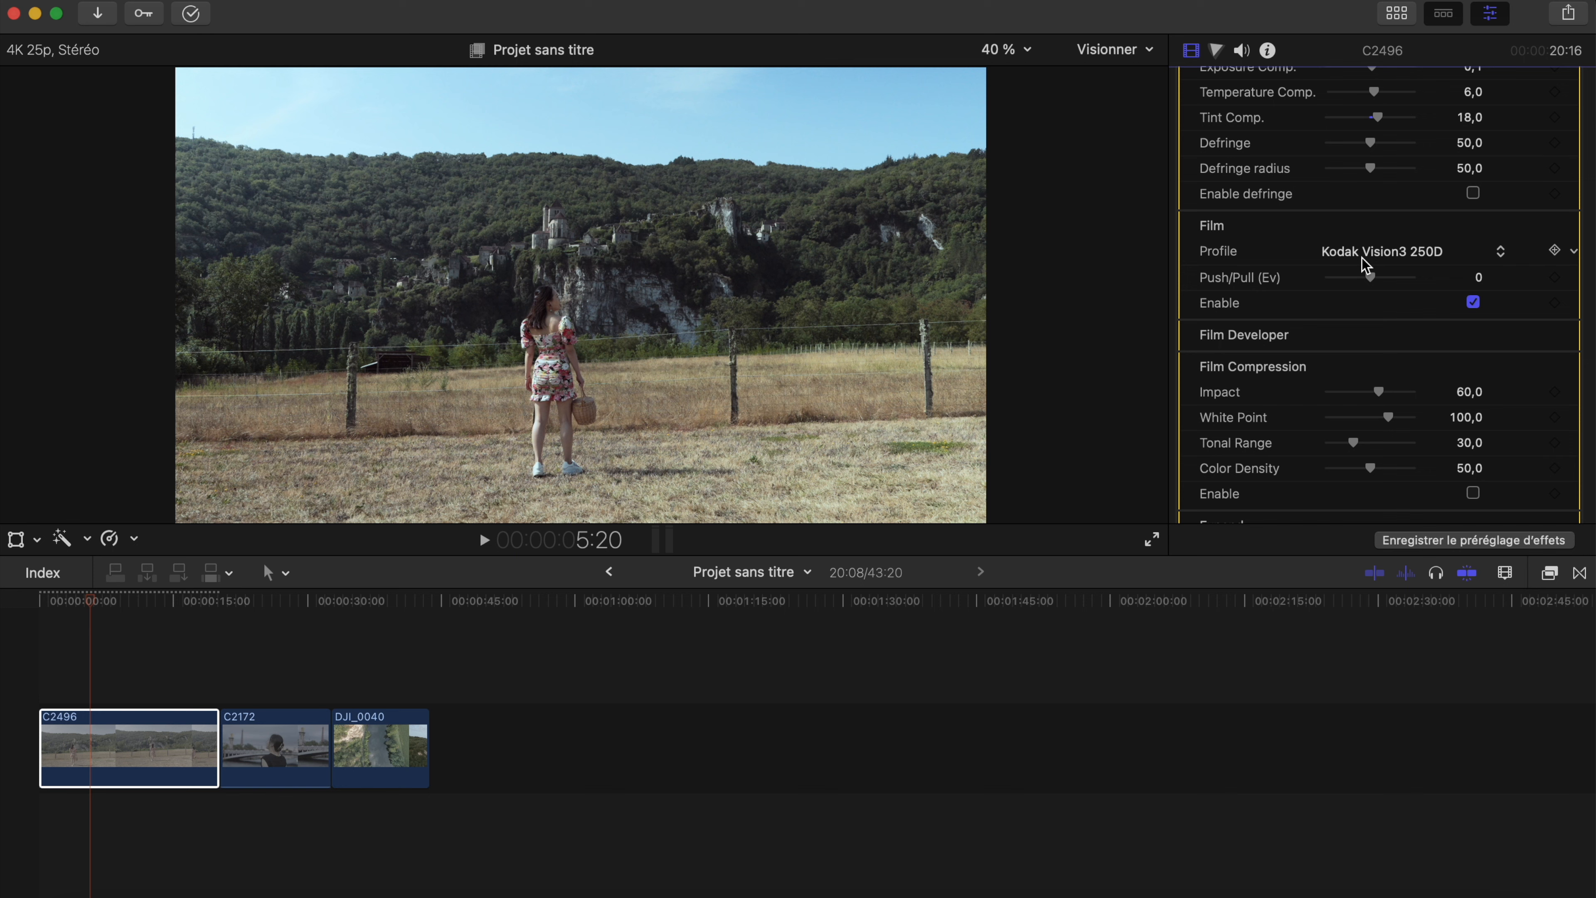
left_click(1361, 257)
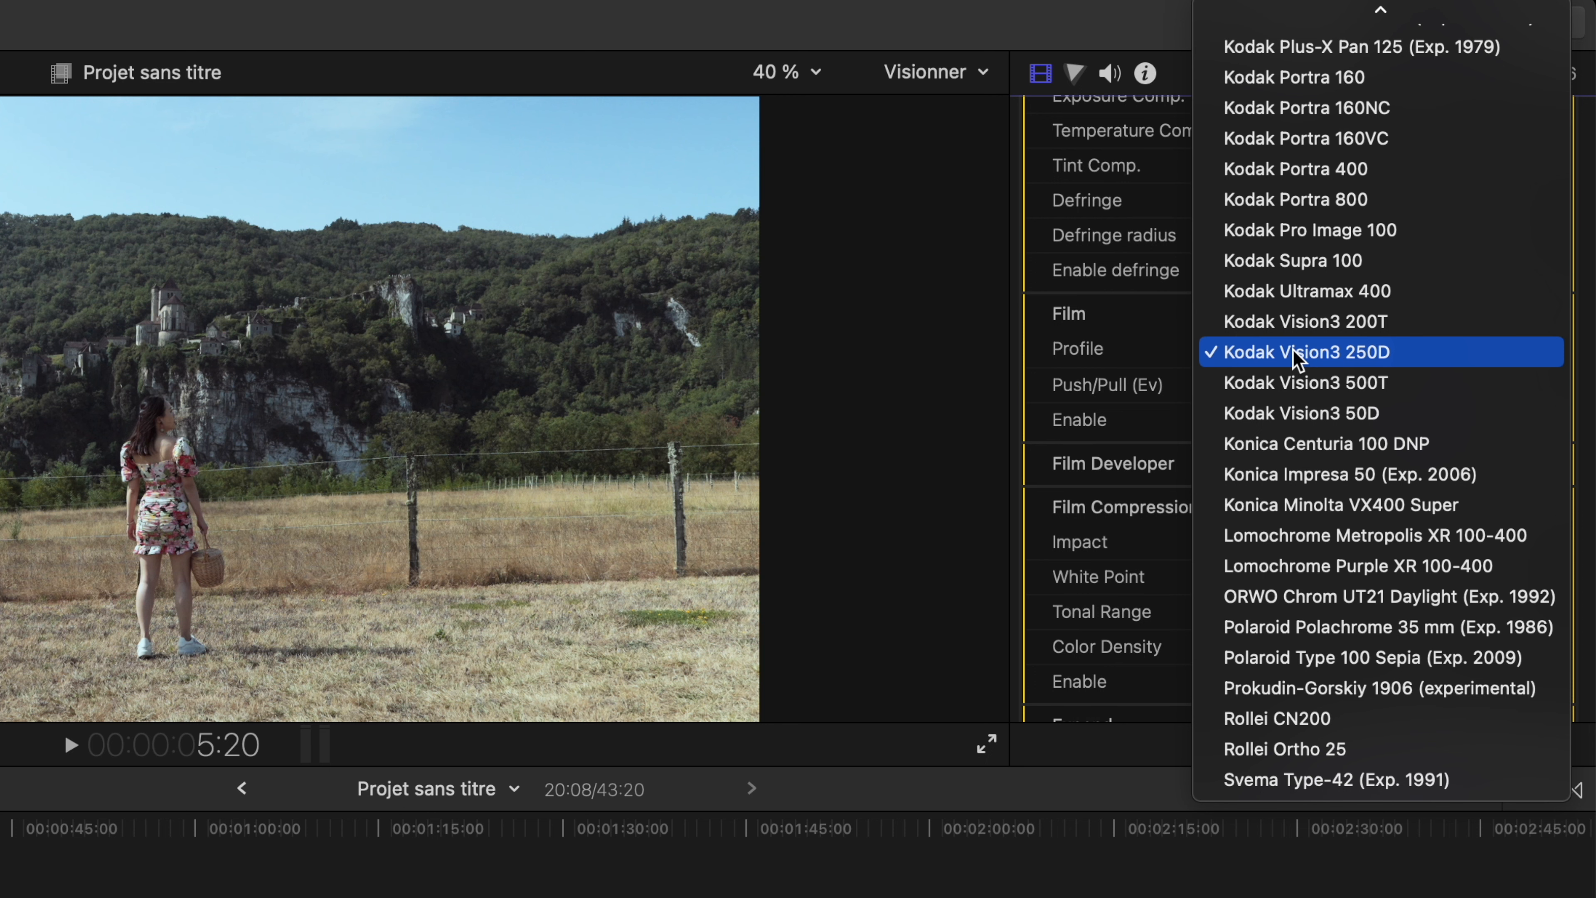
scroll(1343, 277, "up", 15)
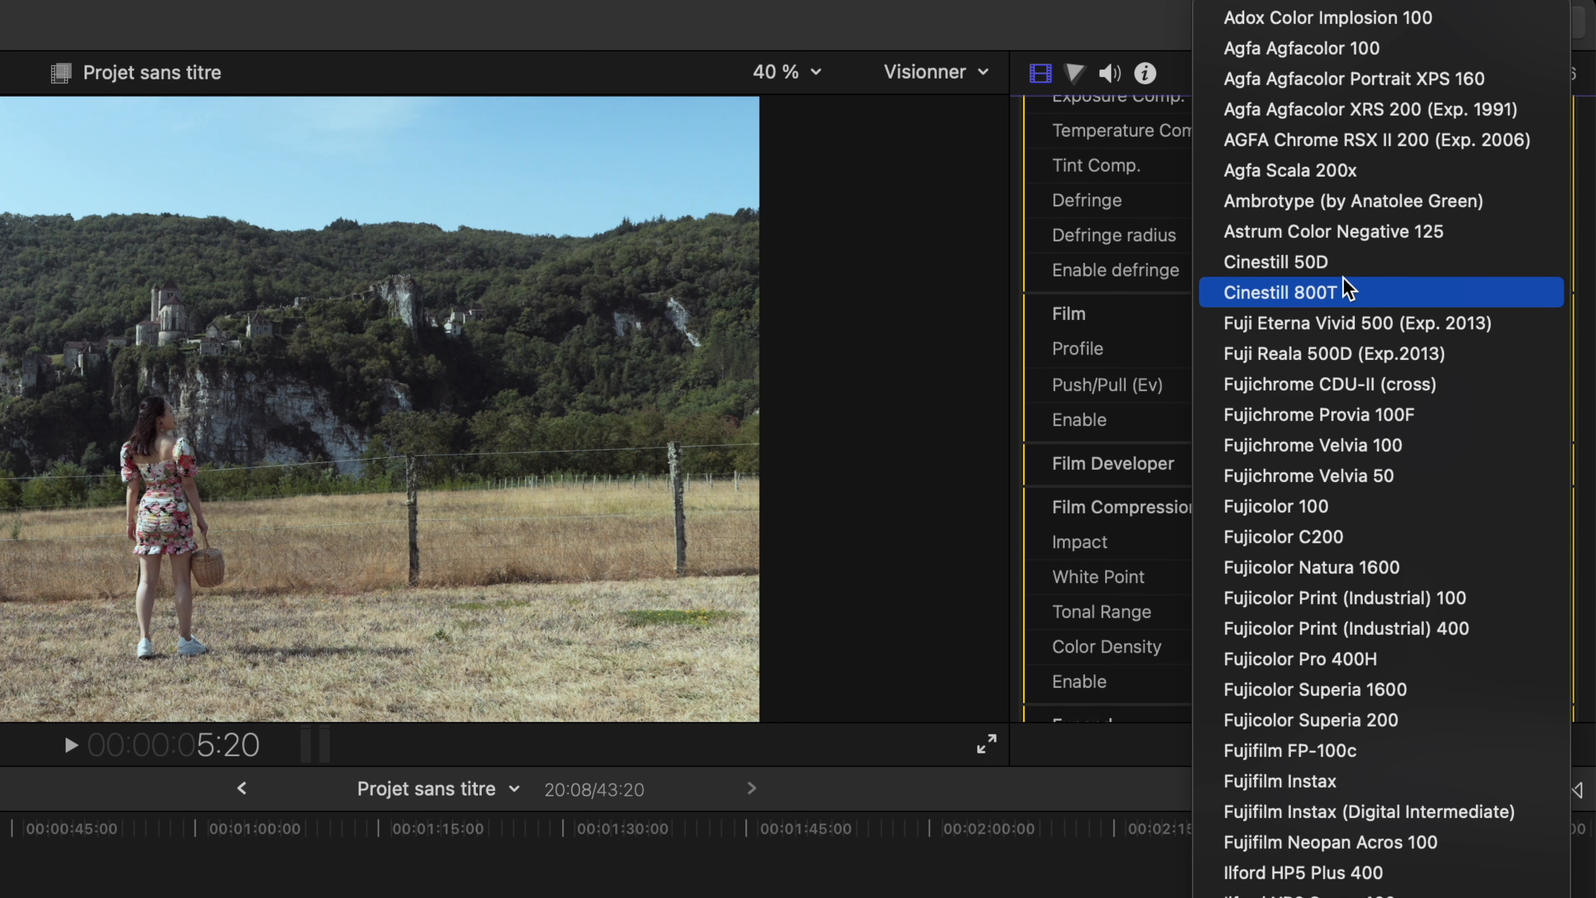
scroll(1343, 289, "down", 10)
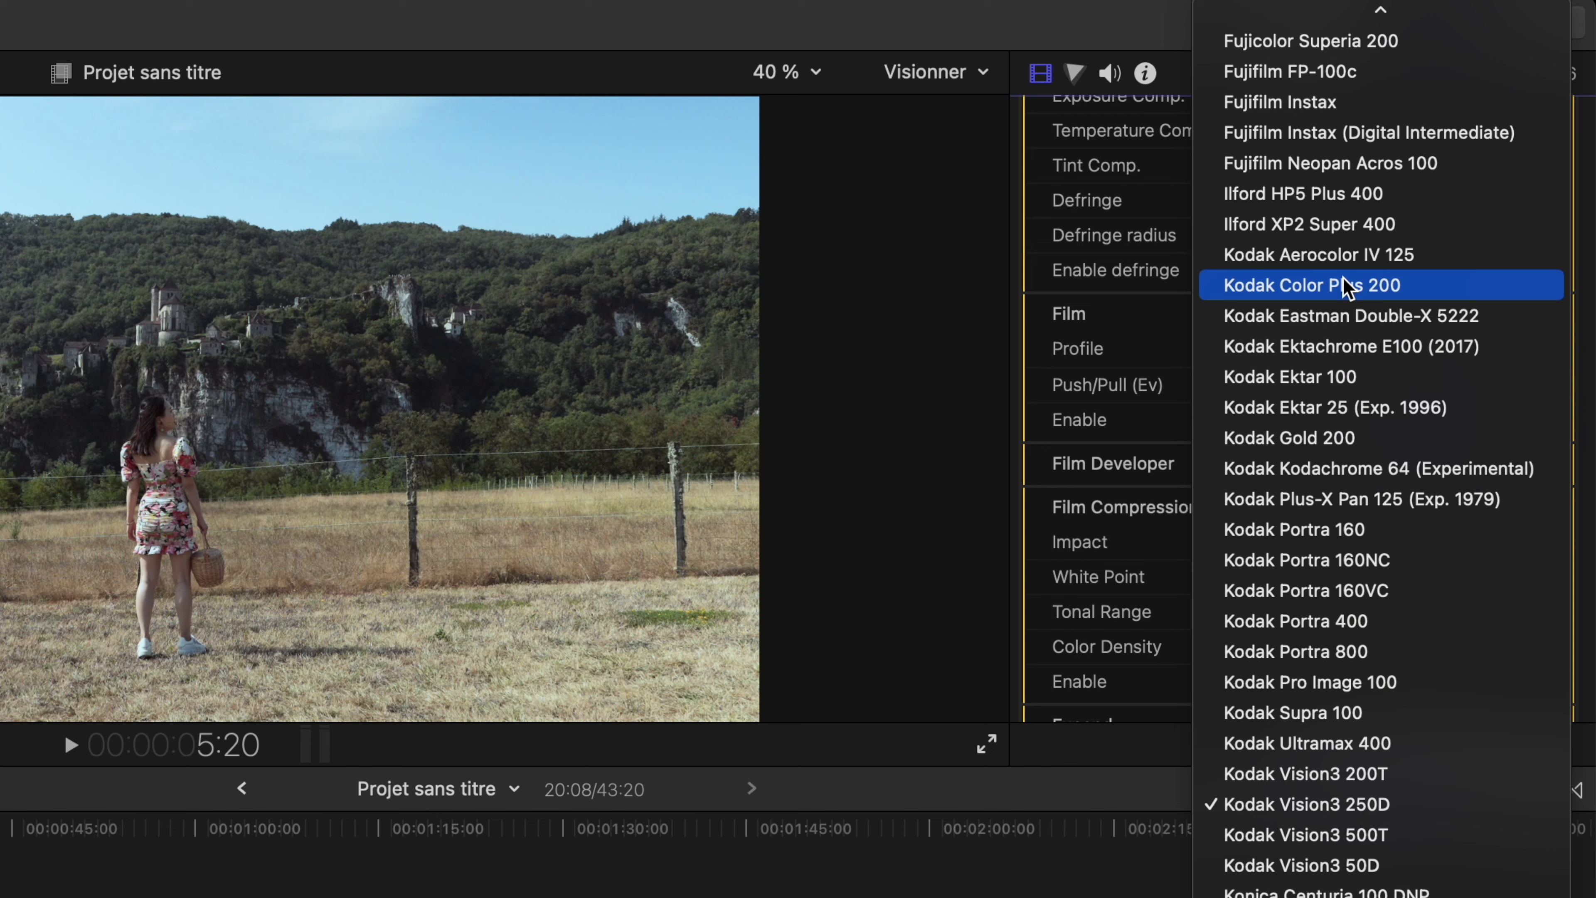
scroll(1345, 286, "up", 10)
scroll(1345, 289, "down", 15)
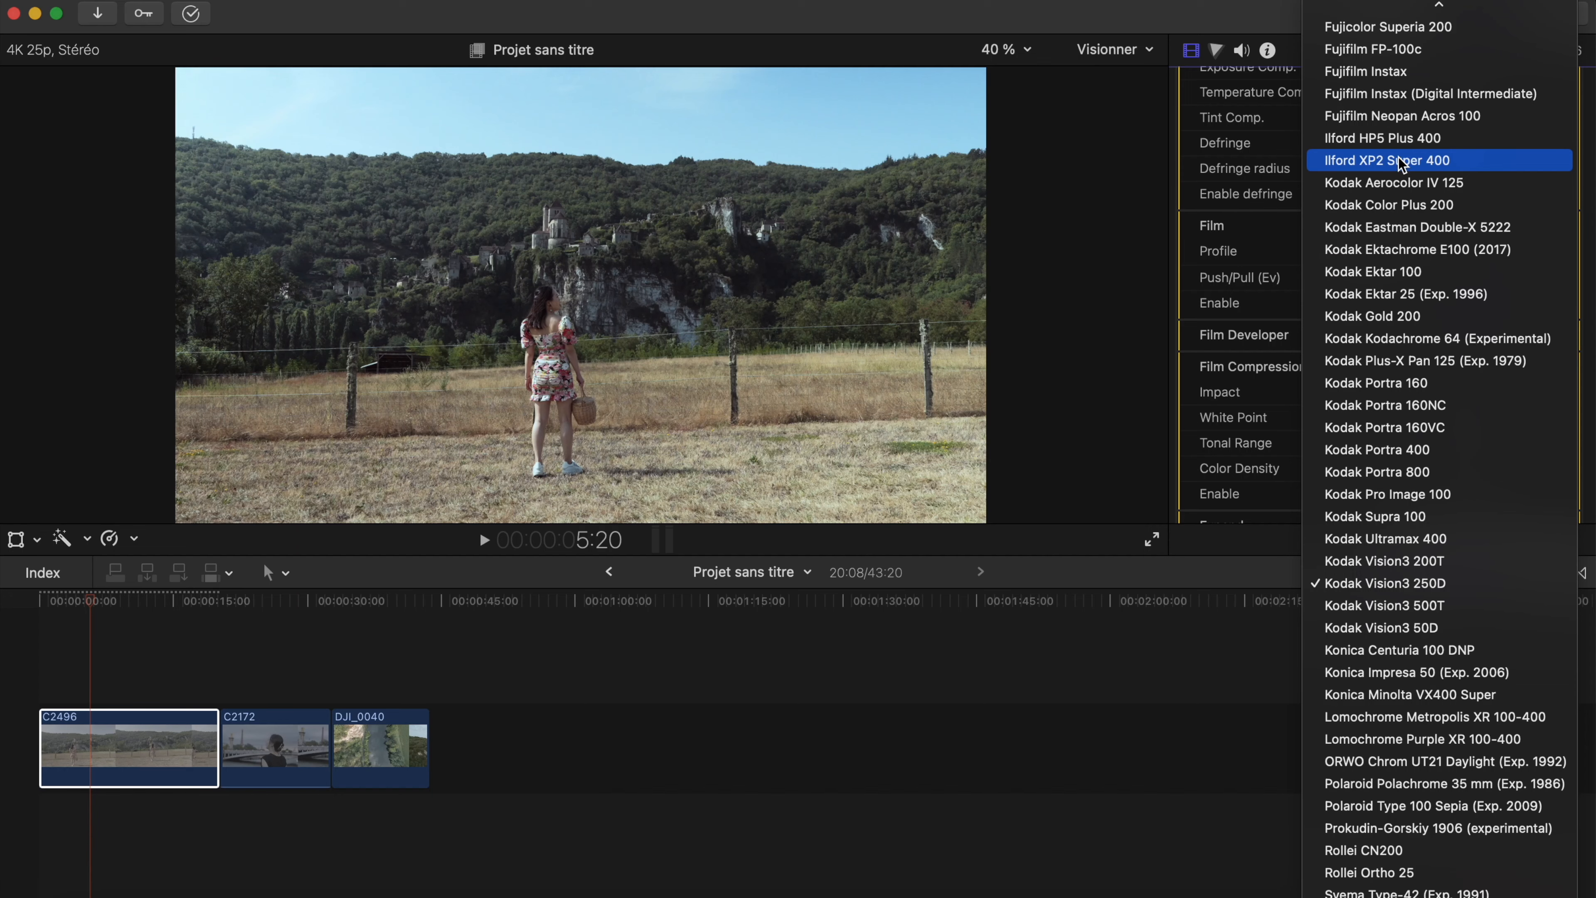
left_click(1326, 194)
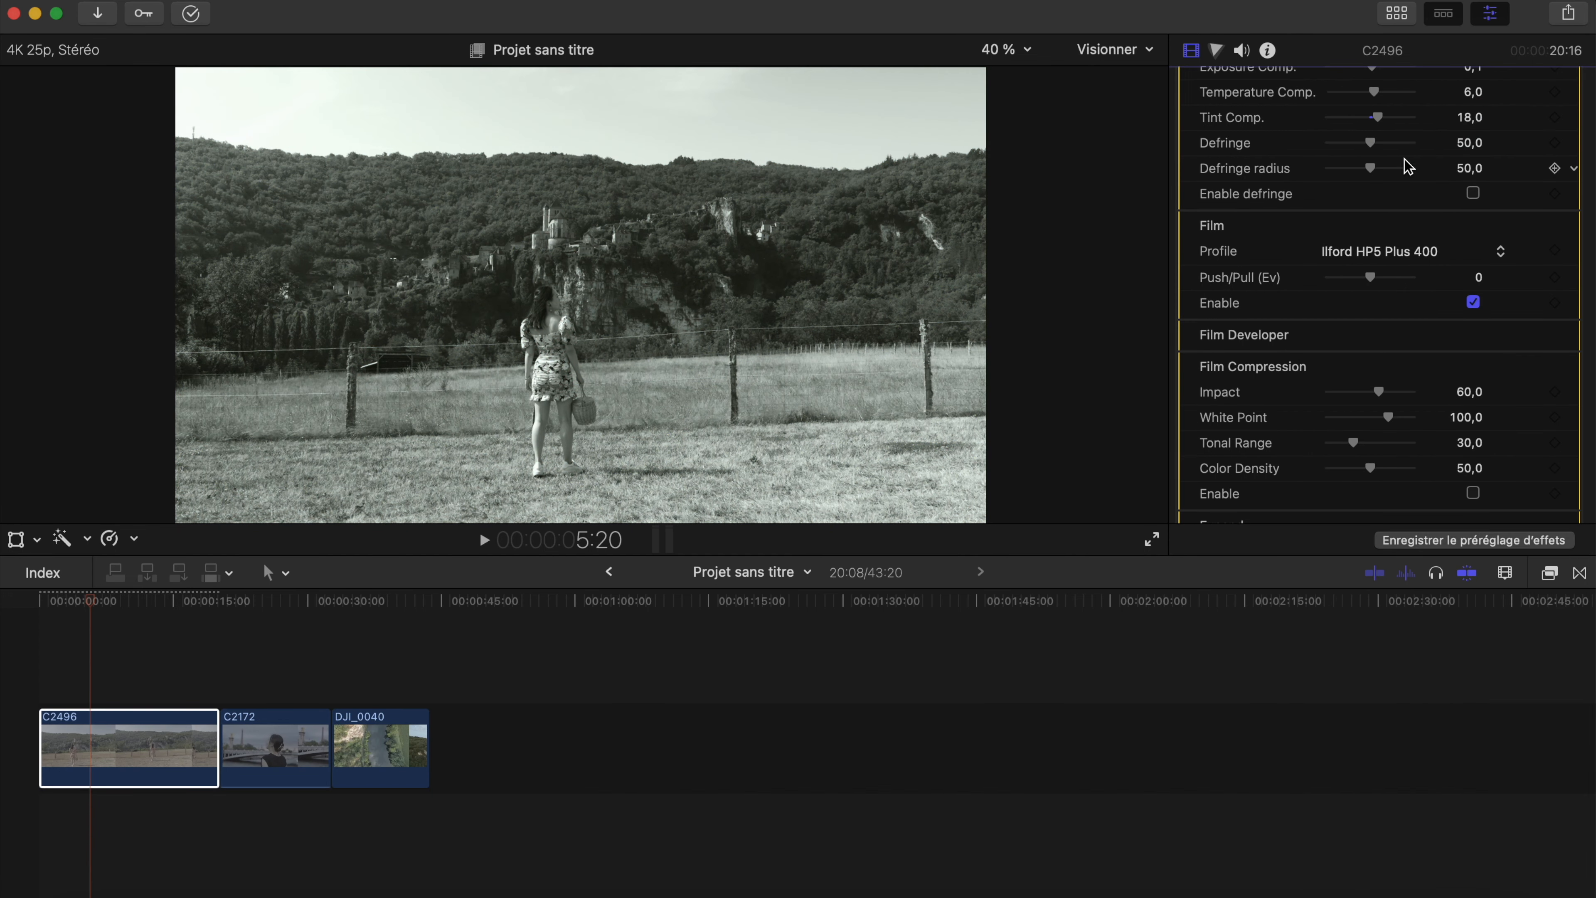
Step: Try the Ilford XP2 Super 400 and Kodak Portra 400 film profiles on the clip
left_click(1400, 255)
left_click(1389, 276)
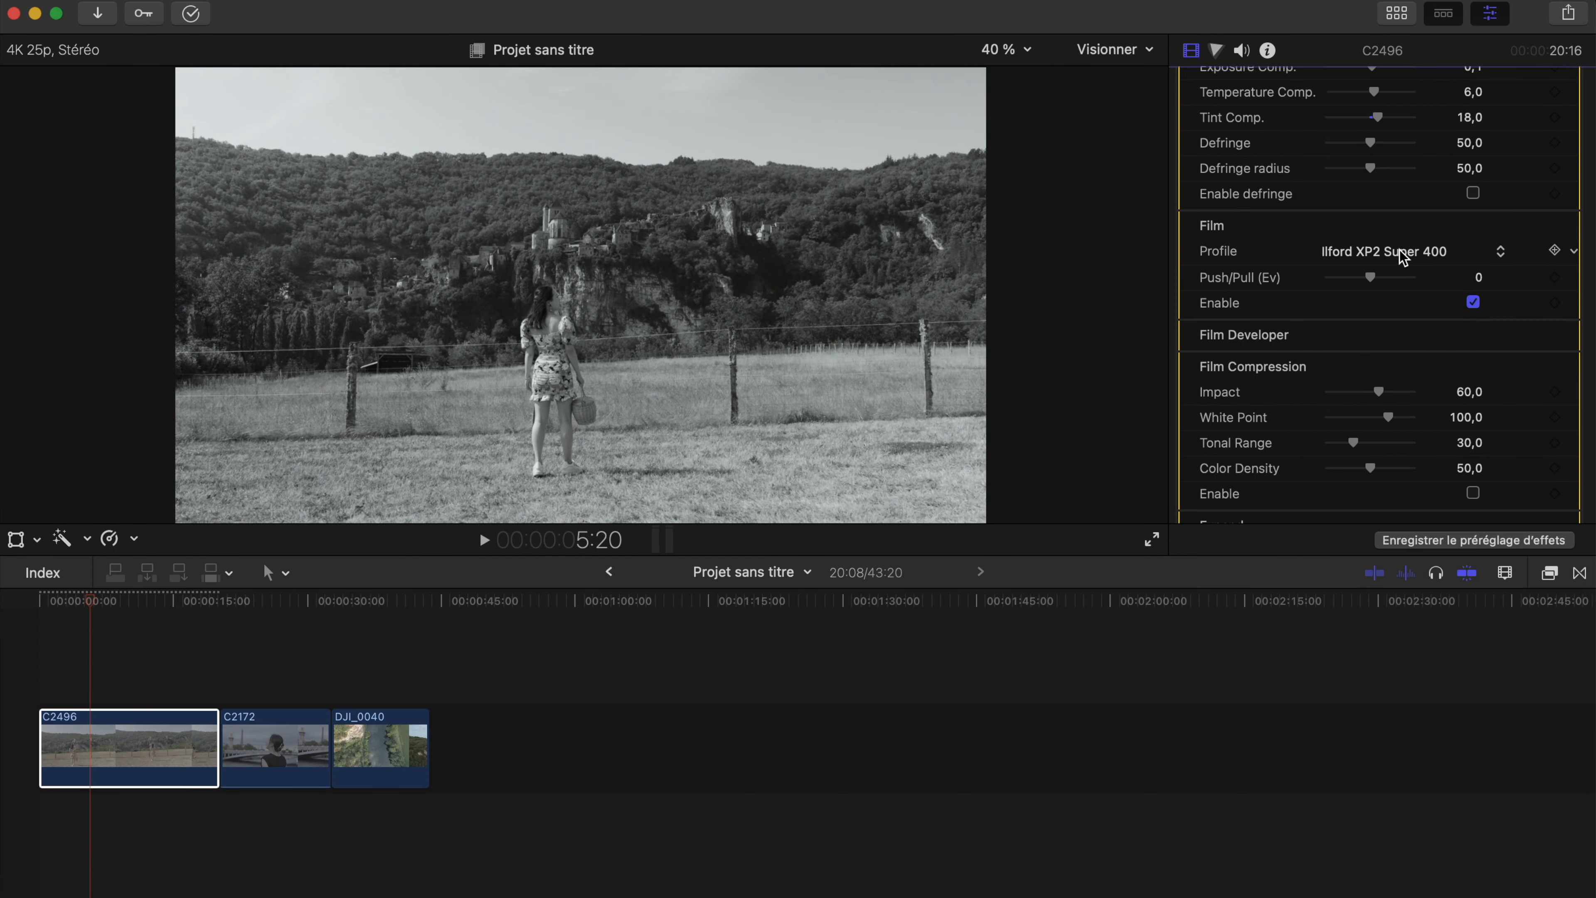
left_click(1408, 254)
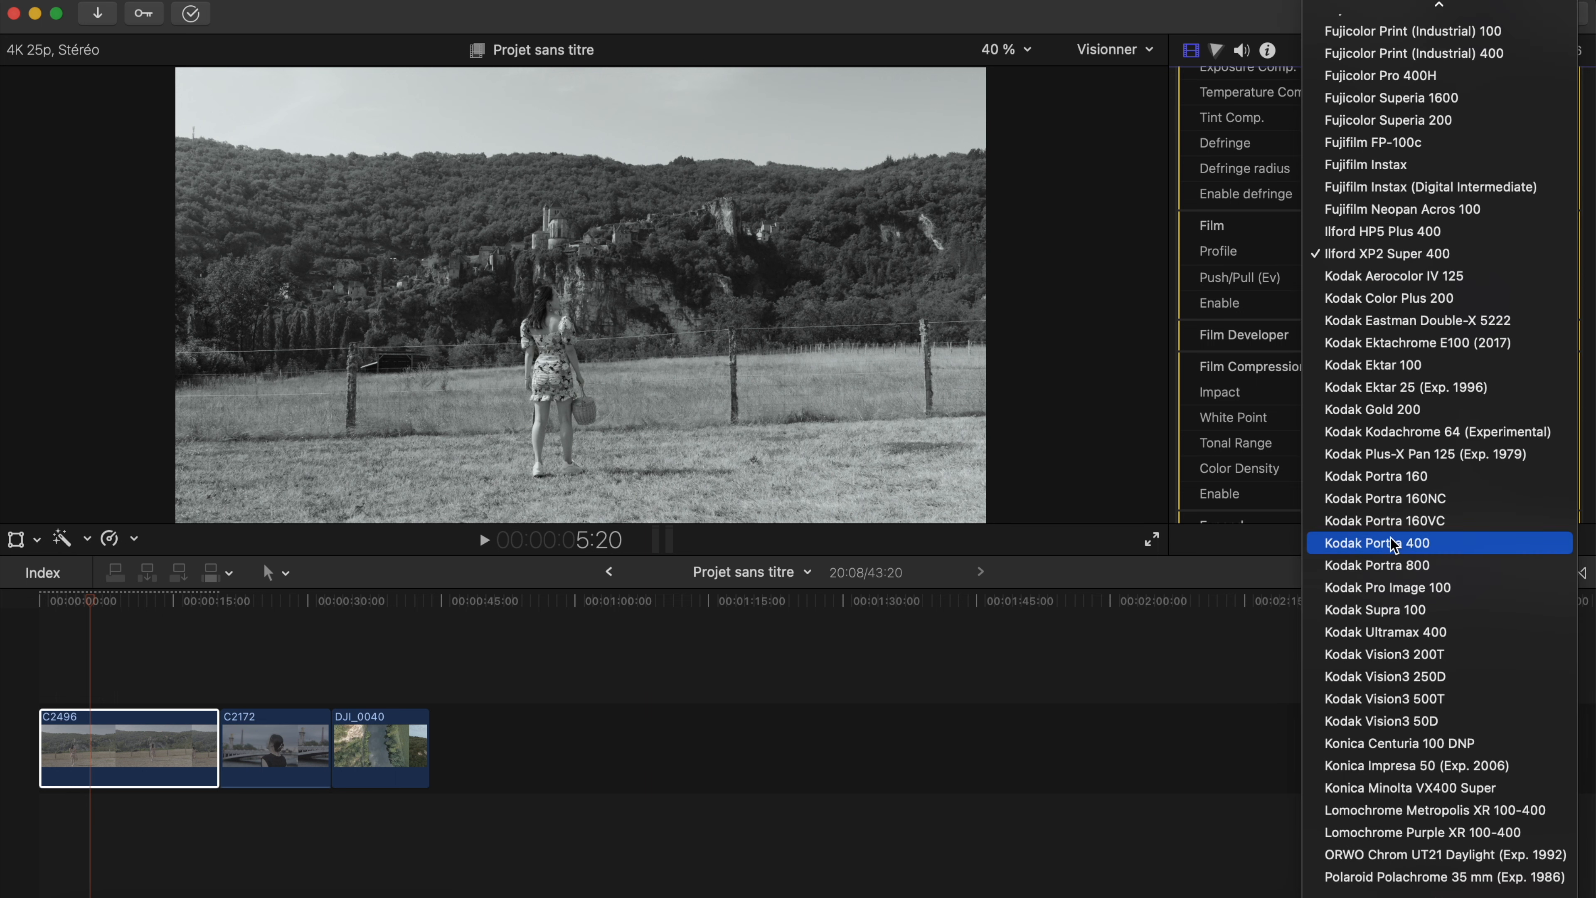
left_click(1393, 542)
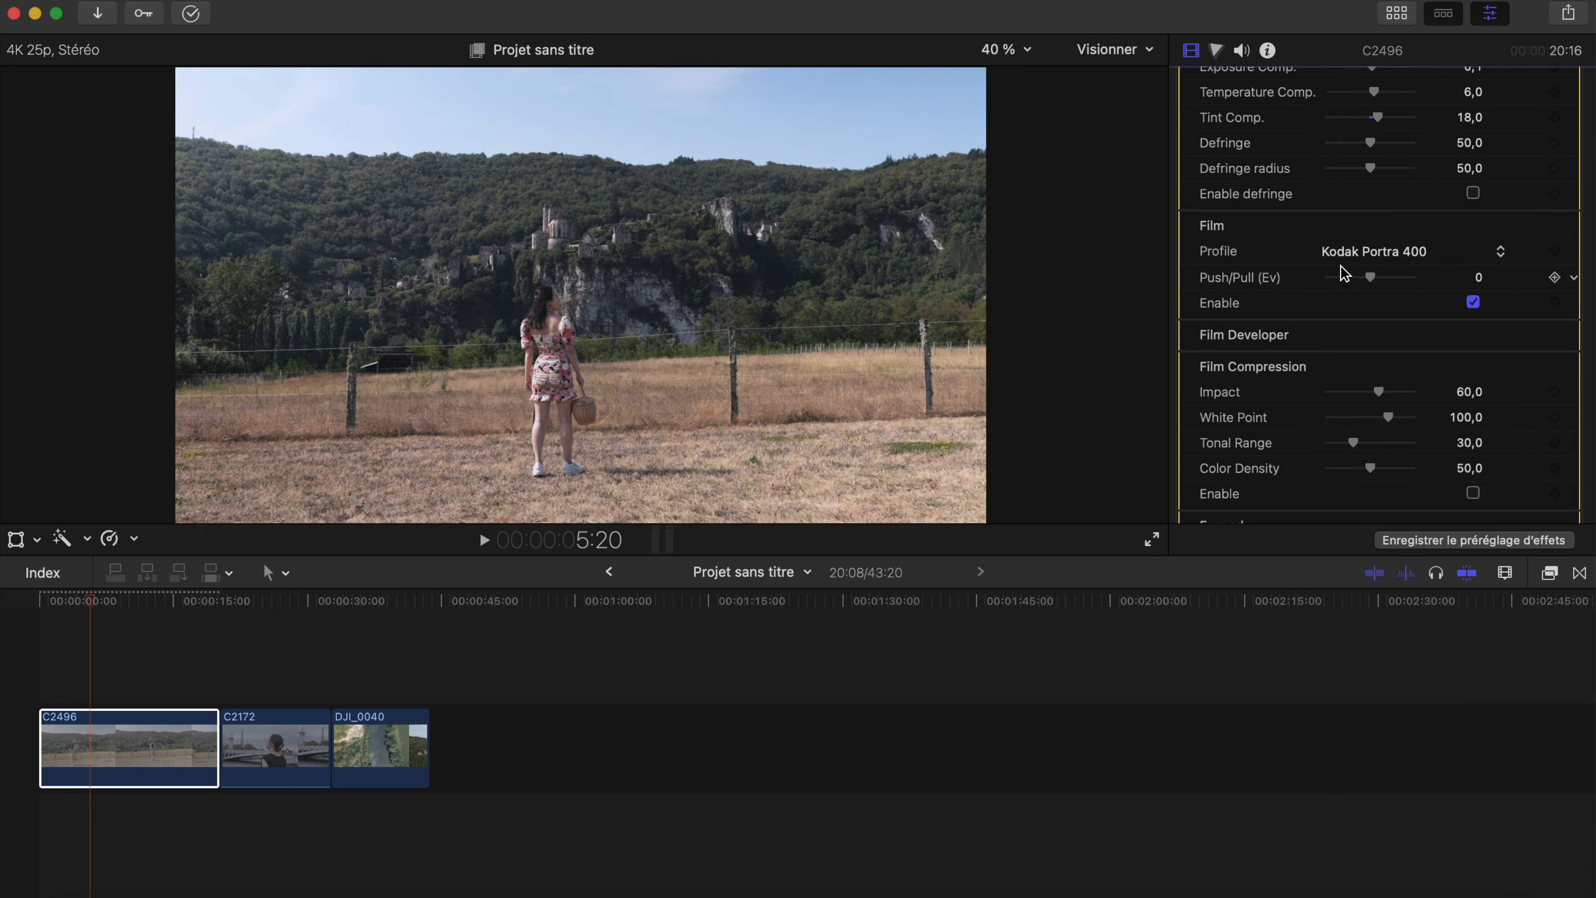
Step: Set the film profile to Prokudin-Gorskiy 1906 (experimental) with Push/Pull at -0,72 Ev
left_click(1380, 252)
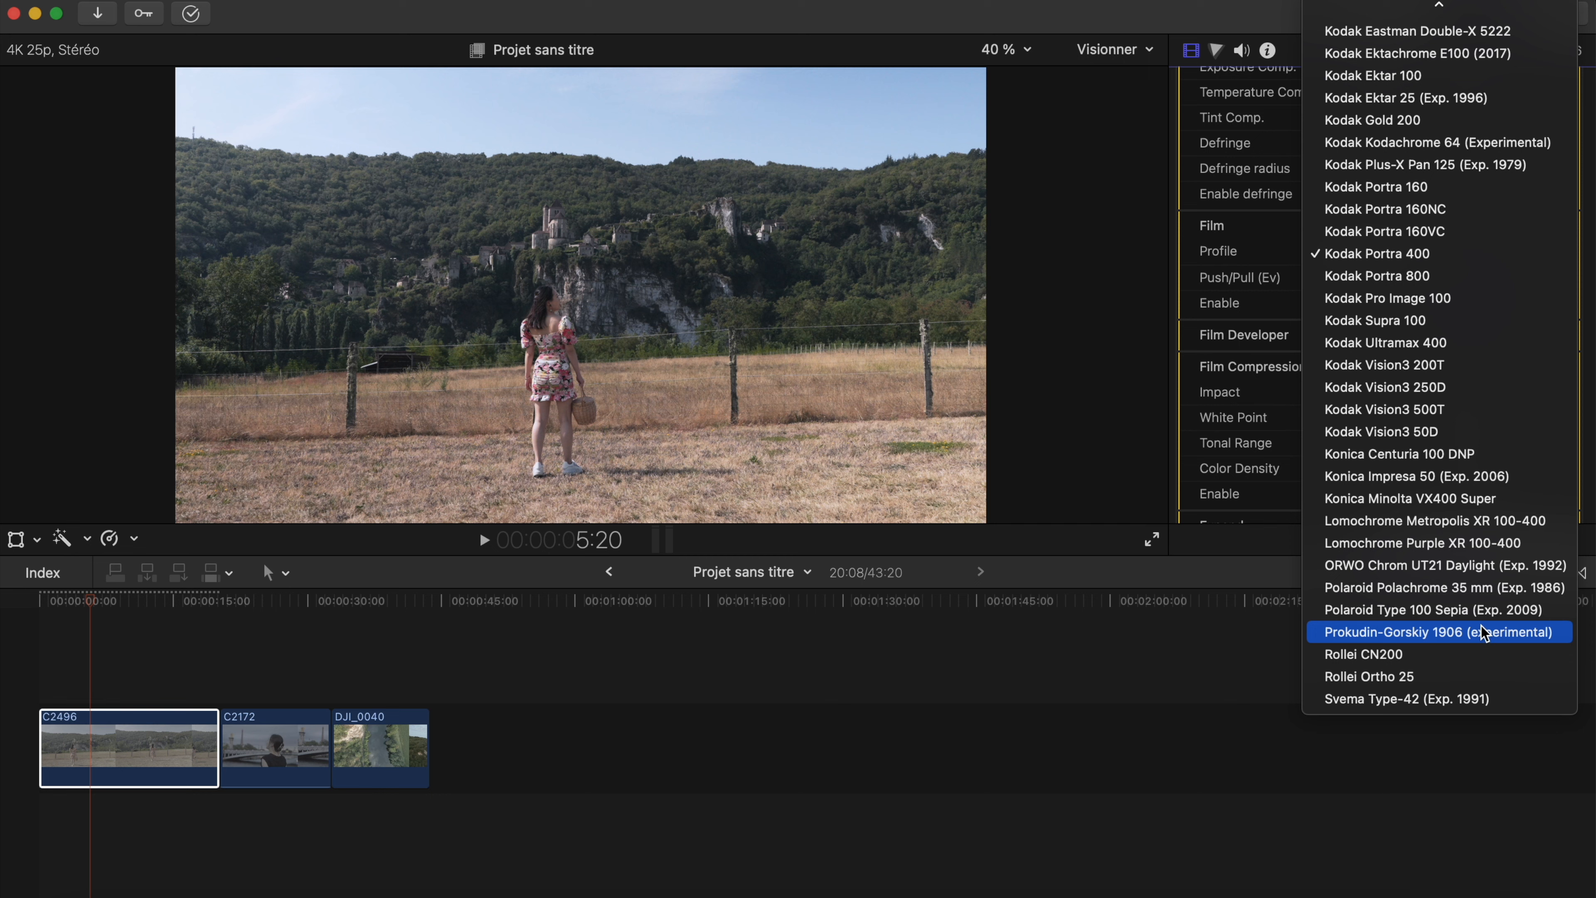
left_click(1465, 632)
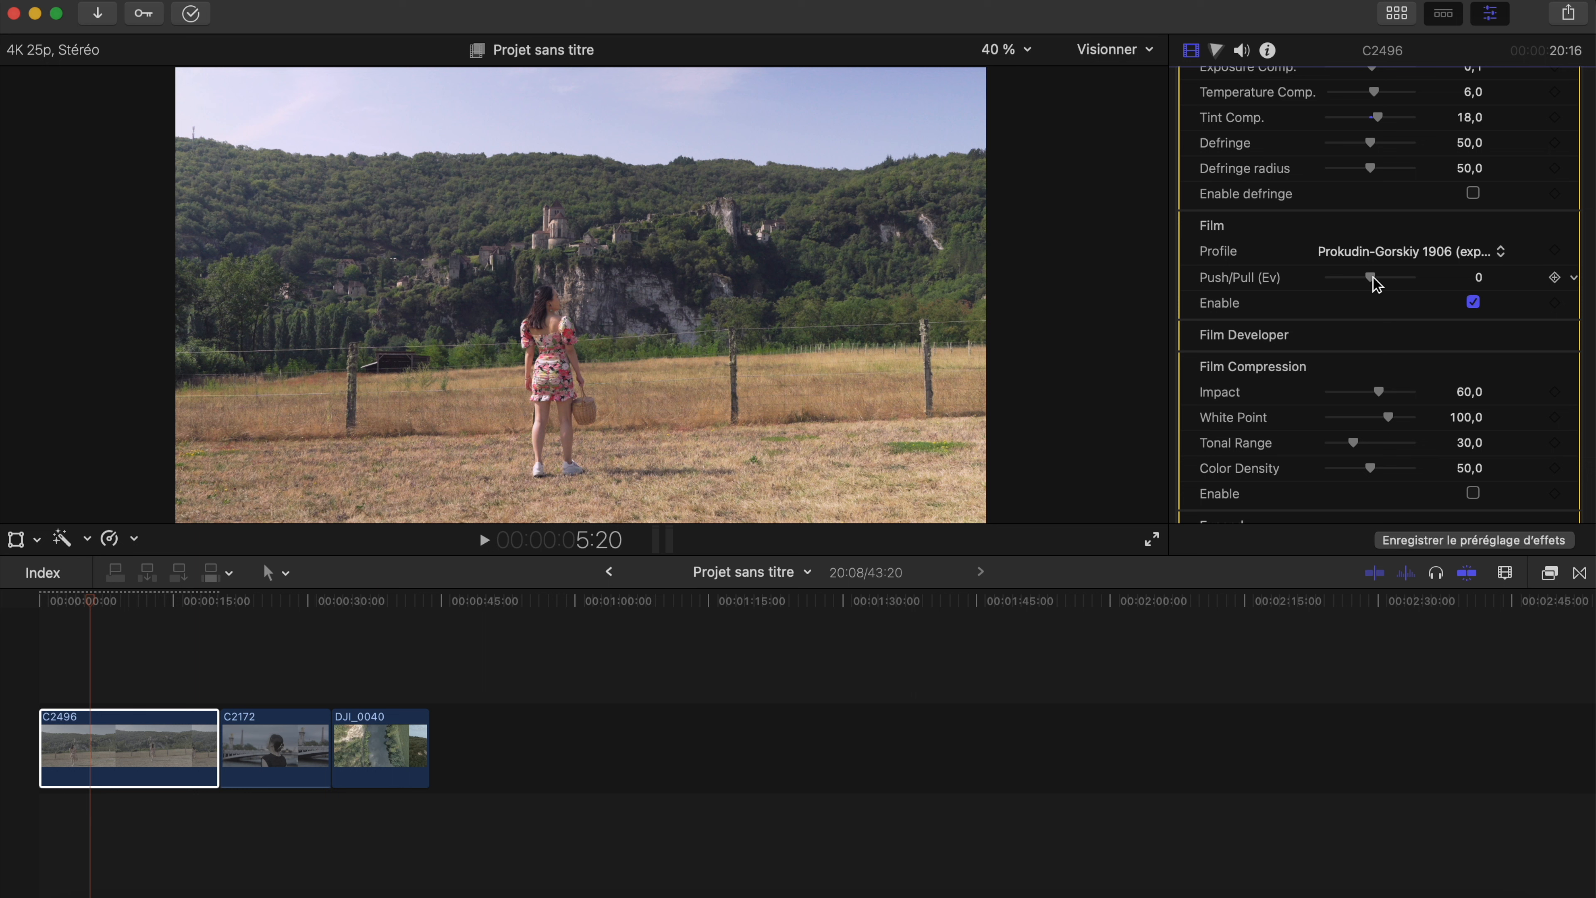
mouse_move(1372, 277)
left_mouse_down()
mouse_move(1323, 277)
mouse_move(1401, 285)
mouse_move(1346, 286)
mouse_move(1358, 290)
left_mouse_up()
Step: Enable Film Developer and set its Contrast Boost to 36,0
scroll(1383, 353, "down", 5)
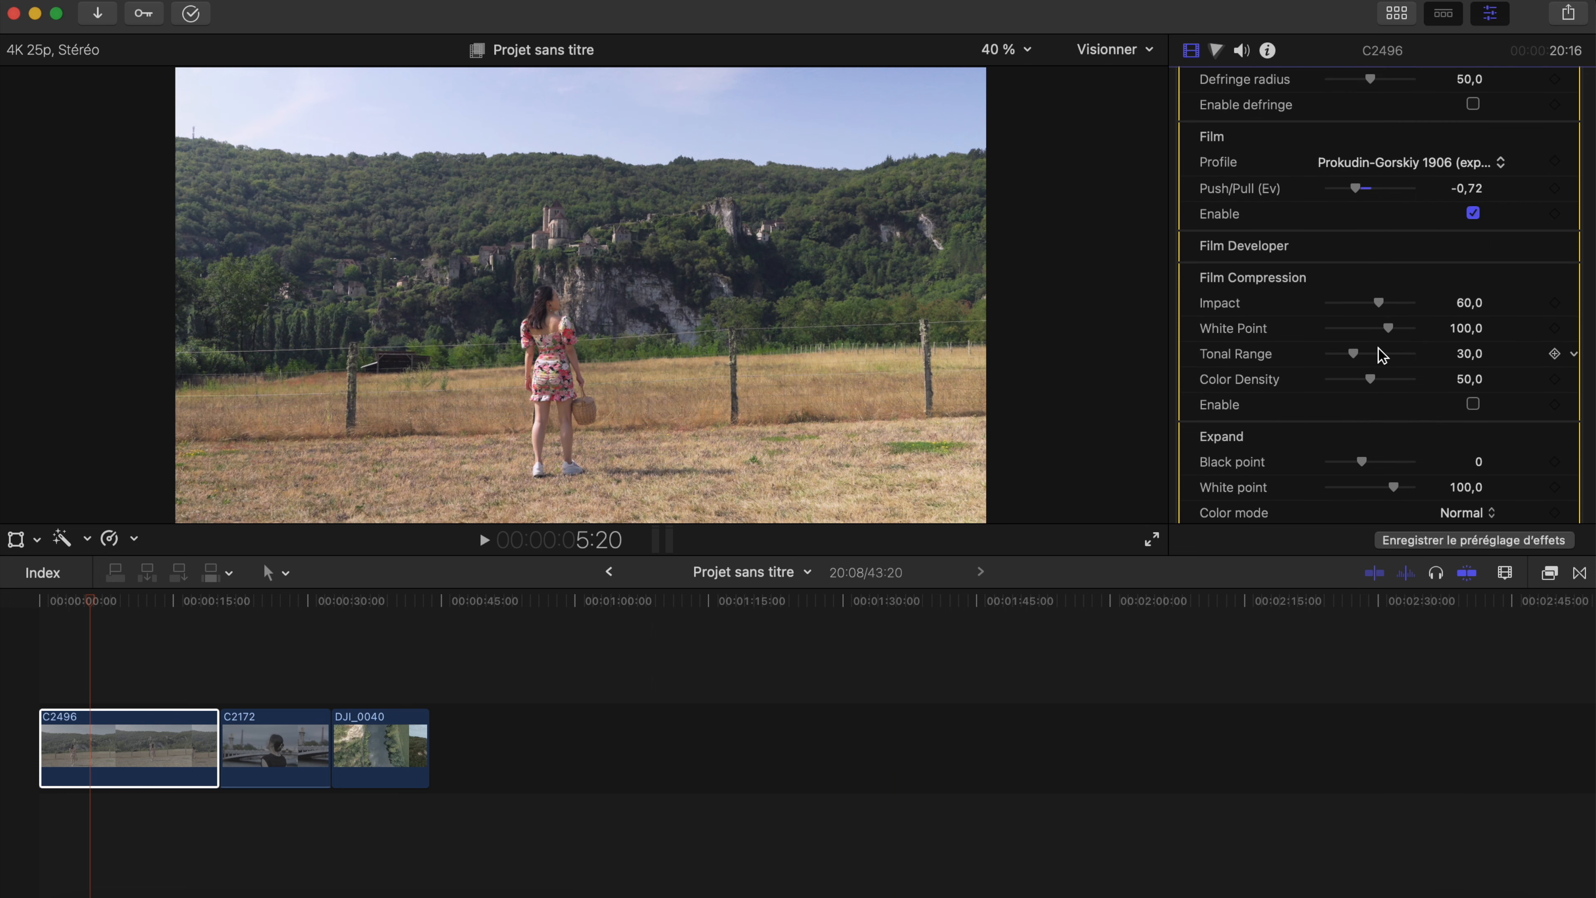
left_click(1533, 186)
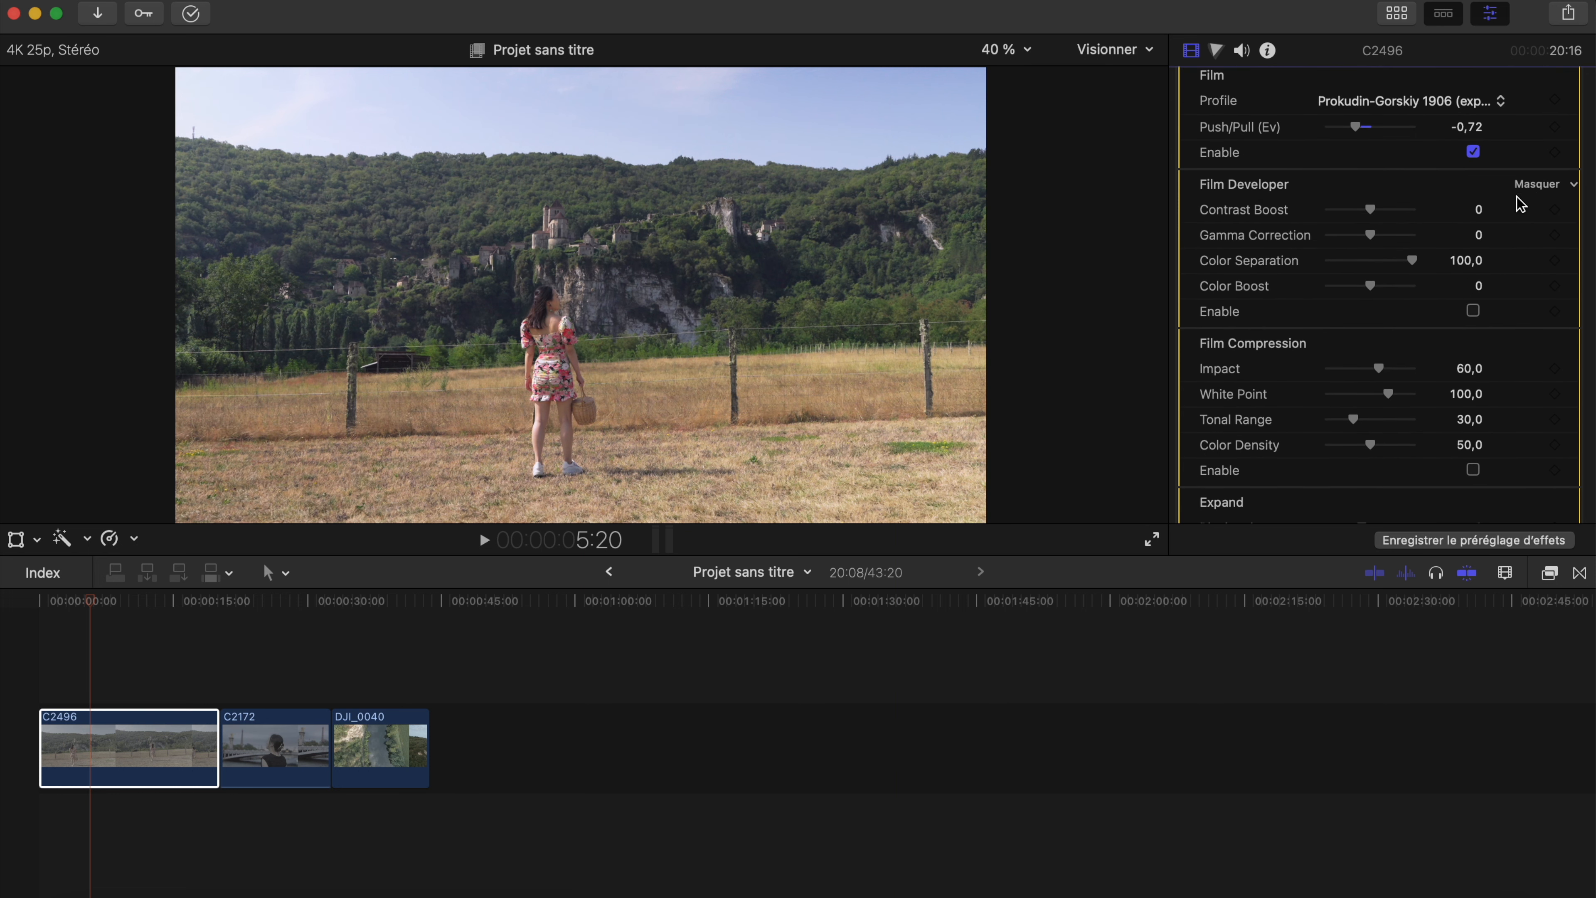
mouse_move(1372, 211)
left_mouse_down()
mouse_move(1408, 220)
mouse_move(1338, 234)
mouse_move(1383, 238)
left_mouse_up()
left_click(1471, 311)
left_click_drag(1375, 210, 1384, 214)
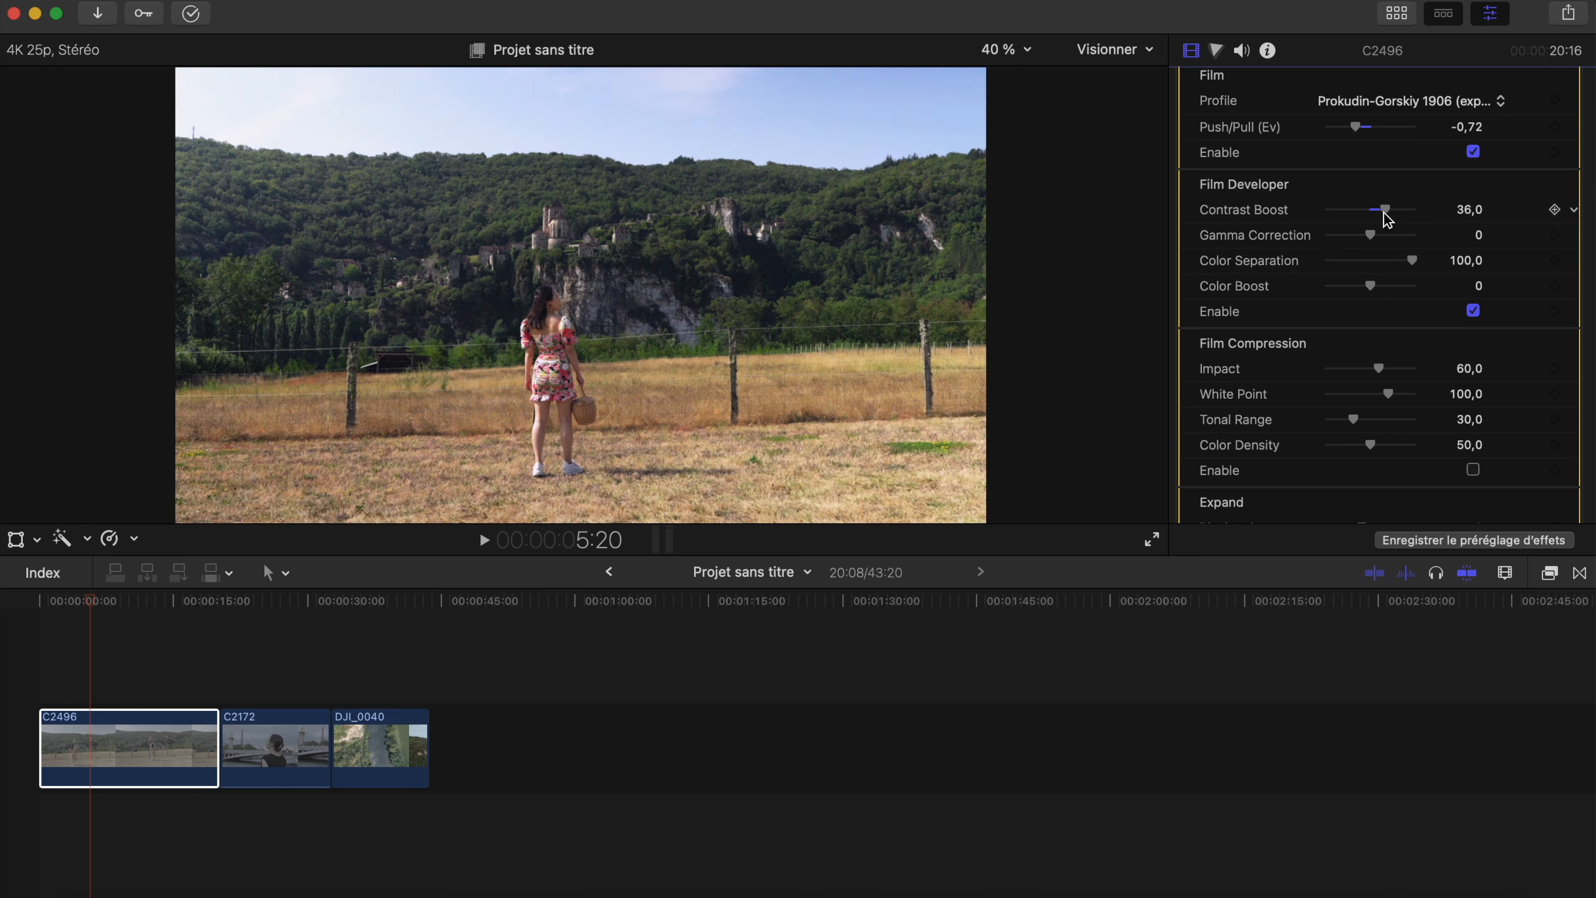
Step: Enable Film Compression, set its Impact to 80,0 and compare the clip with the compression off and on
scroll(1386, 352, "down", 5)
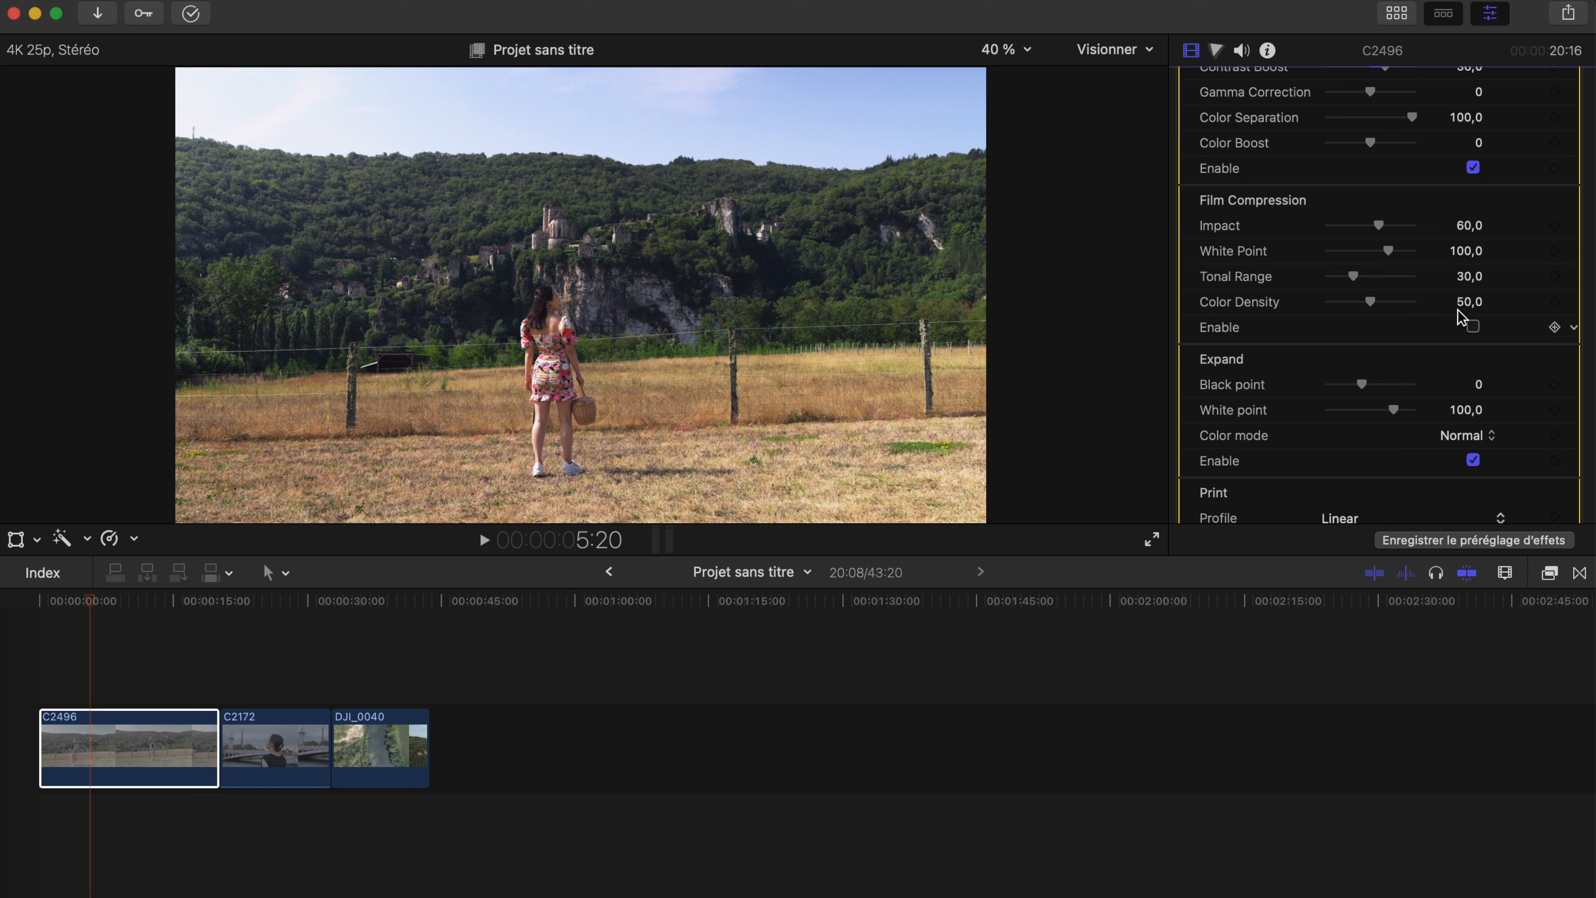
left_click(1474, 328)
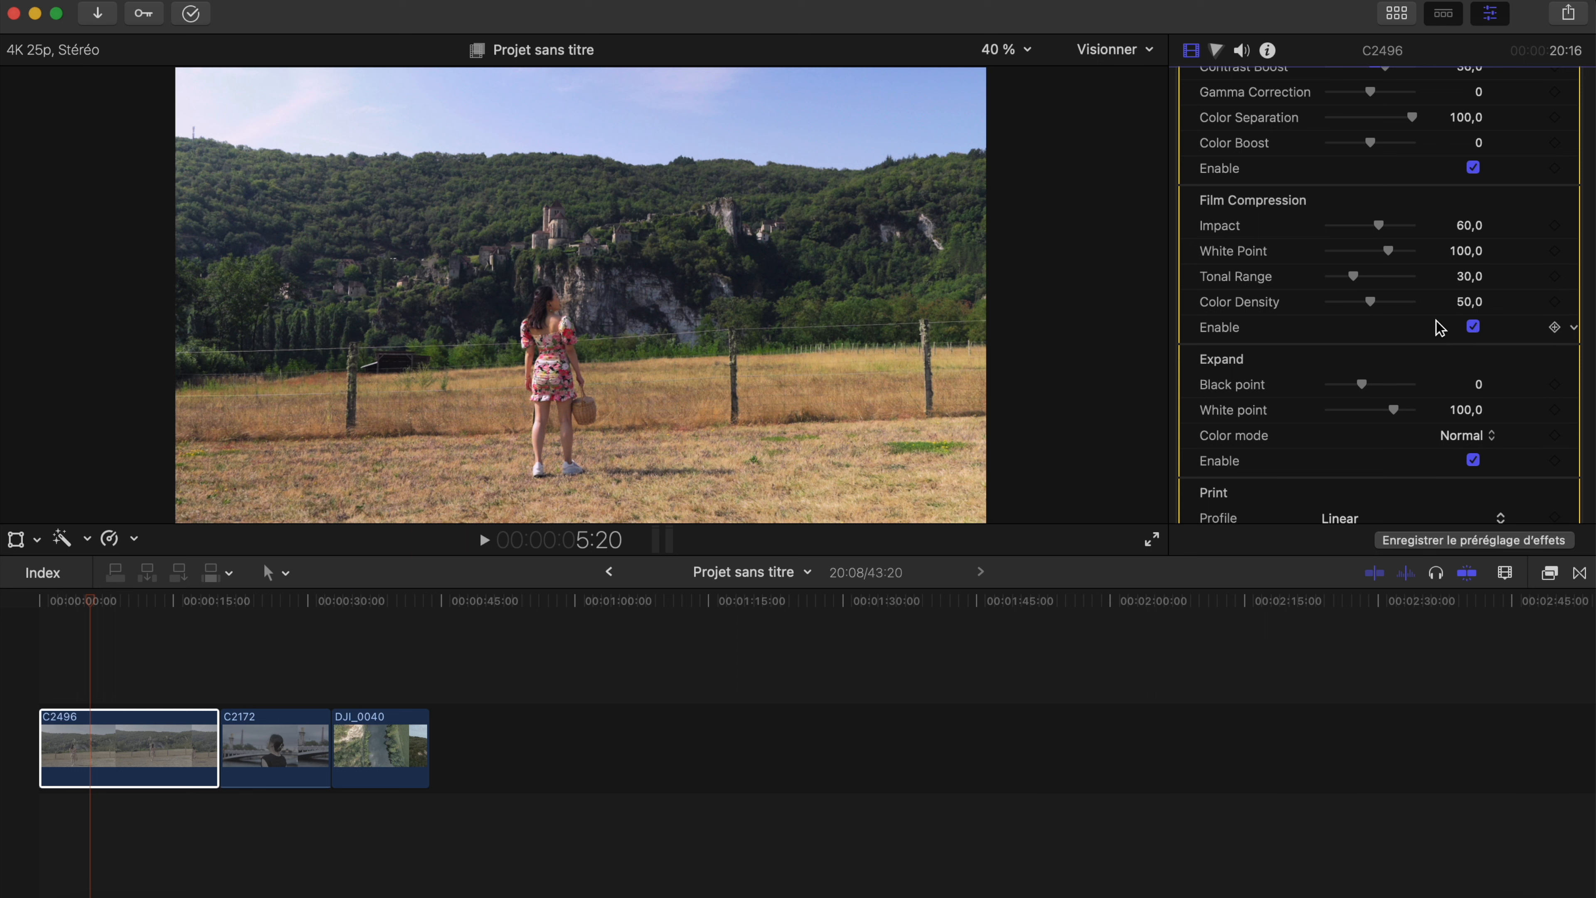
mouse_move(1381, 226)
left_mouse_down()
mouse_move(1336, 230)
mouse_move(1352, 228)
left_mouse_up()
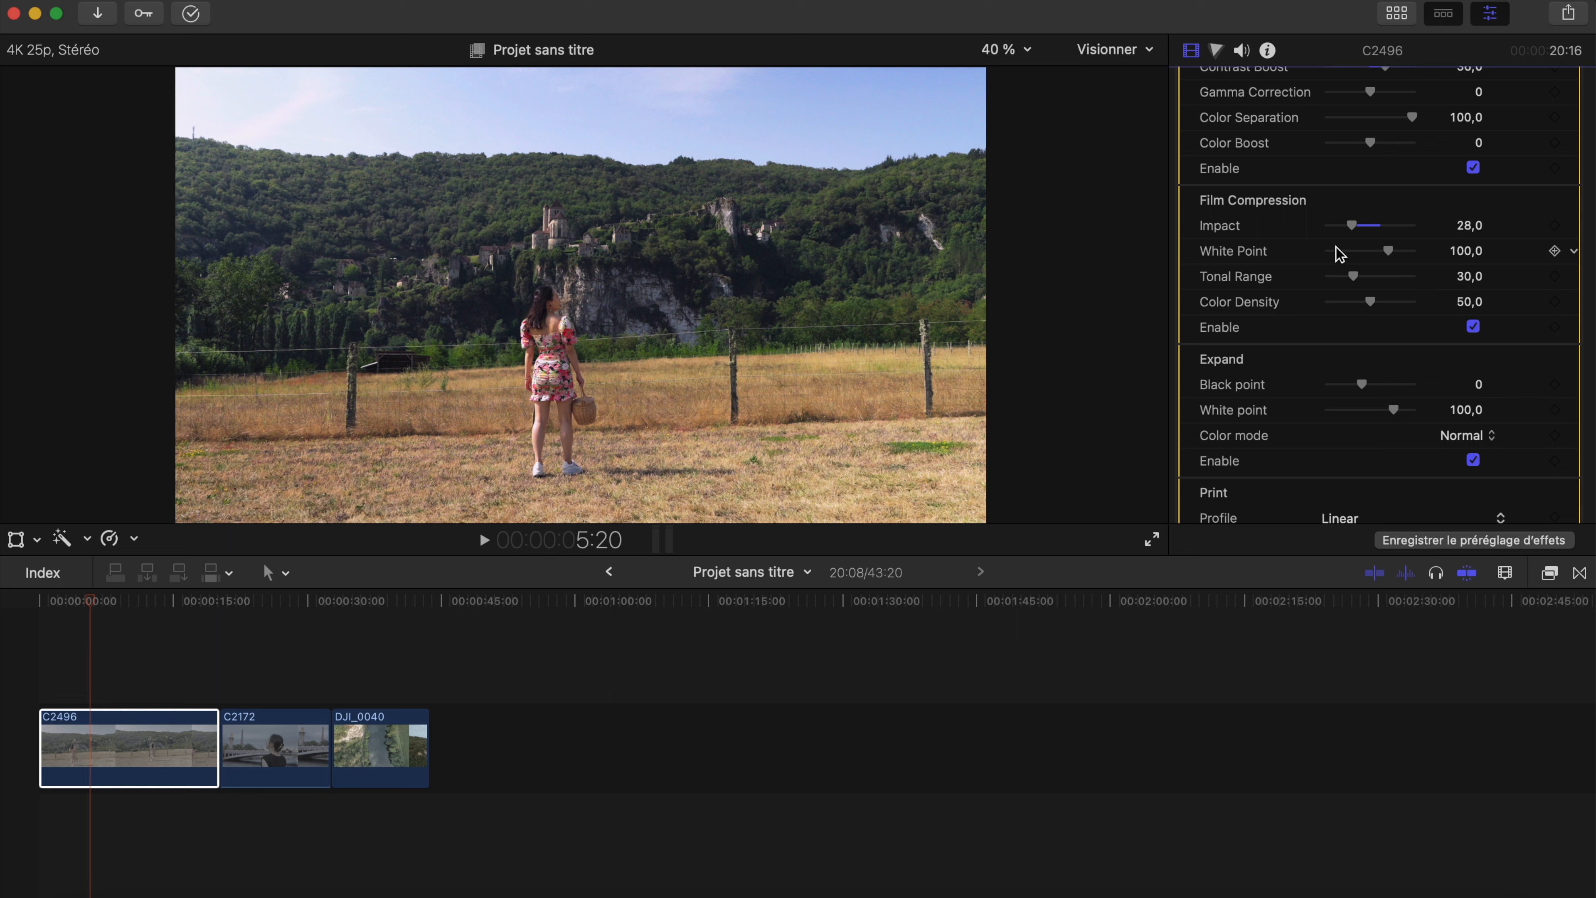
left_click_drag(1353, 228, 1397, 255)
left_click(1473, 327)
left_click(1474, 327)
left_click(1473, 326)
left_click(1474, 327)
Step: Set the Expand black point to 1,0 and white point to 93,0
scroll(1302, 378, "down", 3)
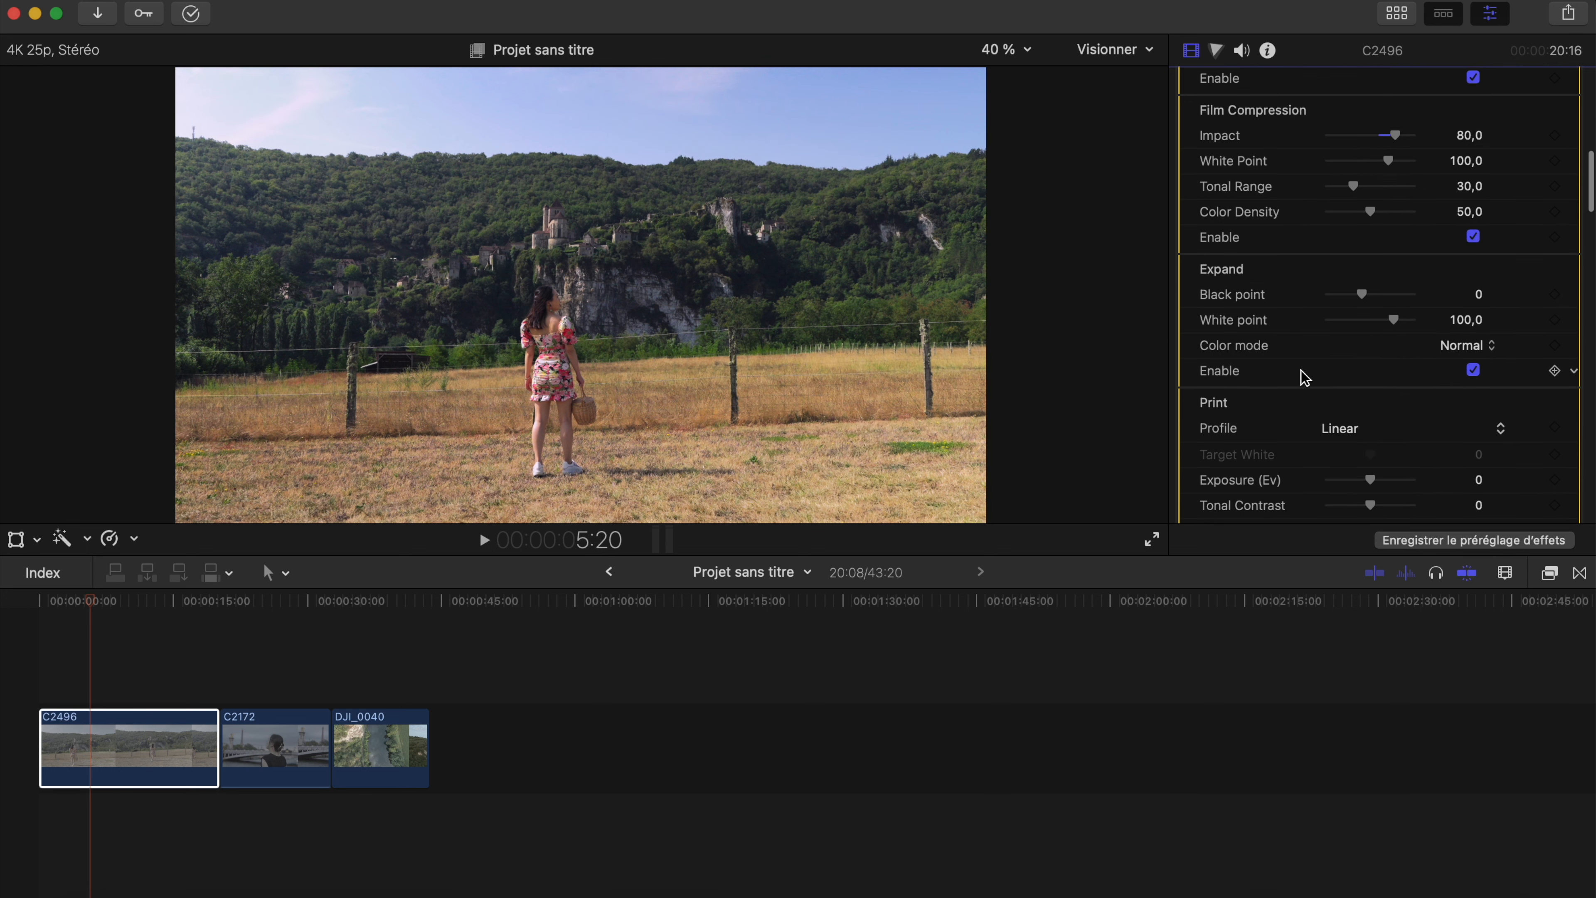
scroll(1302, 377, "down", 1)
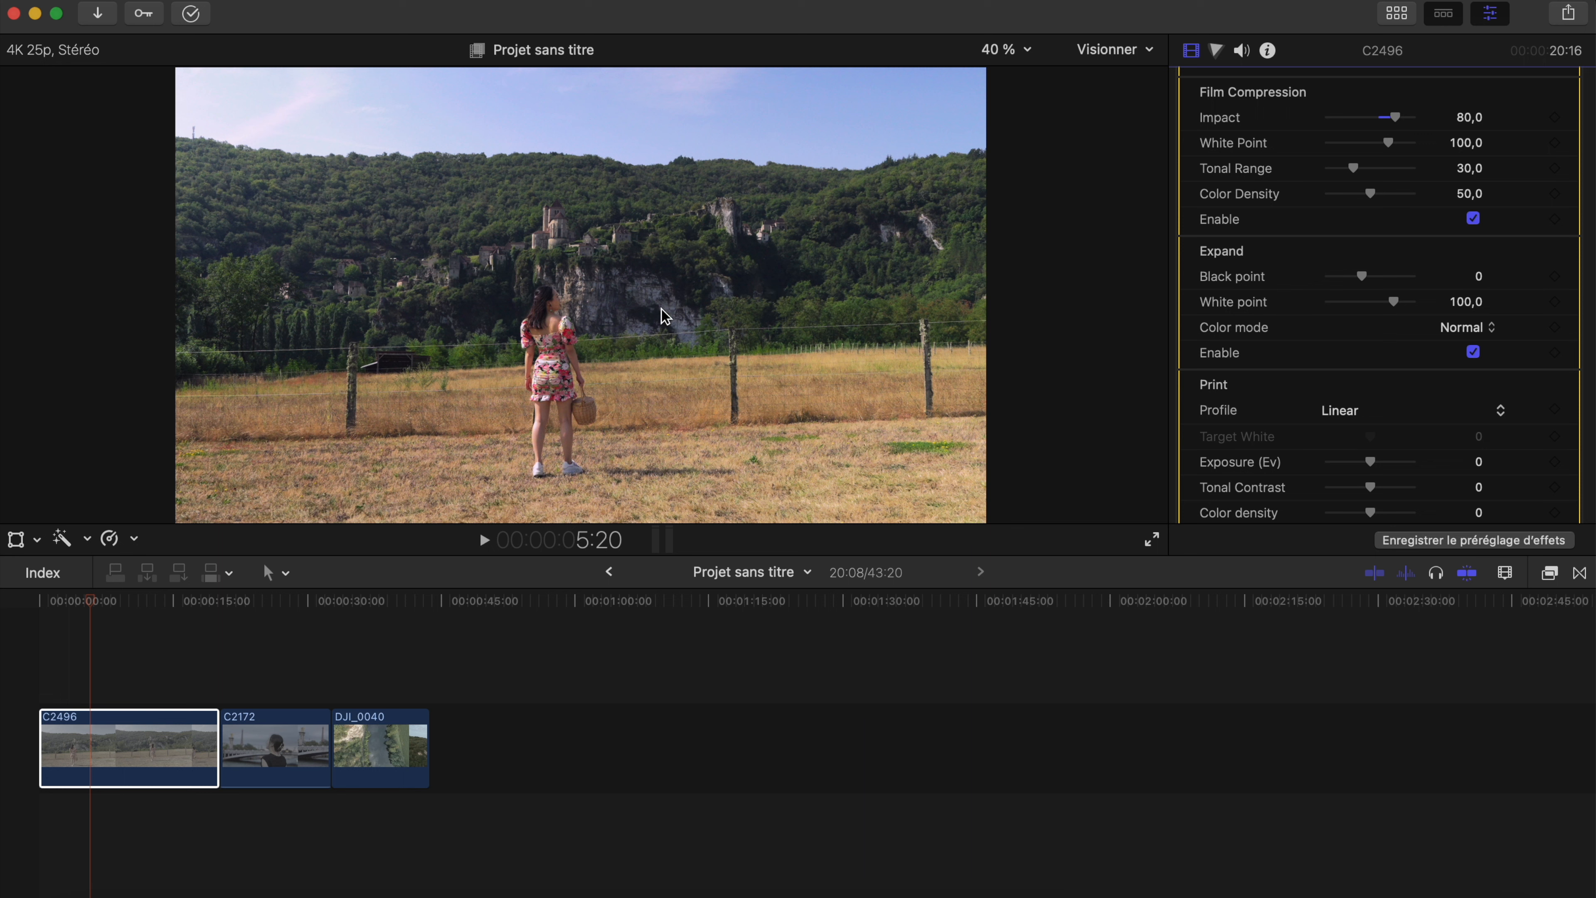
left_click(1364, 281)
mouse_move(1365, 280)
left_mouse_down()
mouse_move(1349, 281)
mouse_move(1374, 281)
mouse_move(1387, 305)
left_mouse_up()
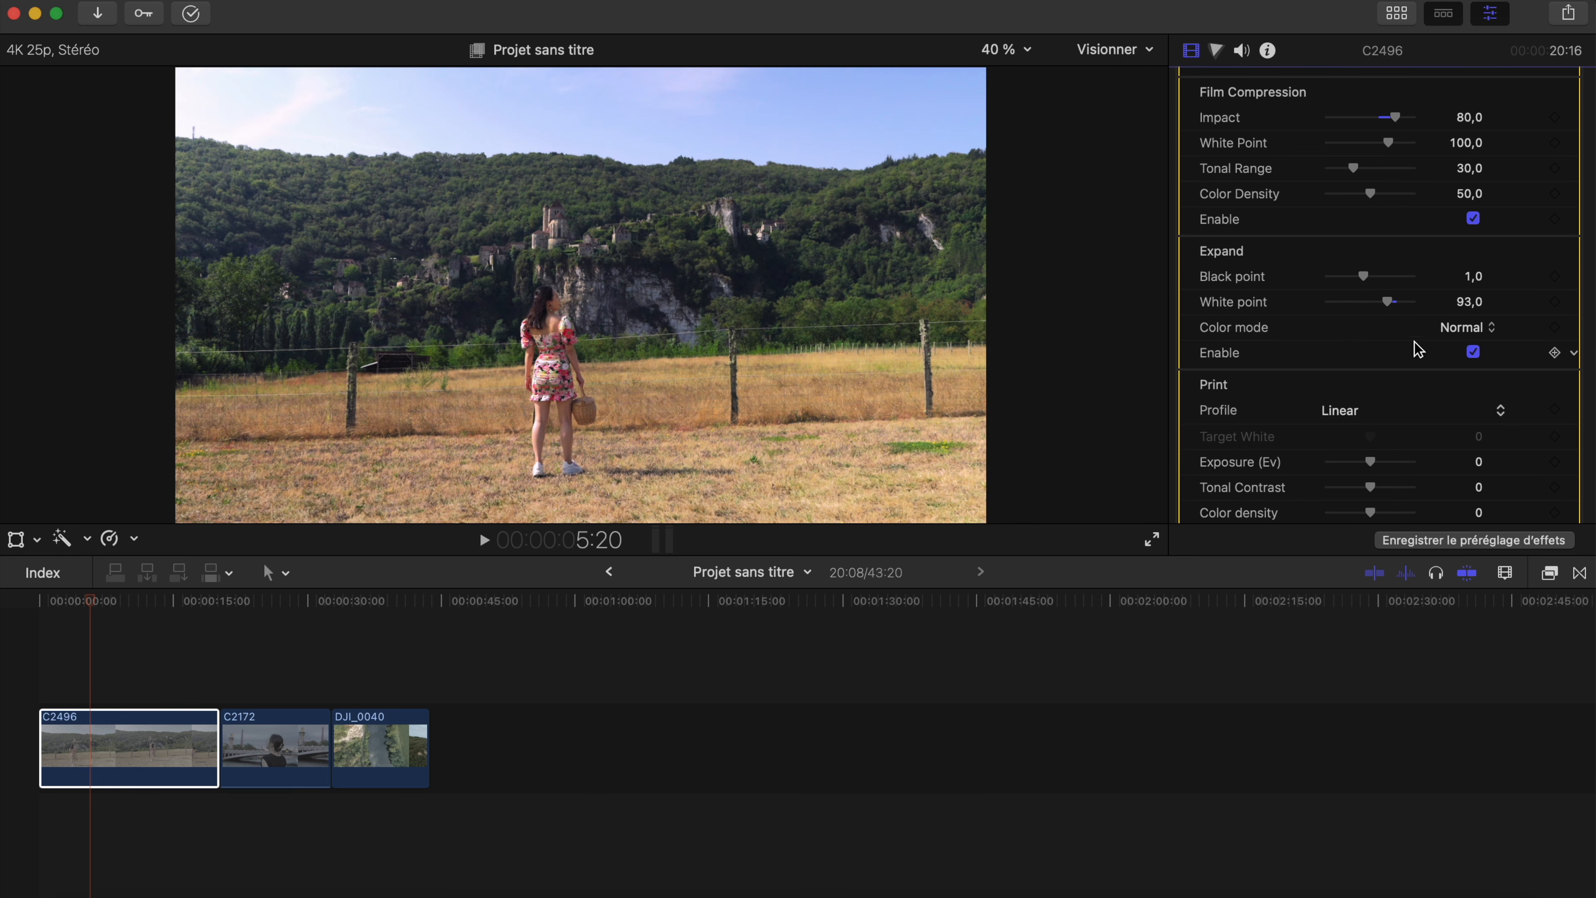
Step: Try the Cineon Film Log, Fujifilm 3513 Print film and Kodak 2383 Print Film print profiles on the clip
scroll(1449, 353, "down", 5)
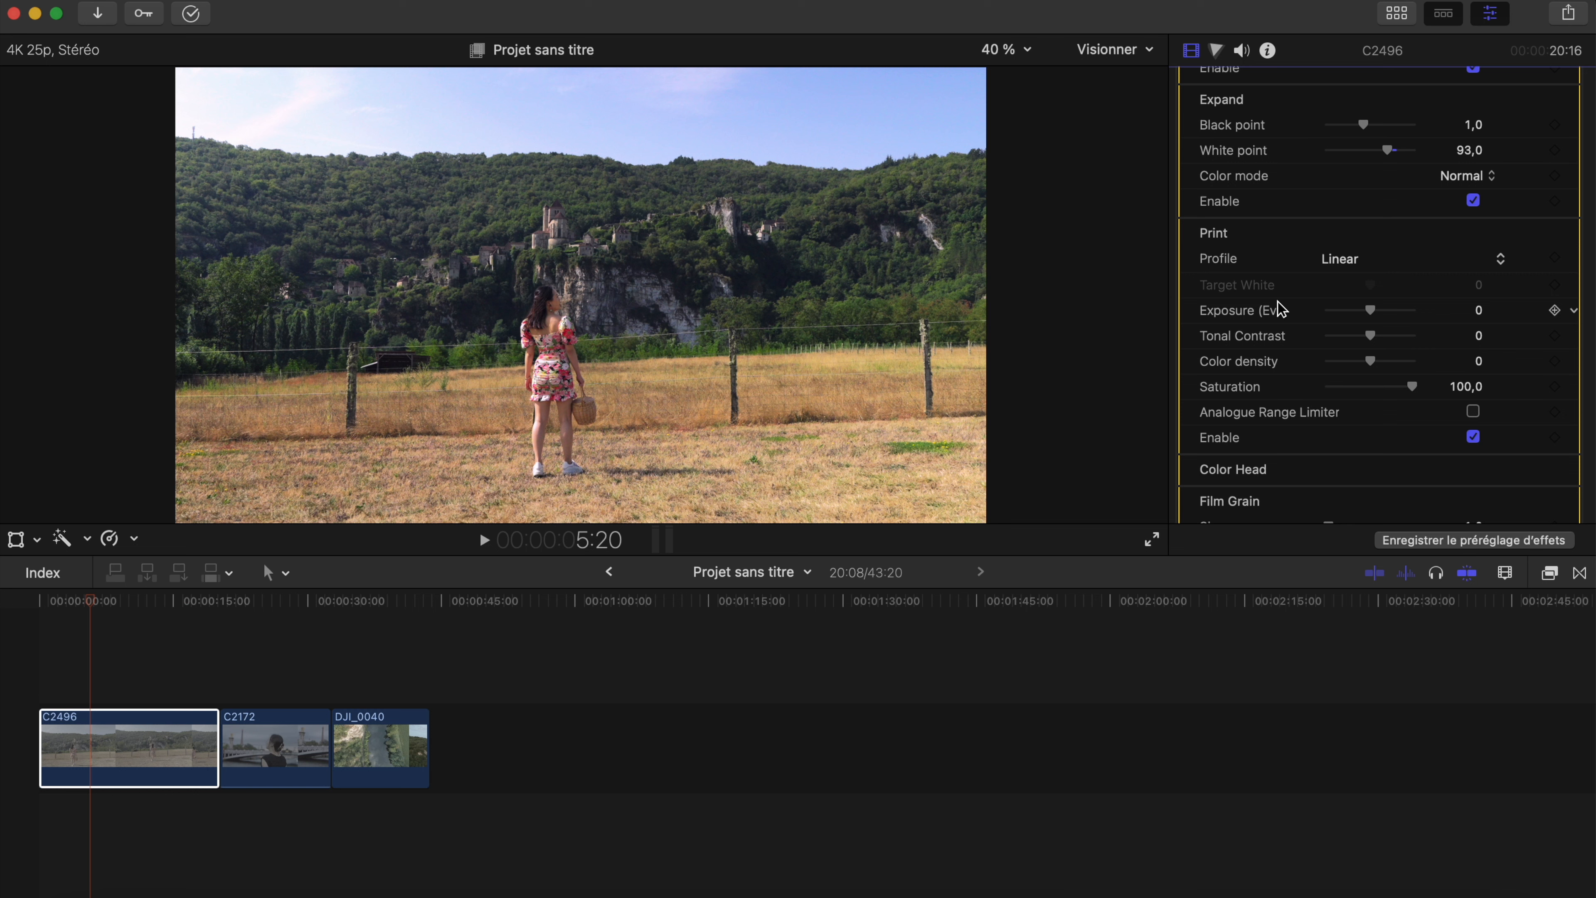
left_click(1407, 258)
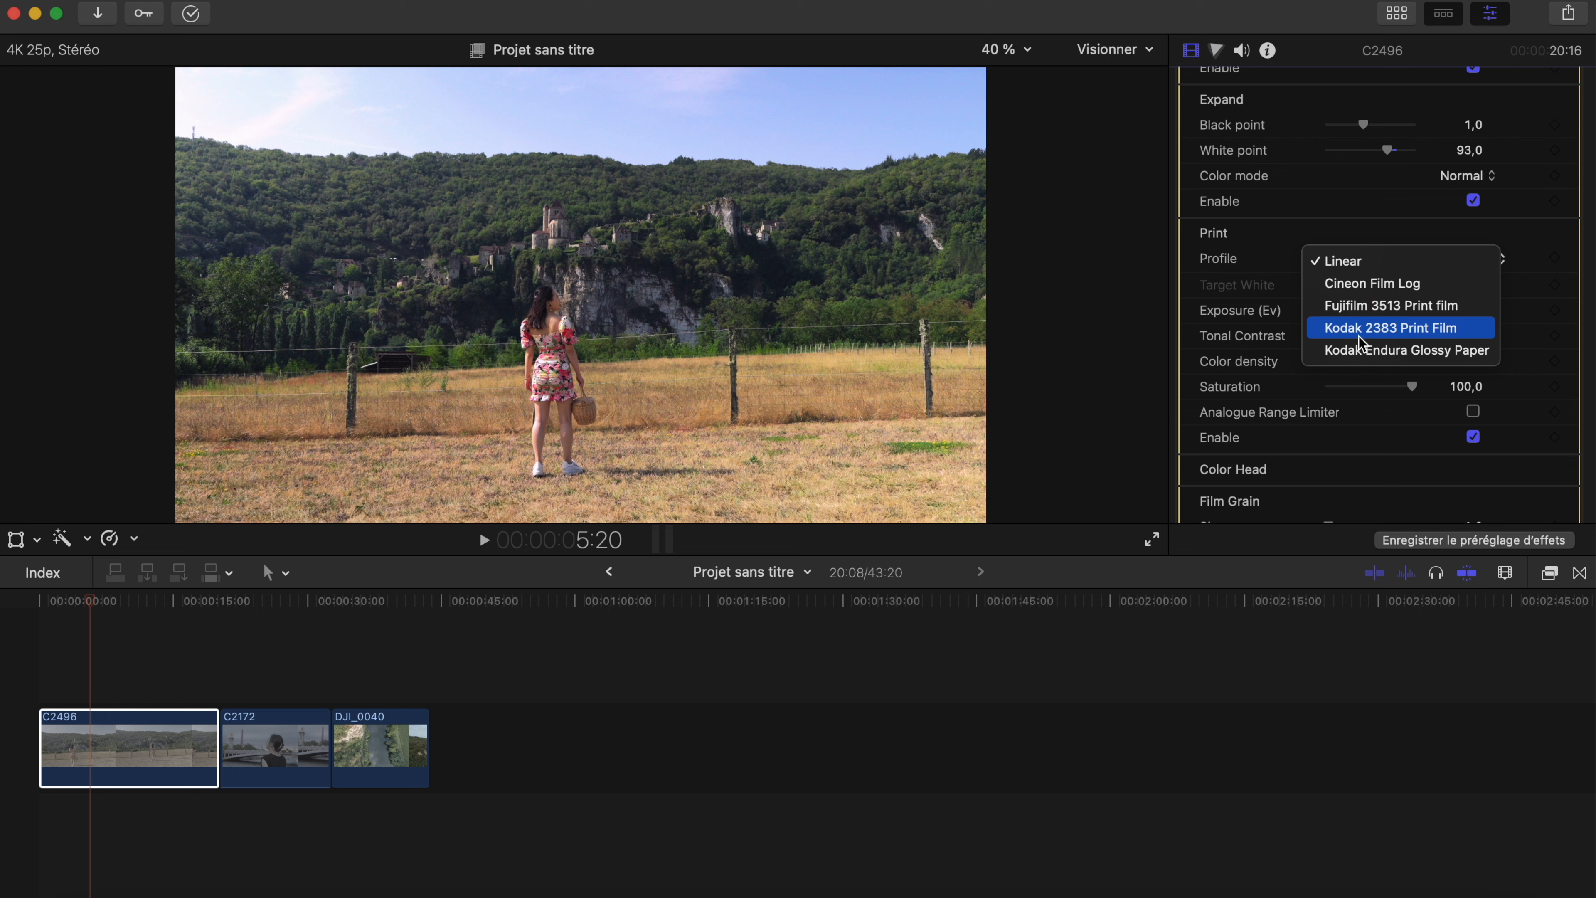
left_click(1401, 284)
left_click(1342, 261)
left_click(1358, 280)
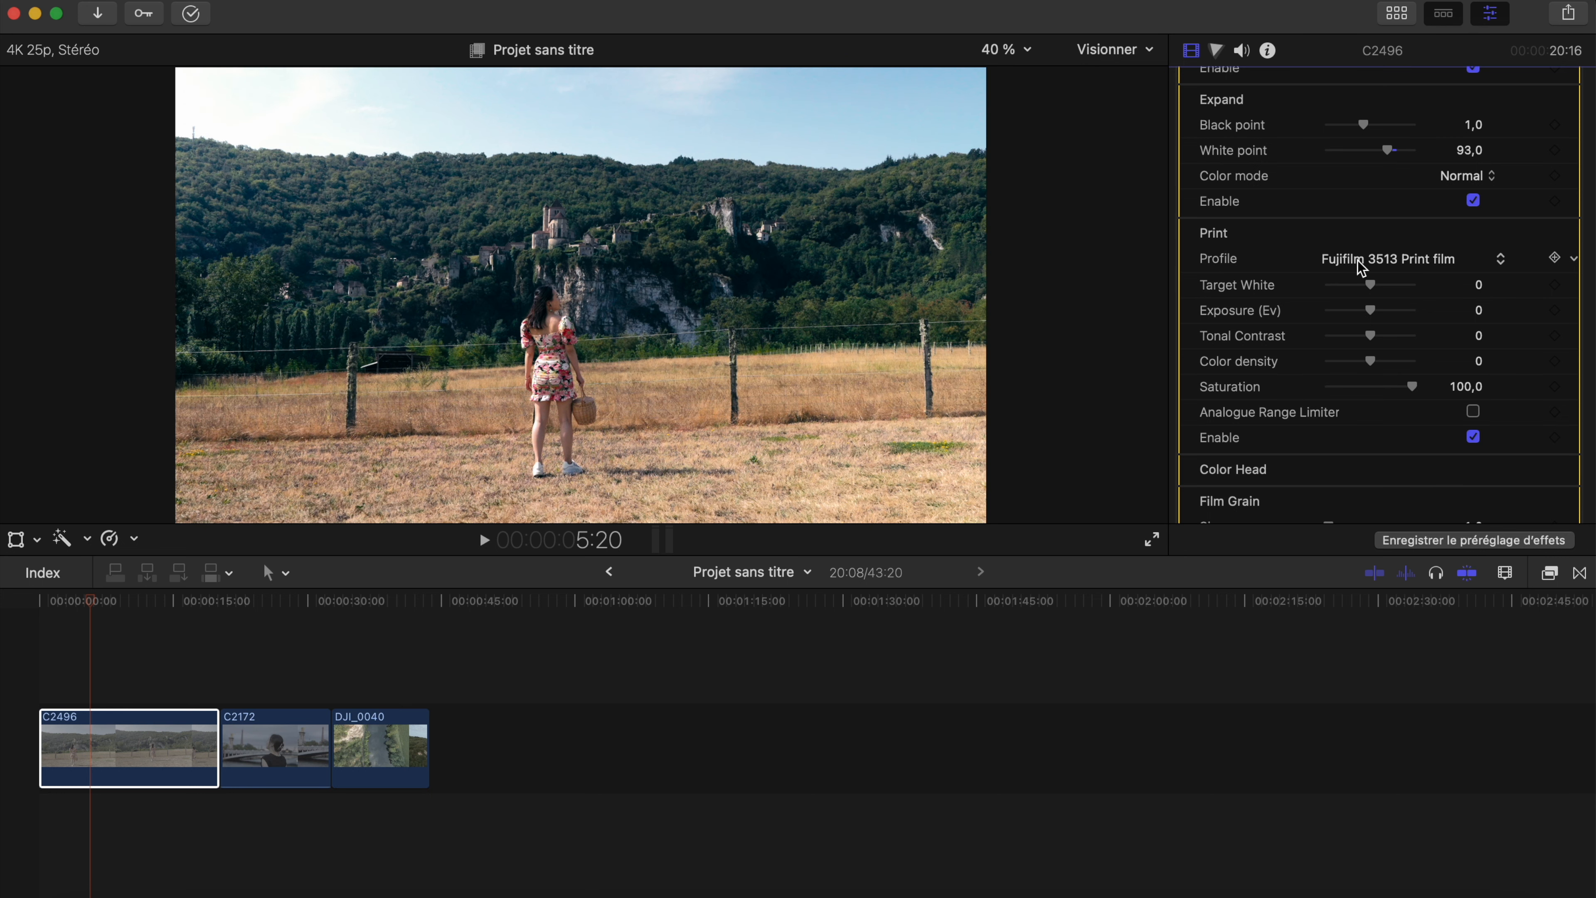
left_click(1408, 259)
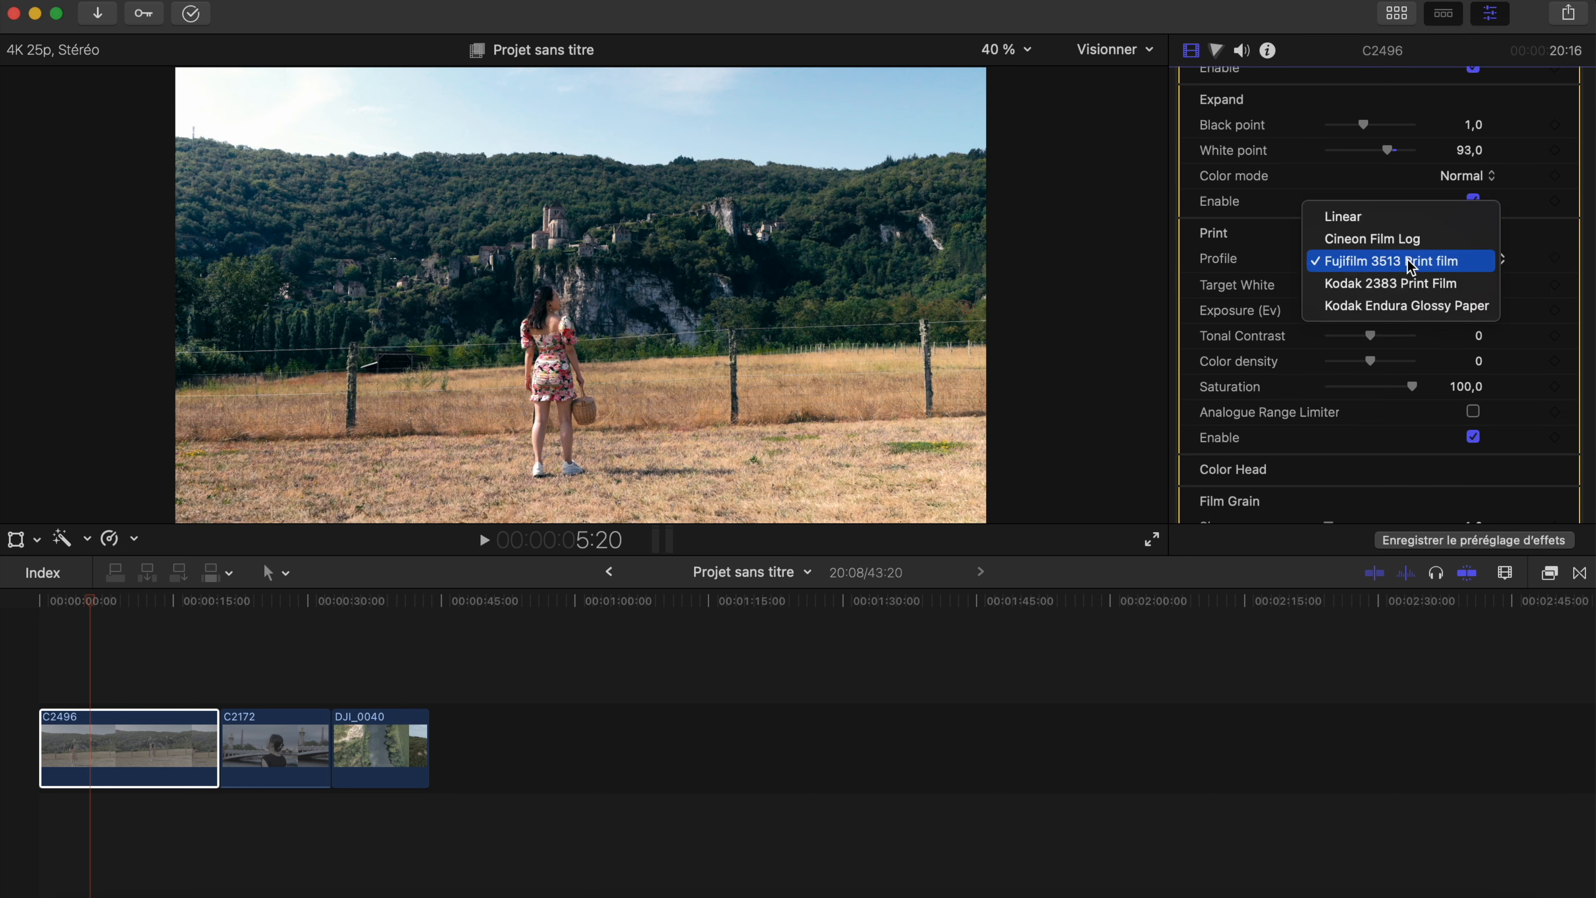
left_click(1381, 290)
Step: Set the Print profile to Kodak Endura Glossy Paper with an Exposure of 0,25 Ev
left_click(1446, 261)
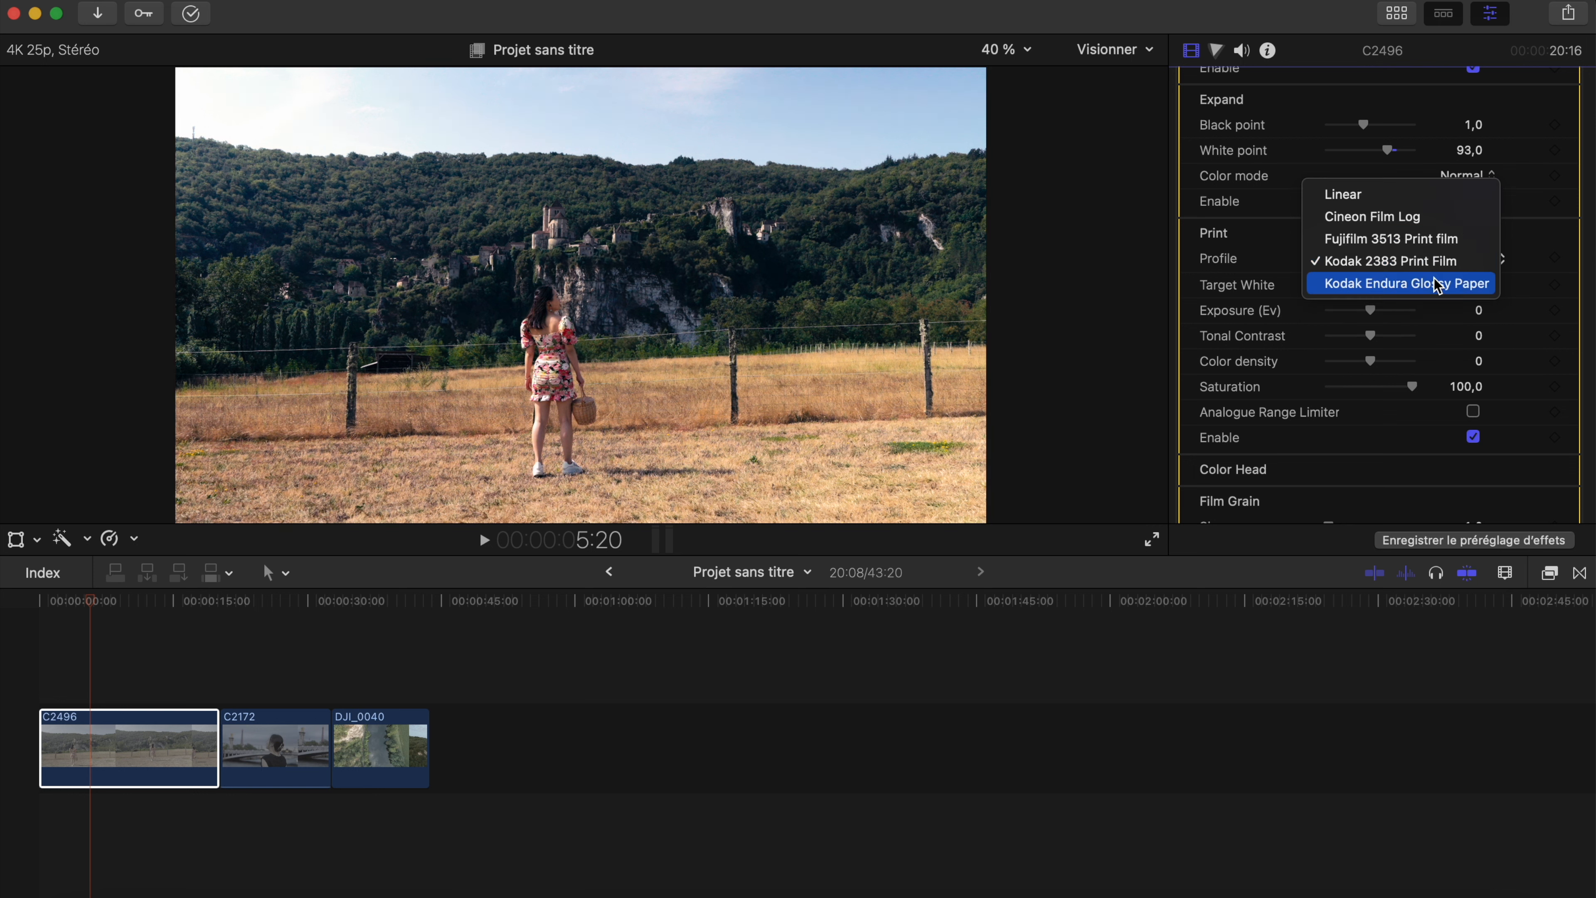
left_click(1422, 287)
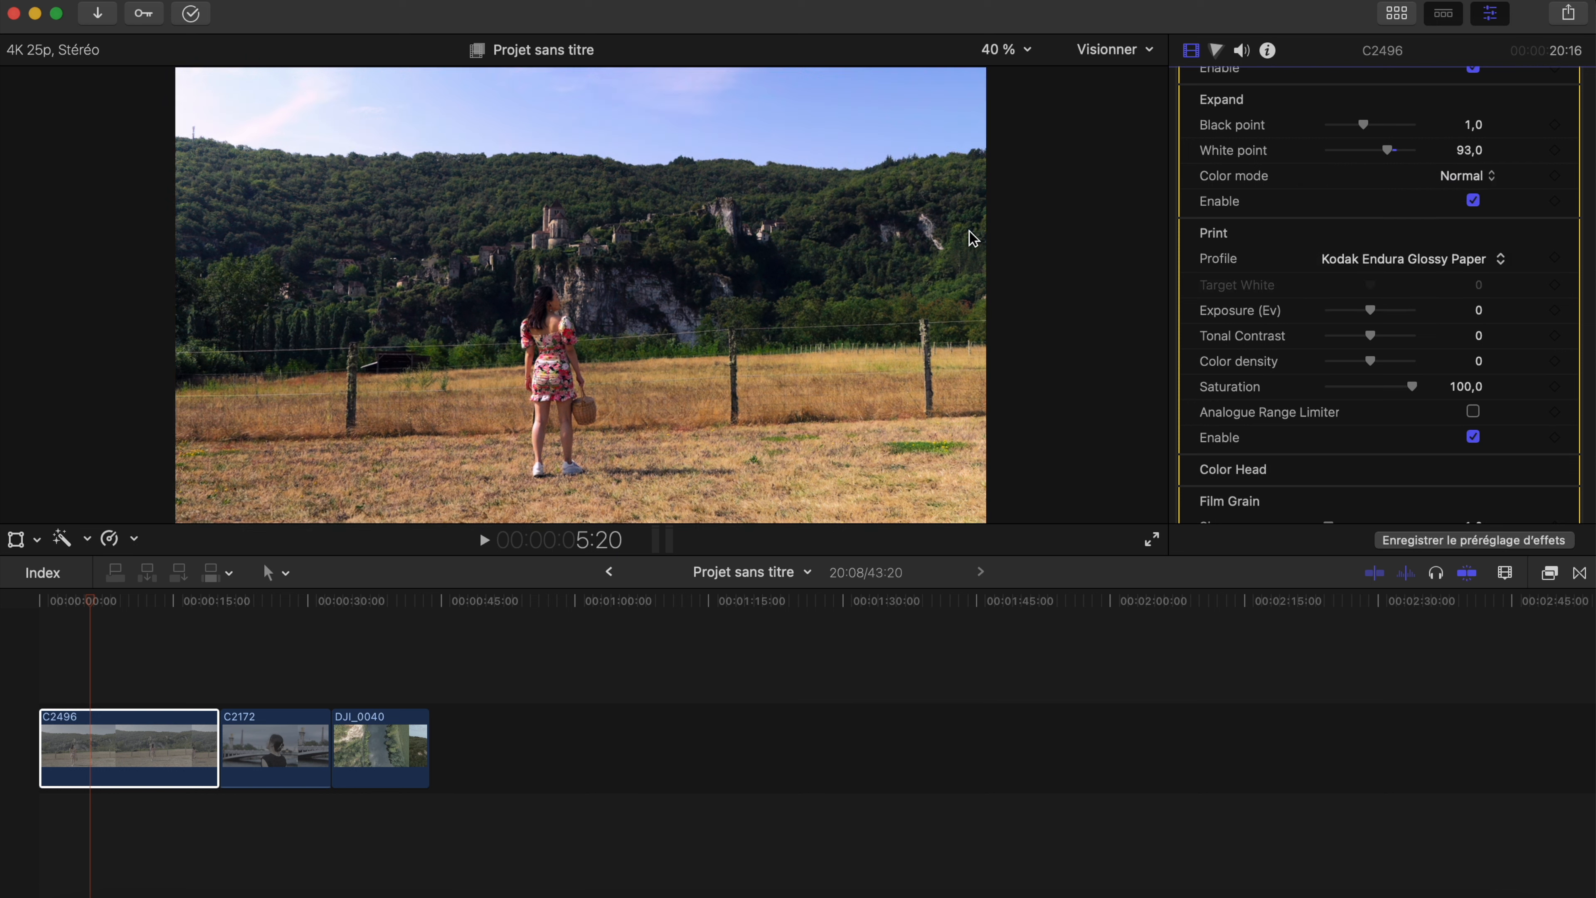
scroll(1385, 289, "down", 3)
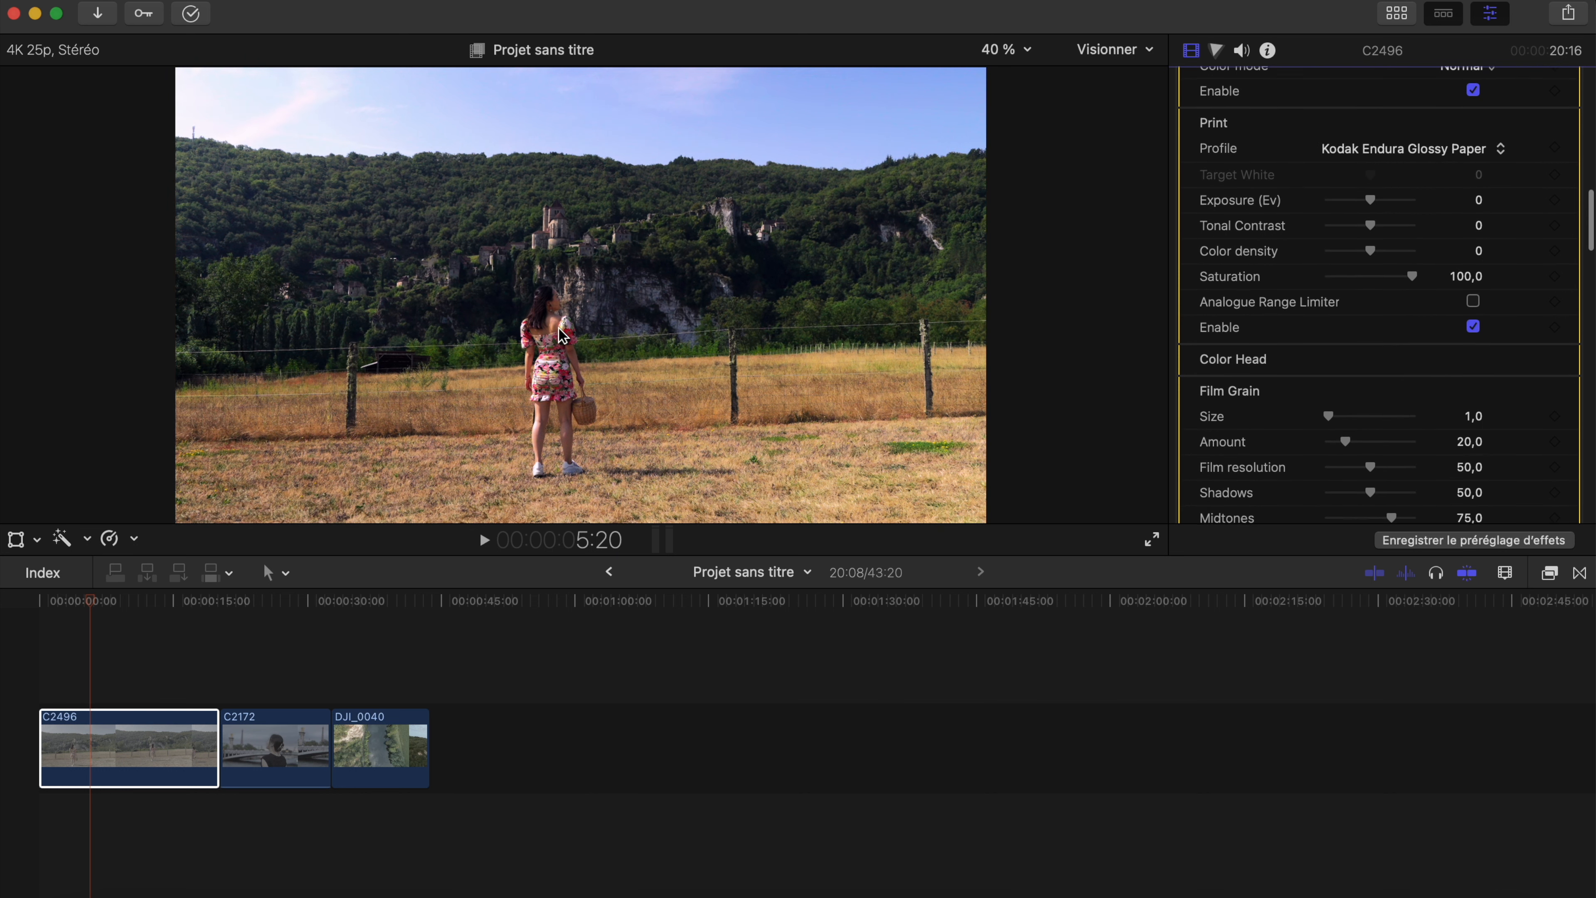
left_click_drag(1375, 199, 1377, 198)
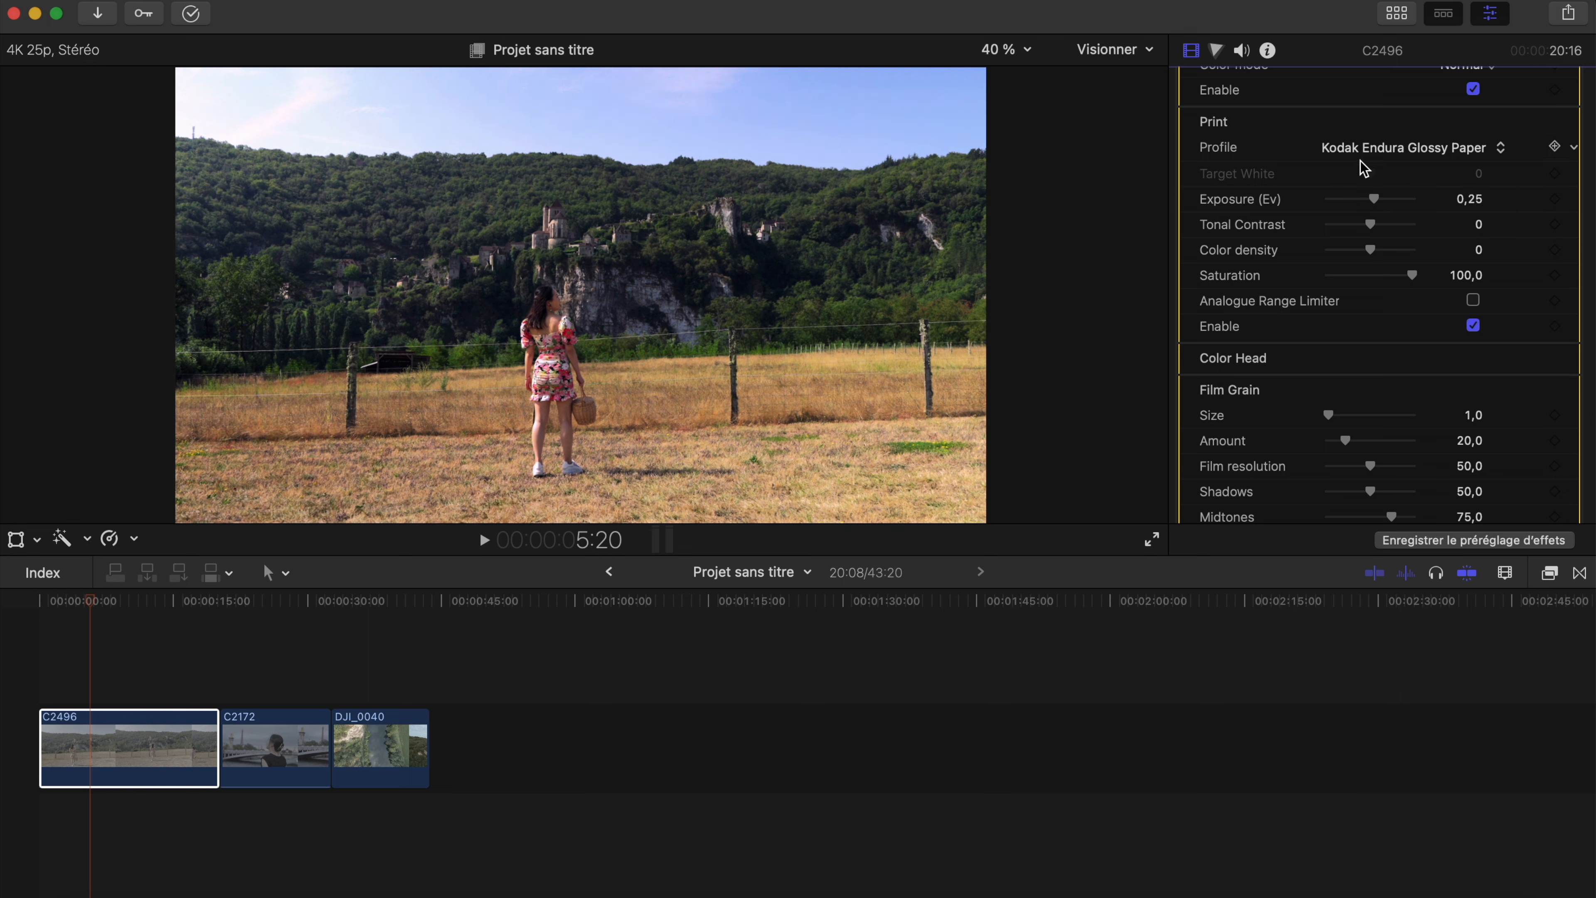
Step: Enable Film Grain with film type Positive and an Amount of 5,0
scroll(1318, 255, "down", 4)
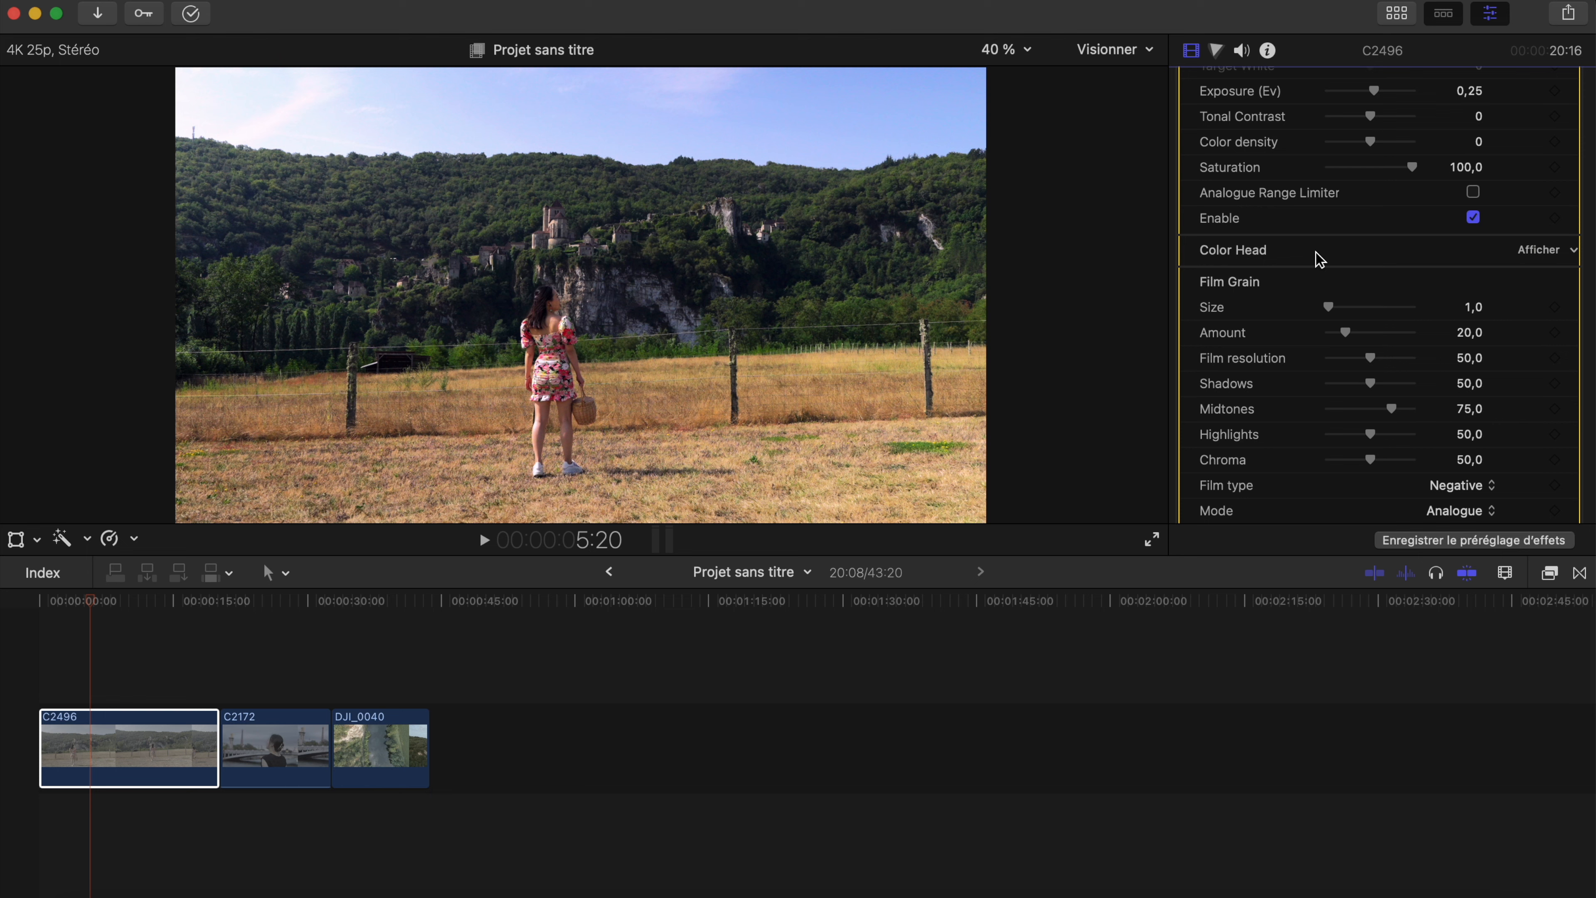
scroll(1388, 250, "down", 3)
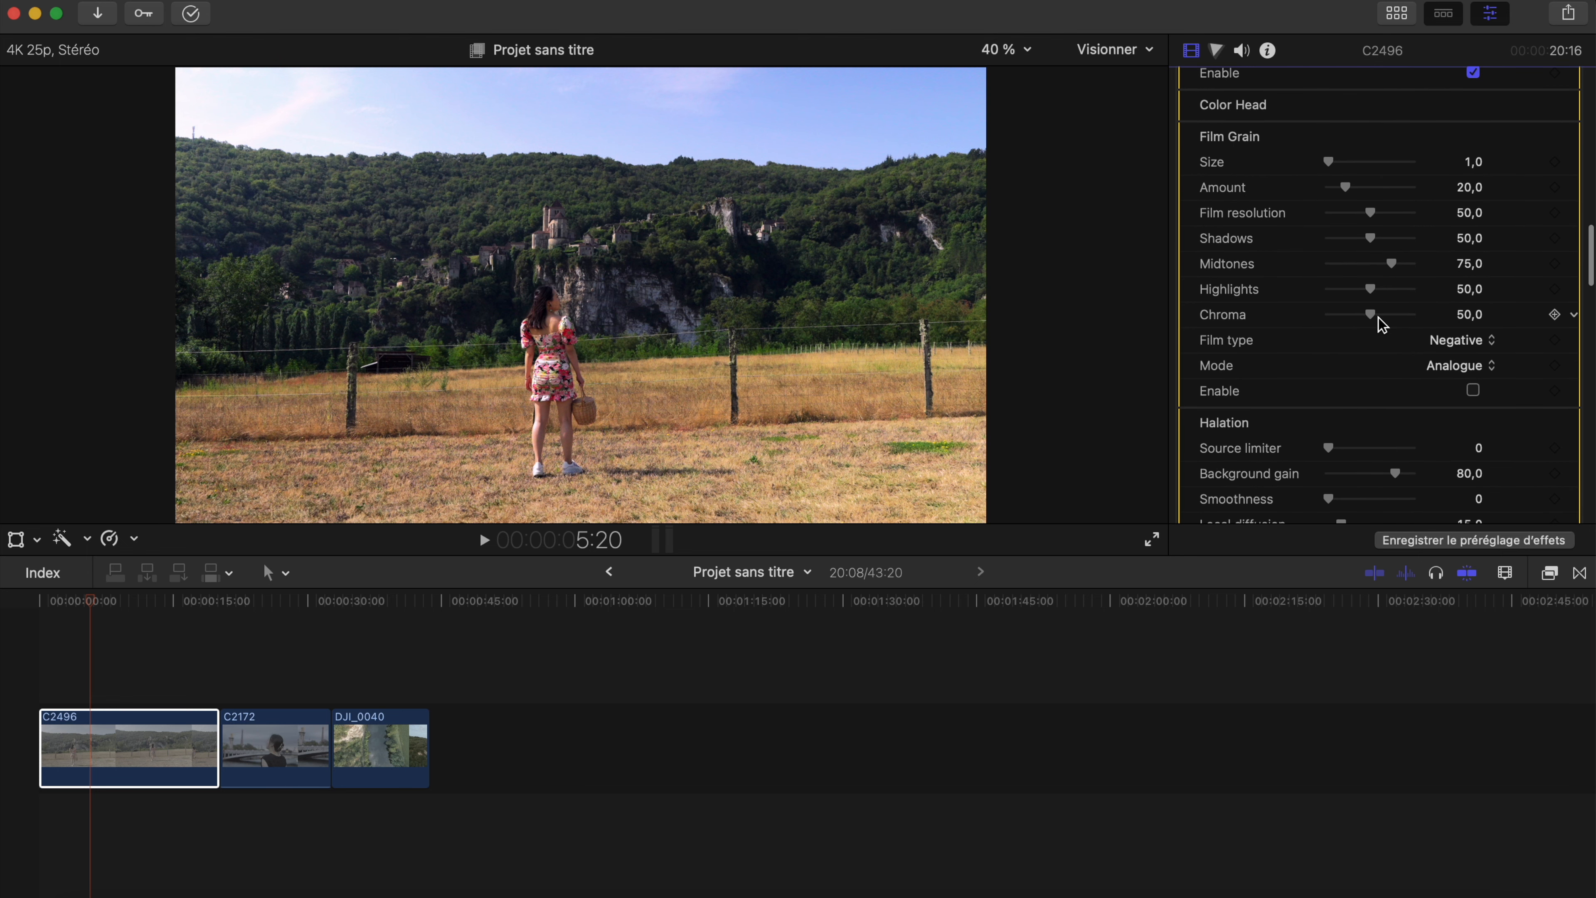
left_click(1475, 393)
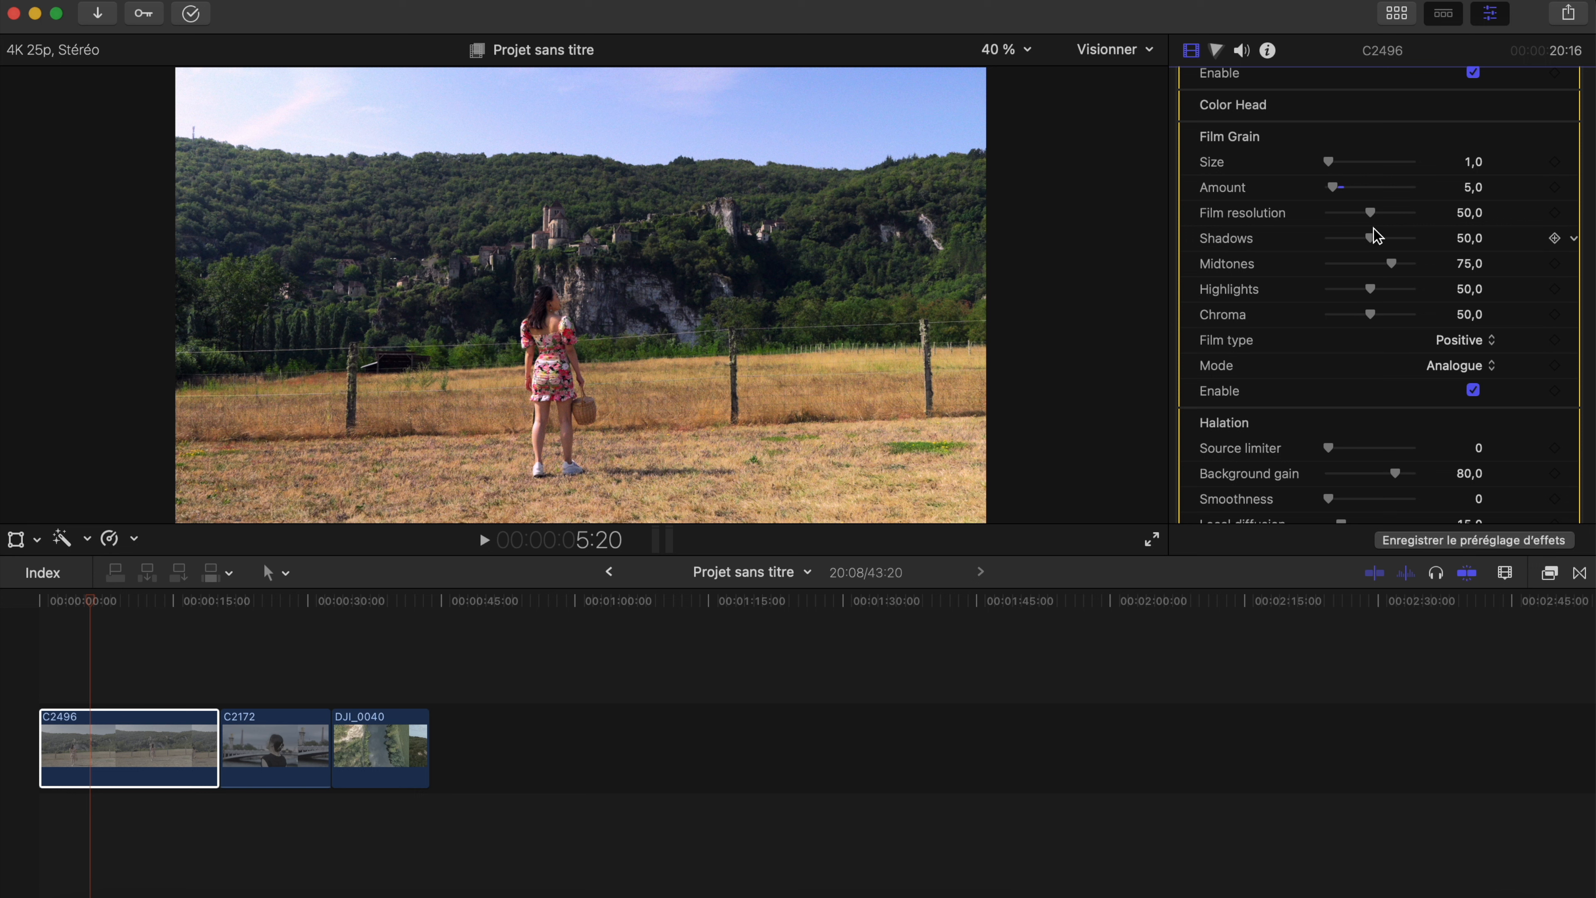
Step: Enable Halation and preview its mask with Amplify and Impact both at 100,0
scroll(1300, 429, "down", 5)
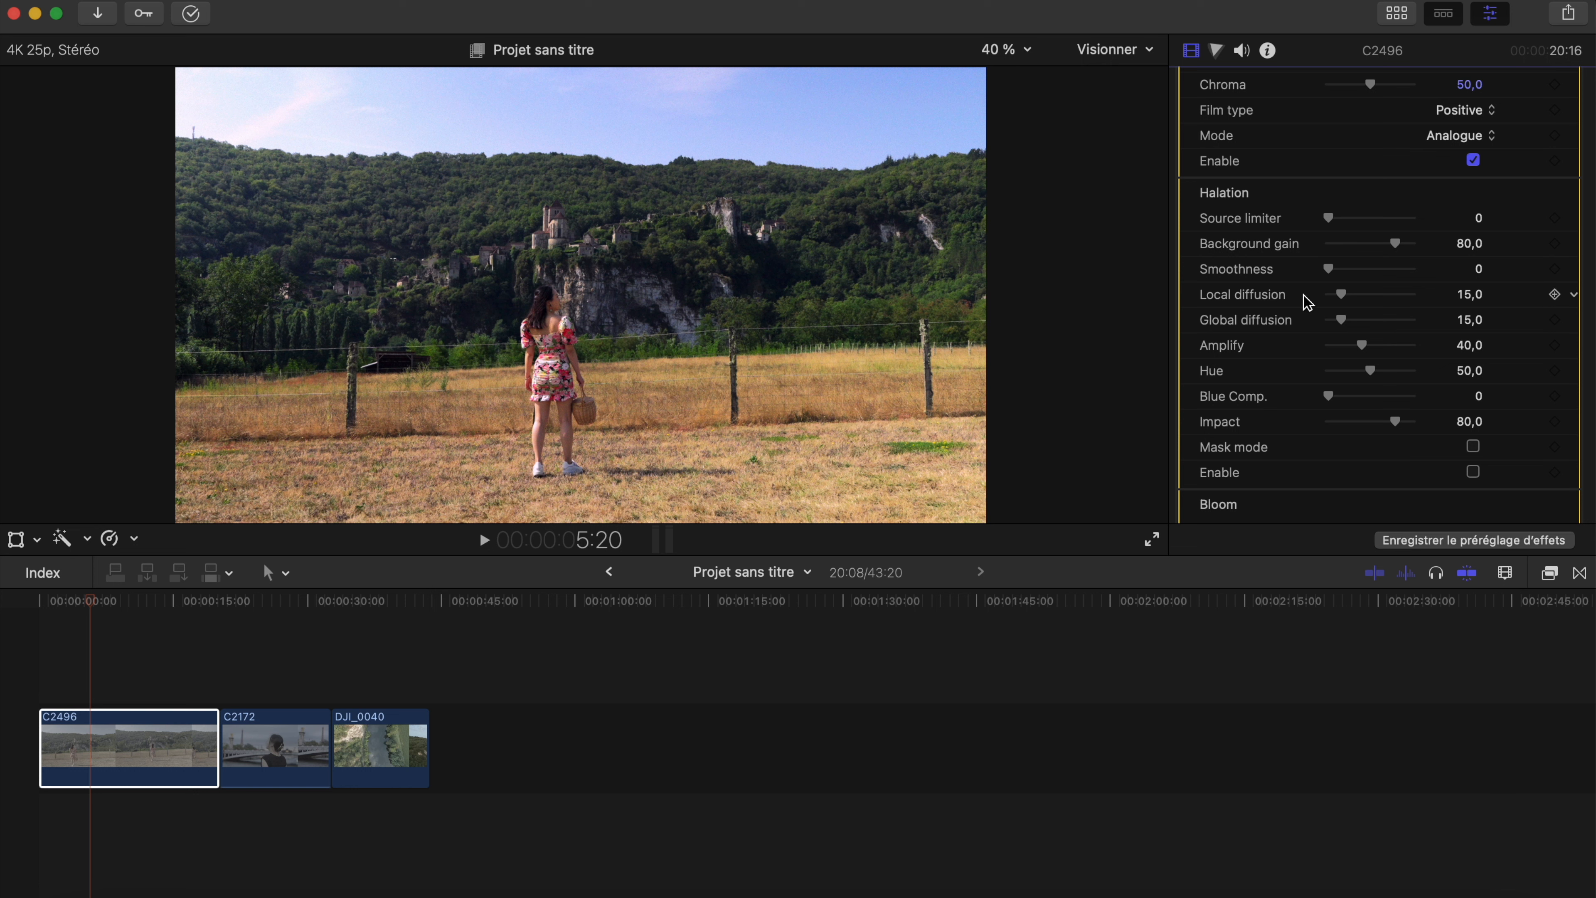
left_click(1474, 472)
left_click(1473, 447)
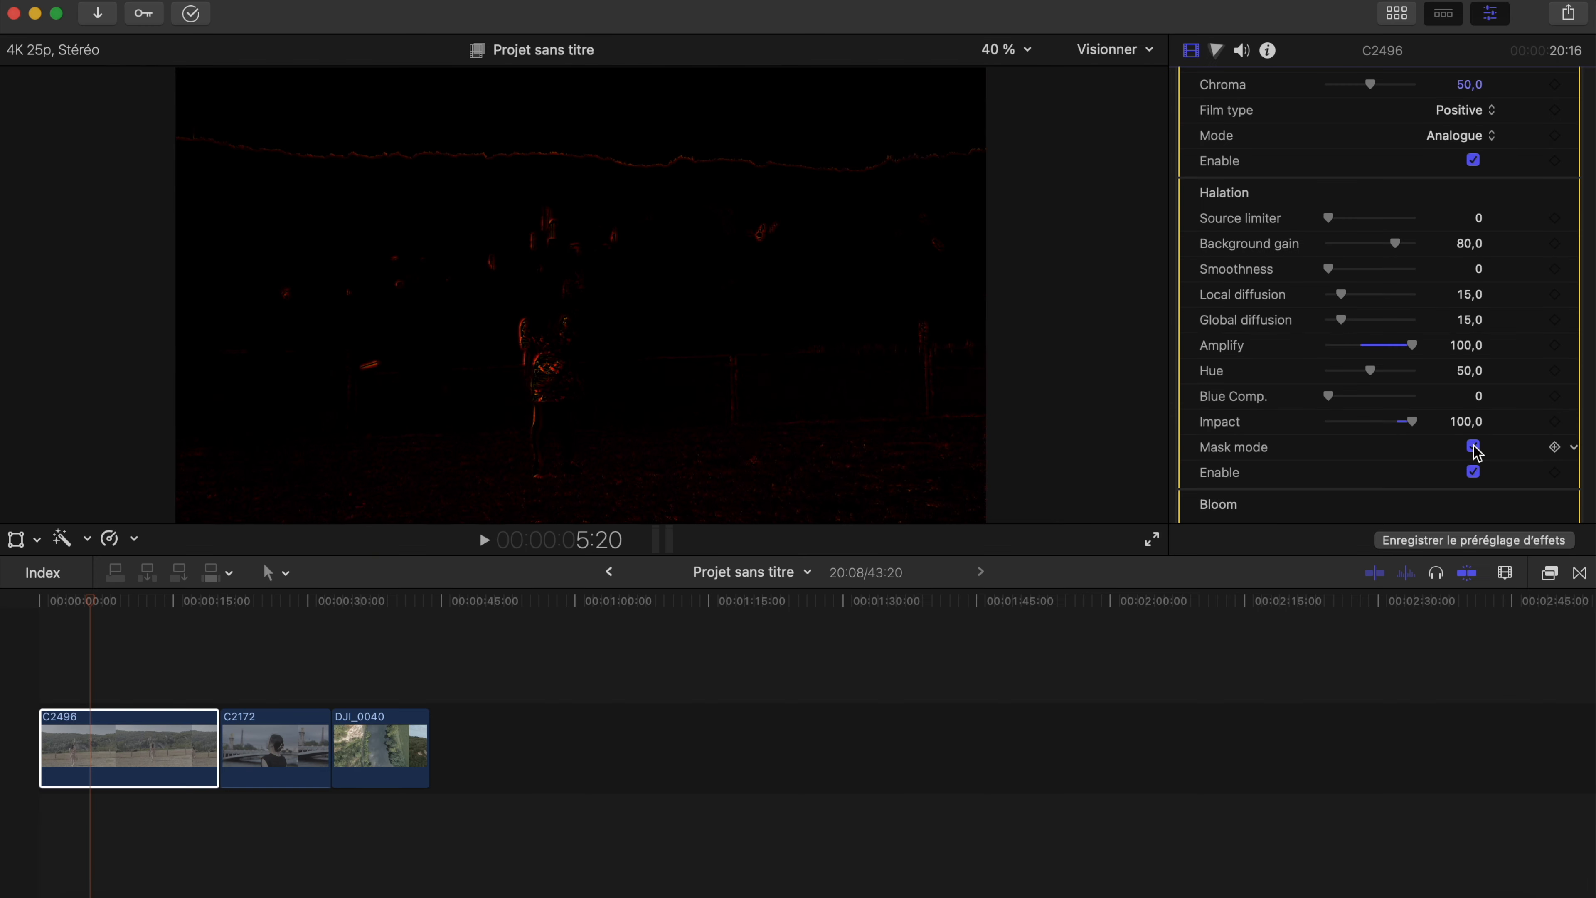
left_click(1477, 451)
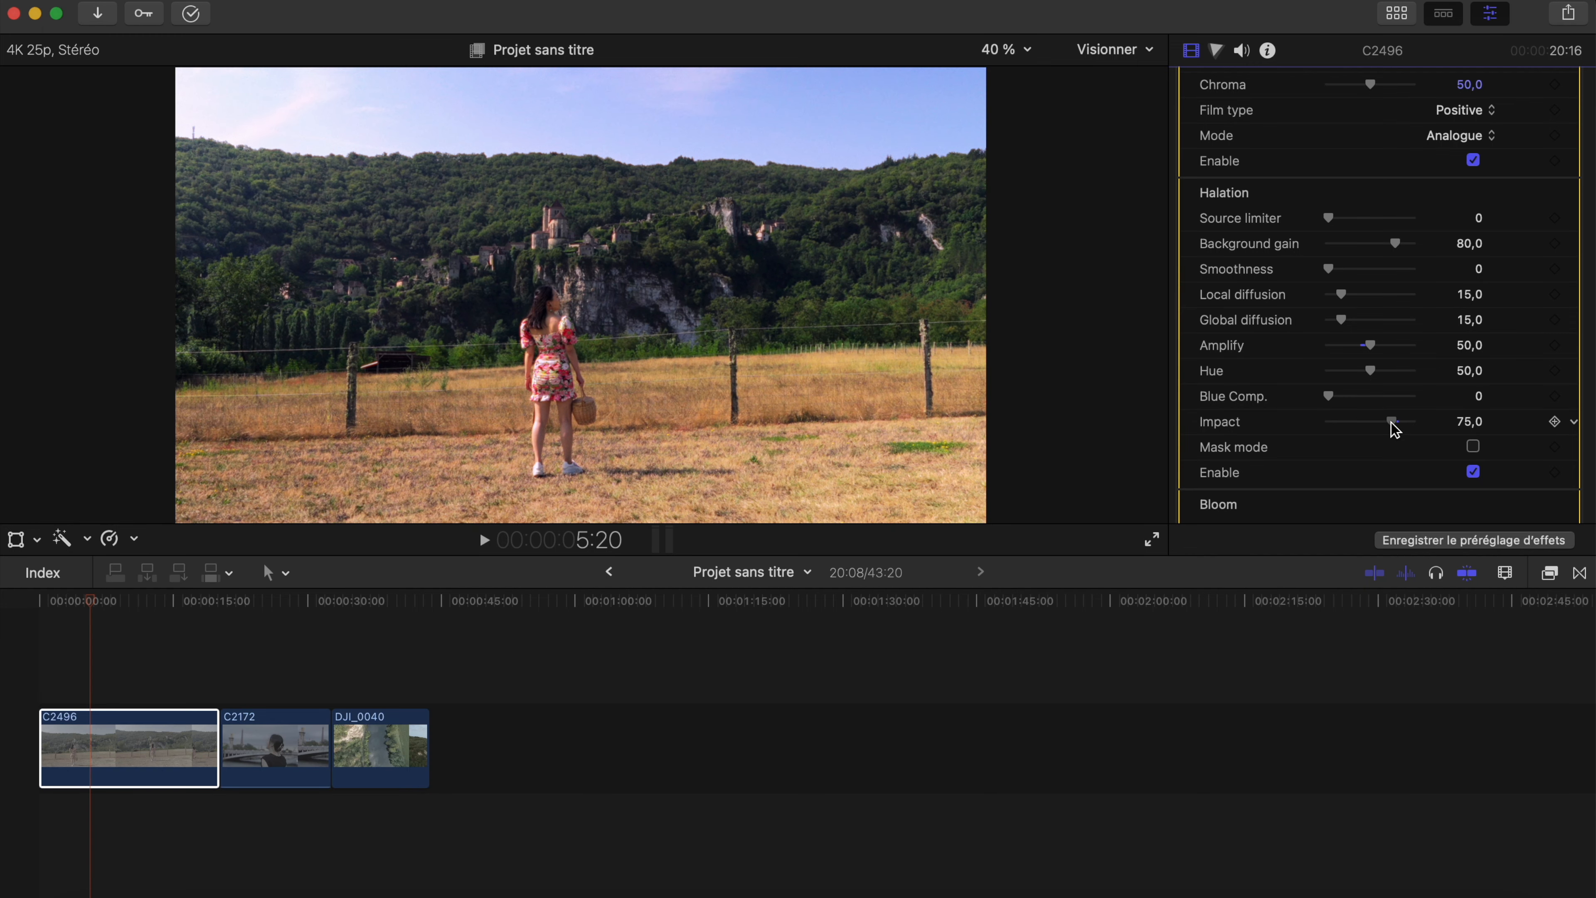
Step: Set the Halation Amplify to 62,0 and Impact to 44,0 using the mask view, and compare the clip with Halation off and on
left_click_drag(1390, 421, 1372, 421)
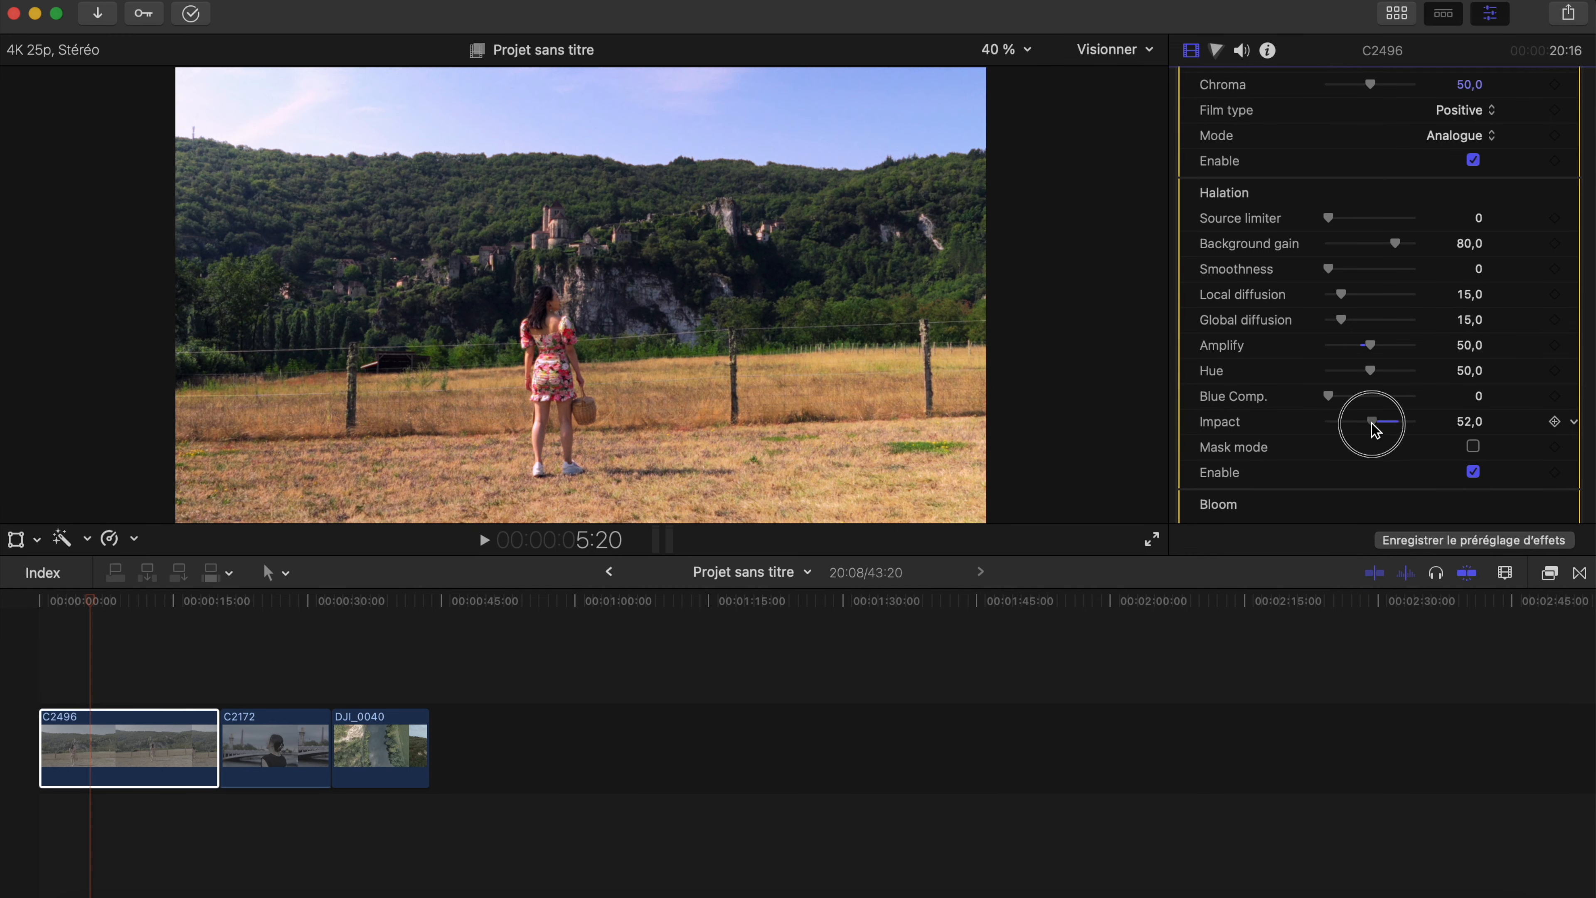
left_click(1474, 448)
left_click_drag(1375, 421, 1368, 422)
left_click_drag(1371, 346, 1381, 347)
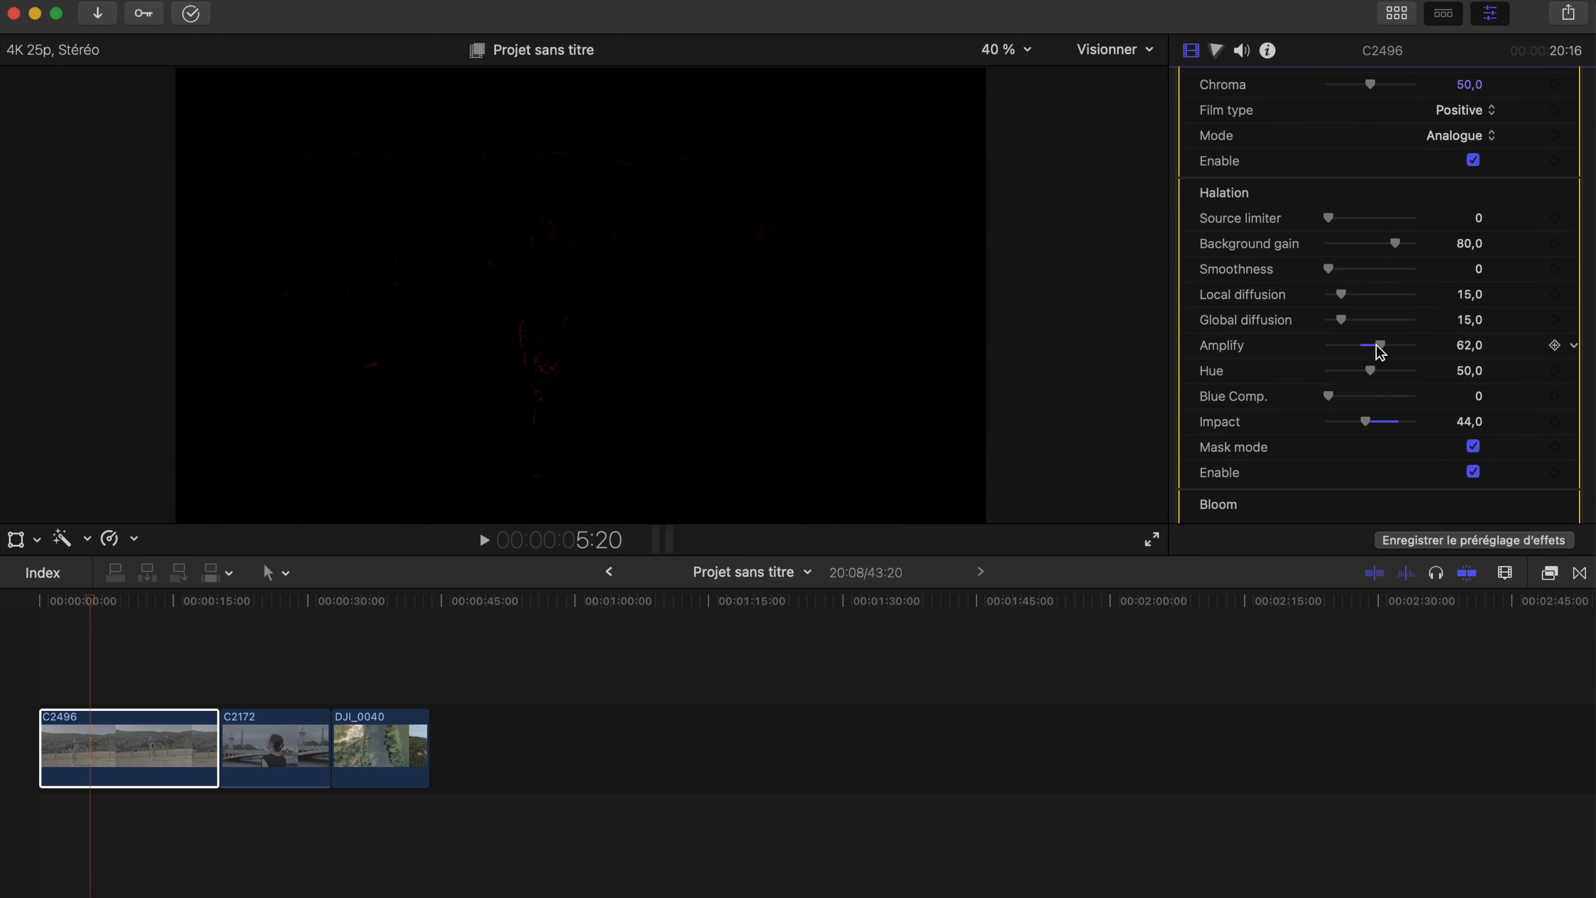
left_click(1474, 447)
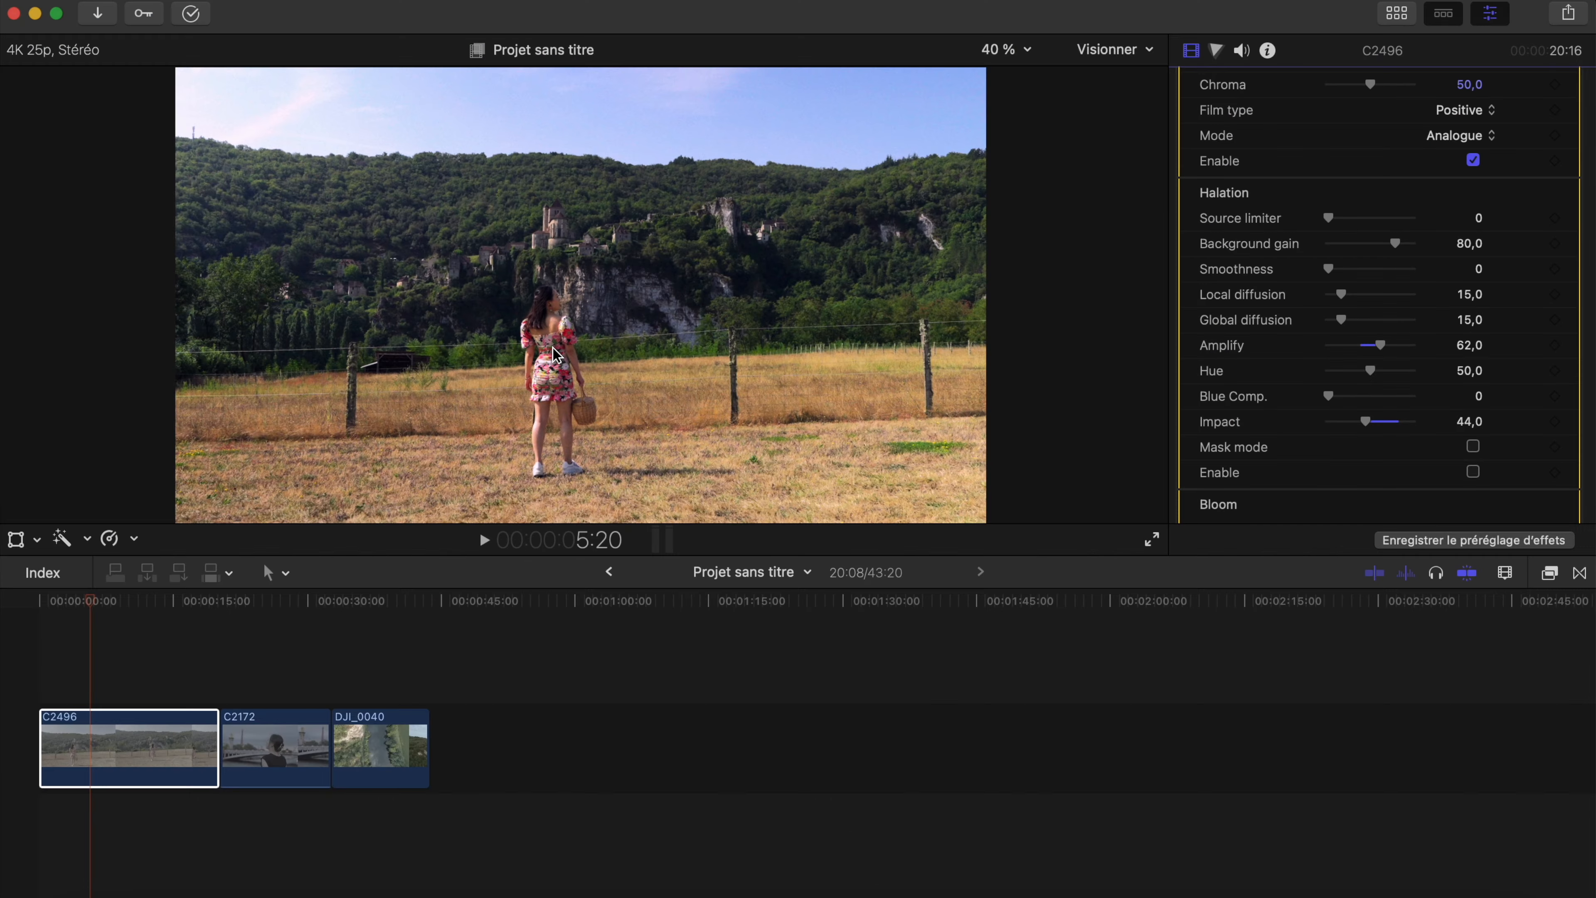
left_click(1473, 473)
Step: Enable Bloom with Amplify at 65,0 and Impact at 30,0, and compare the clip with Bloom off and on
scroll(1392, 432, "down", 3)
scroll(1392, 431, "down", 3)
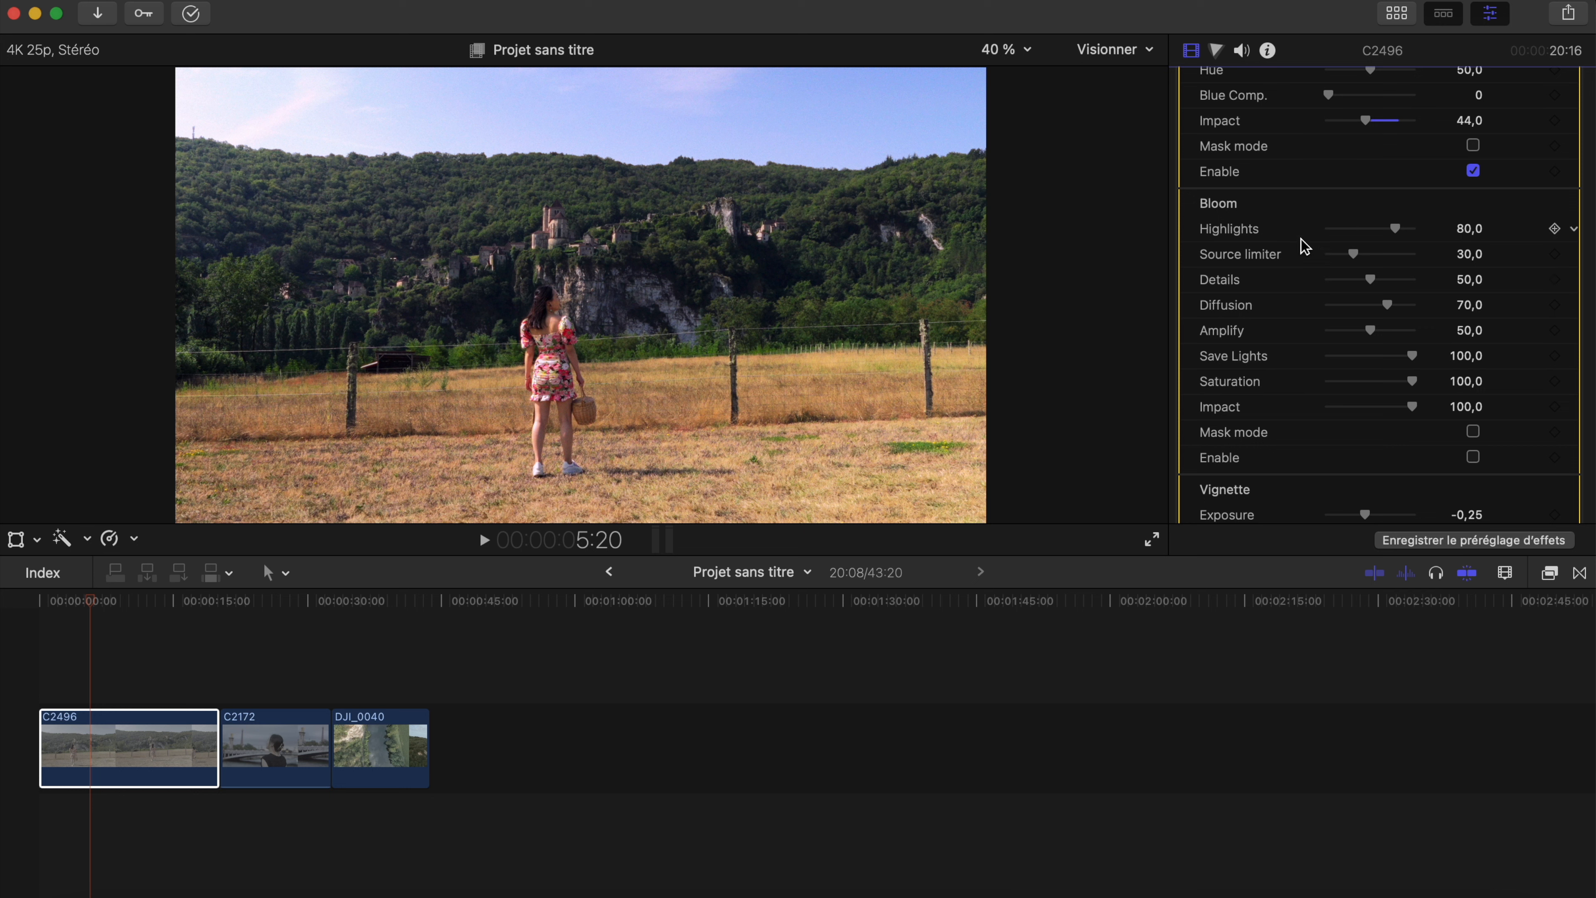
left_click(1473, 457)
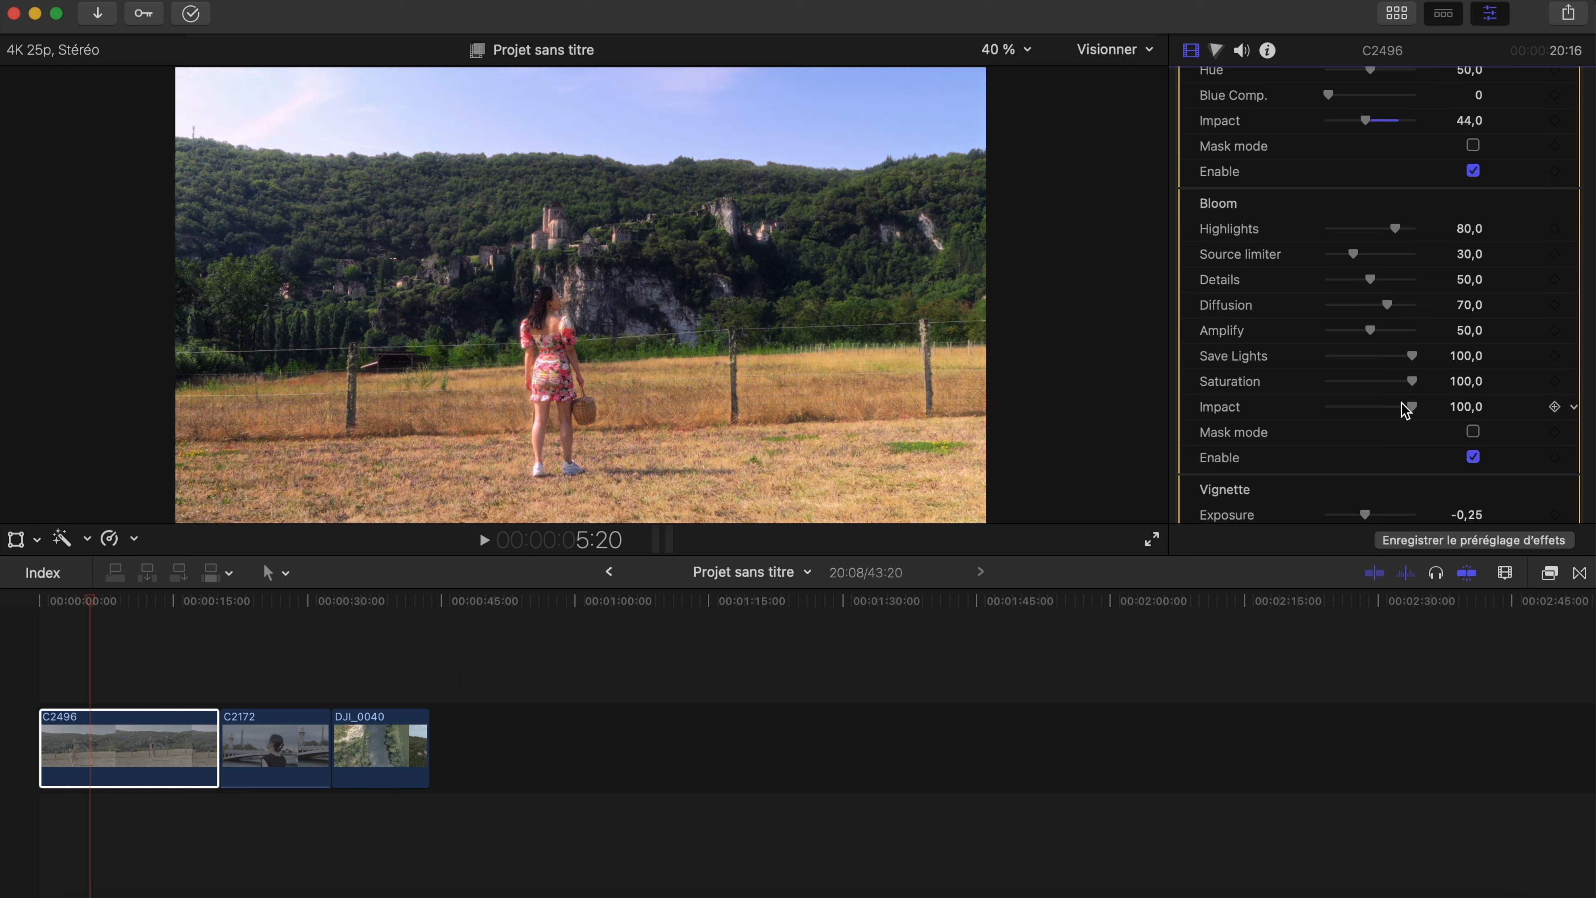
left_click_drag(1370, 408, 1366, 407)
left_click_drag(1371, 330, 1383, 332)
left_click_drag(1356, 414, 1356, 416)
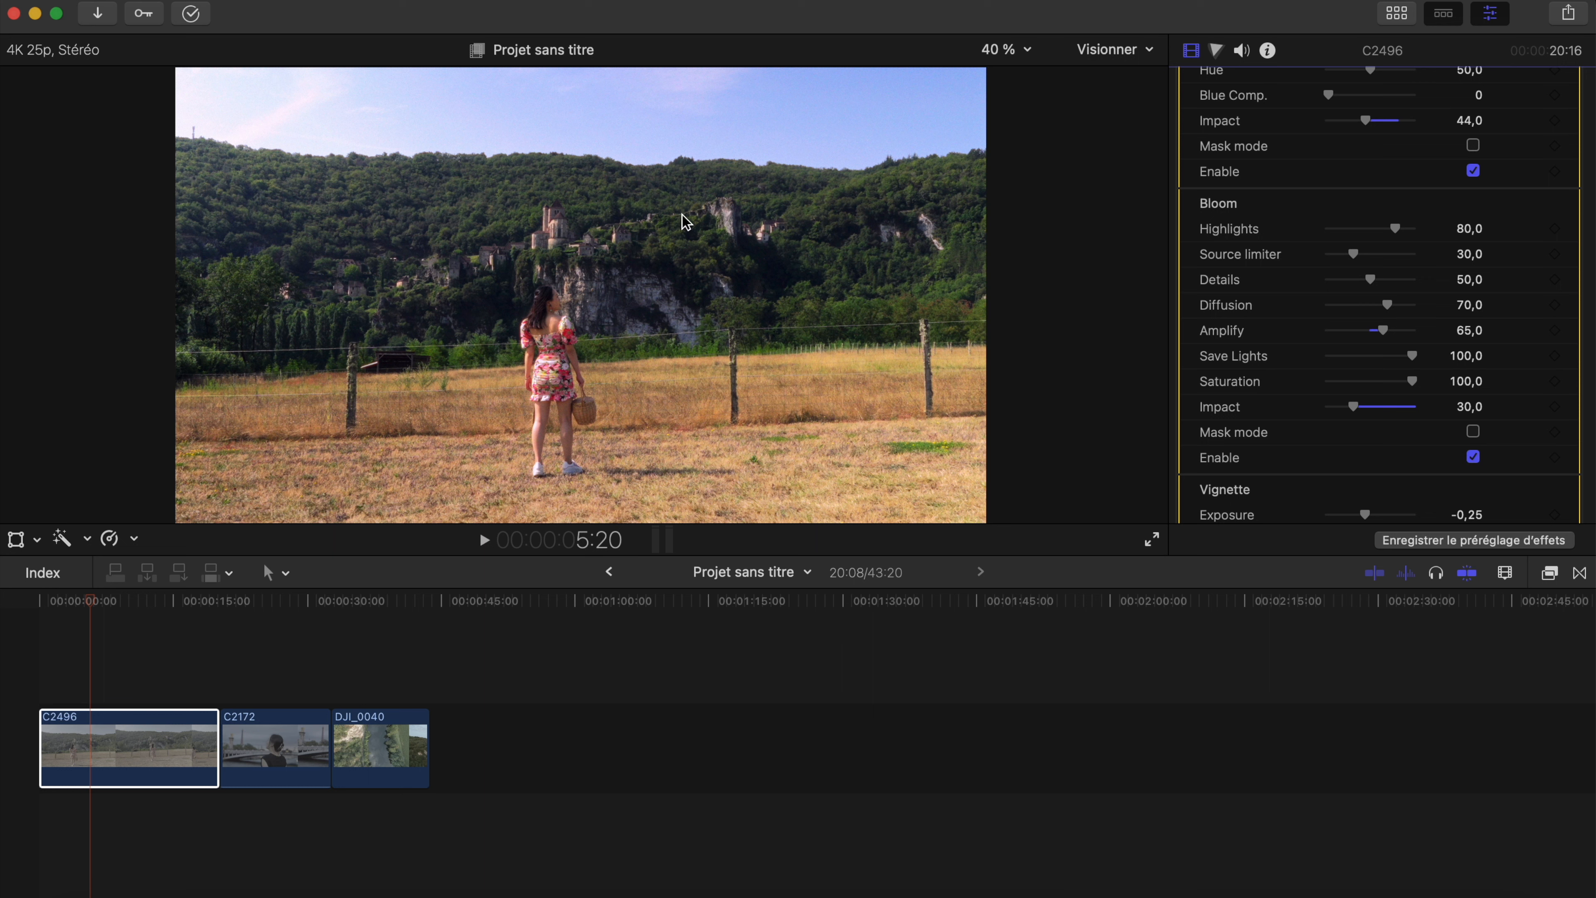
left_click(1478, 465)
left_click(1475, 459)
Step: Enable the Vignette and set its Feather to 13,0, Exposure to -0,85 and Size to 65,0
scroll(1344, 310, "down", 10)
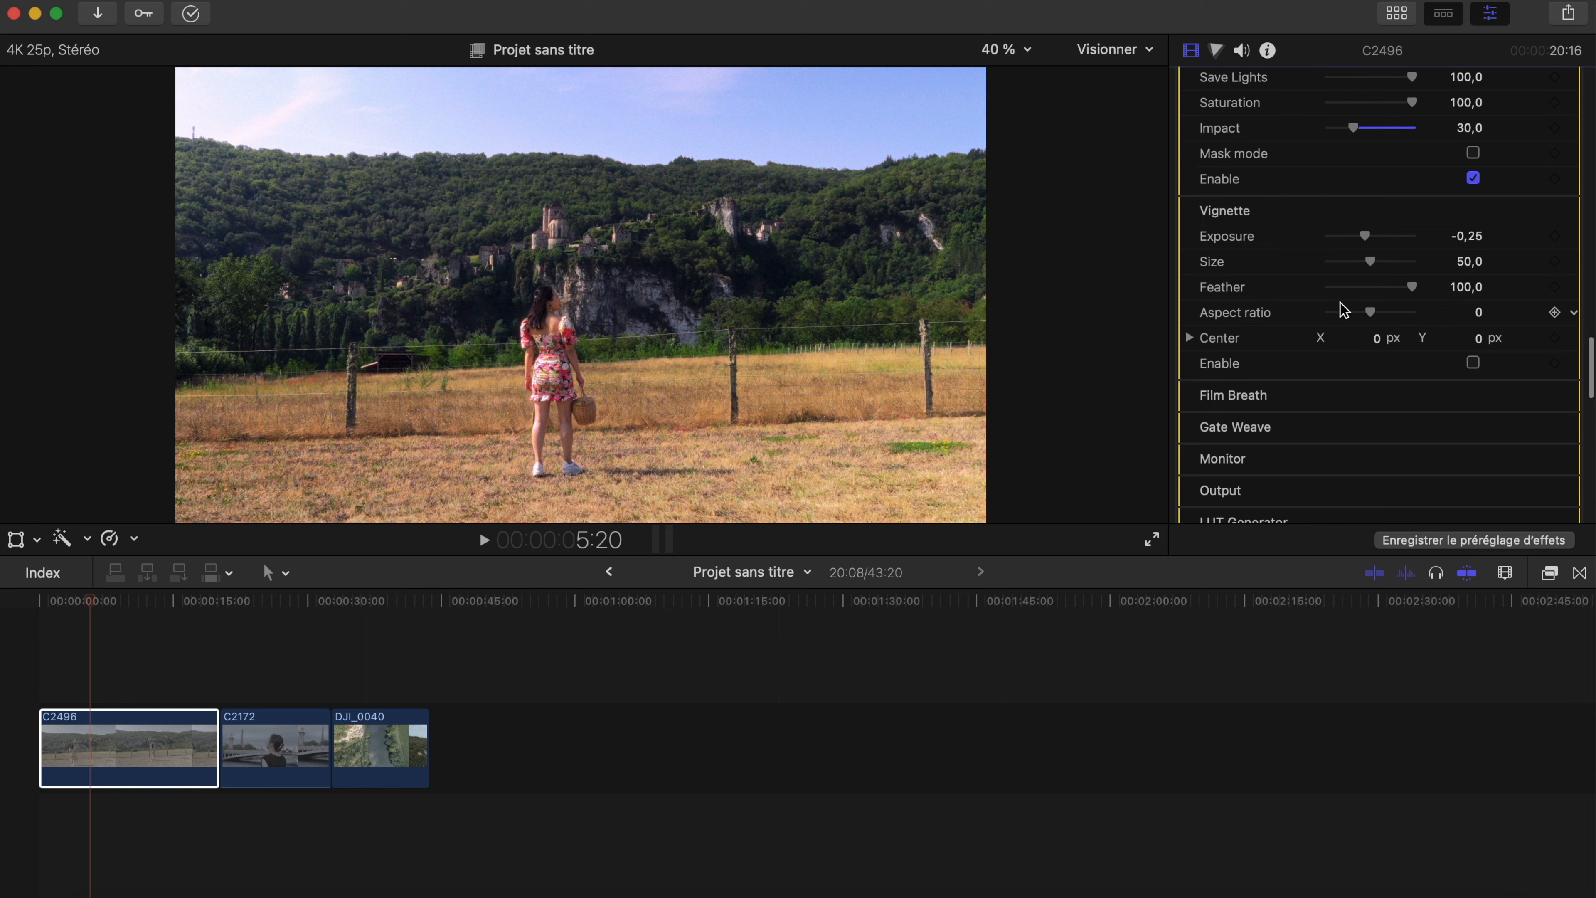
scroll(1343, 310, "up", 3)
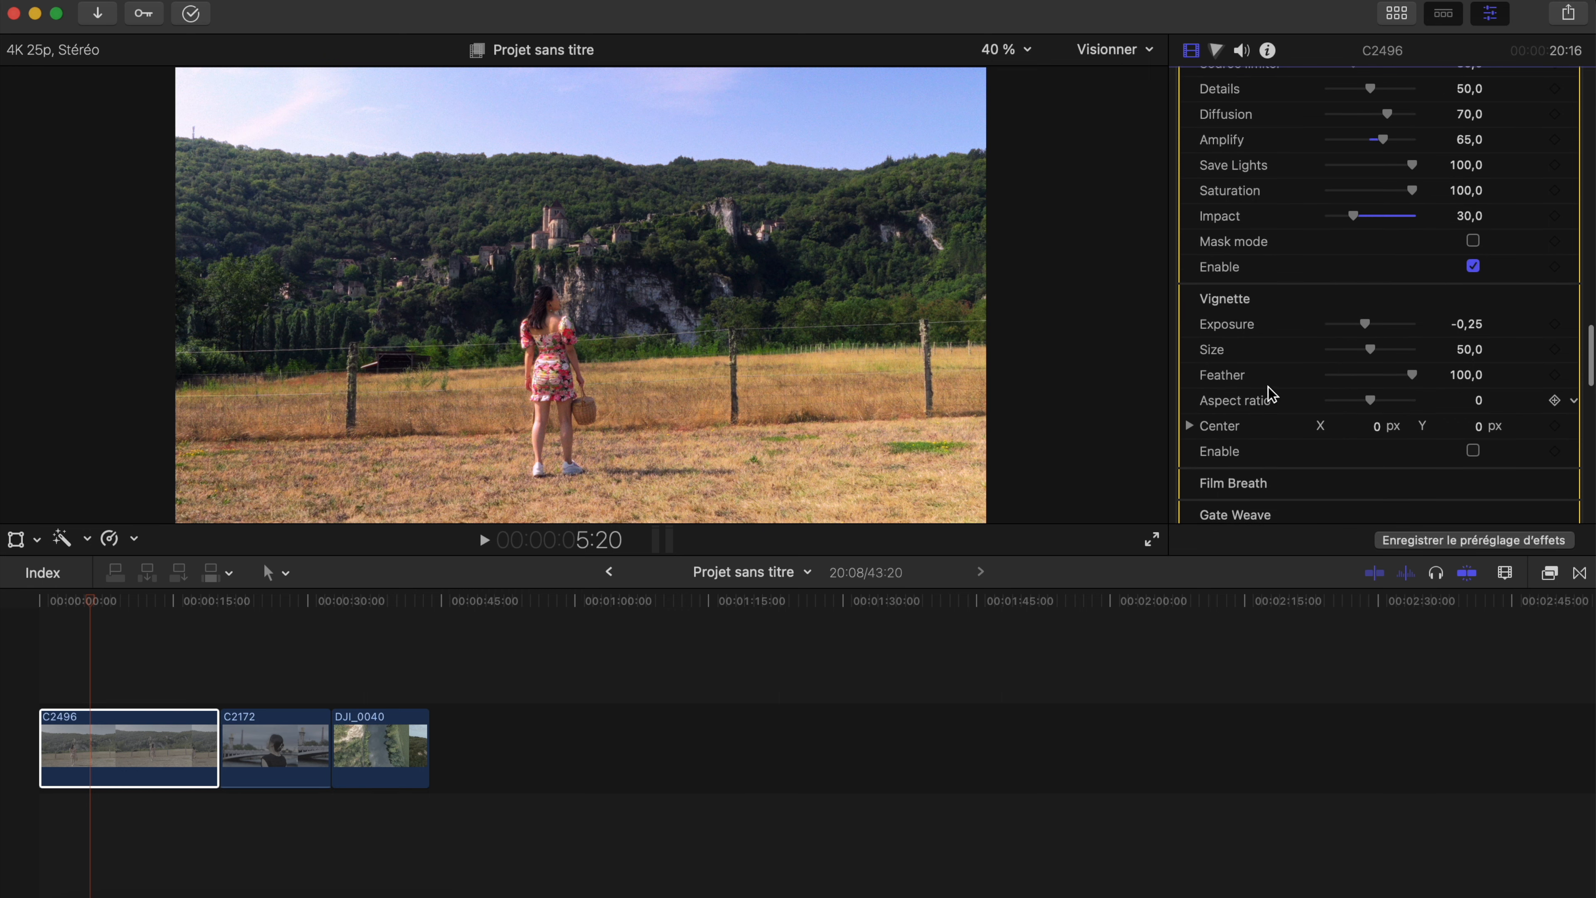
left_click_drag(1413, 377, 1339, 376)
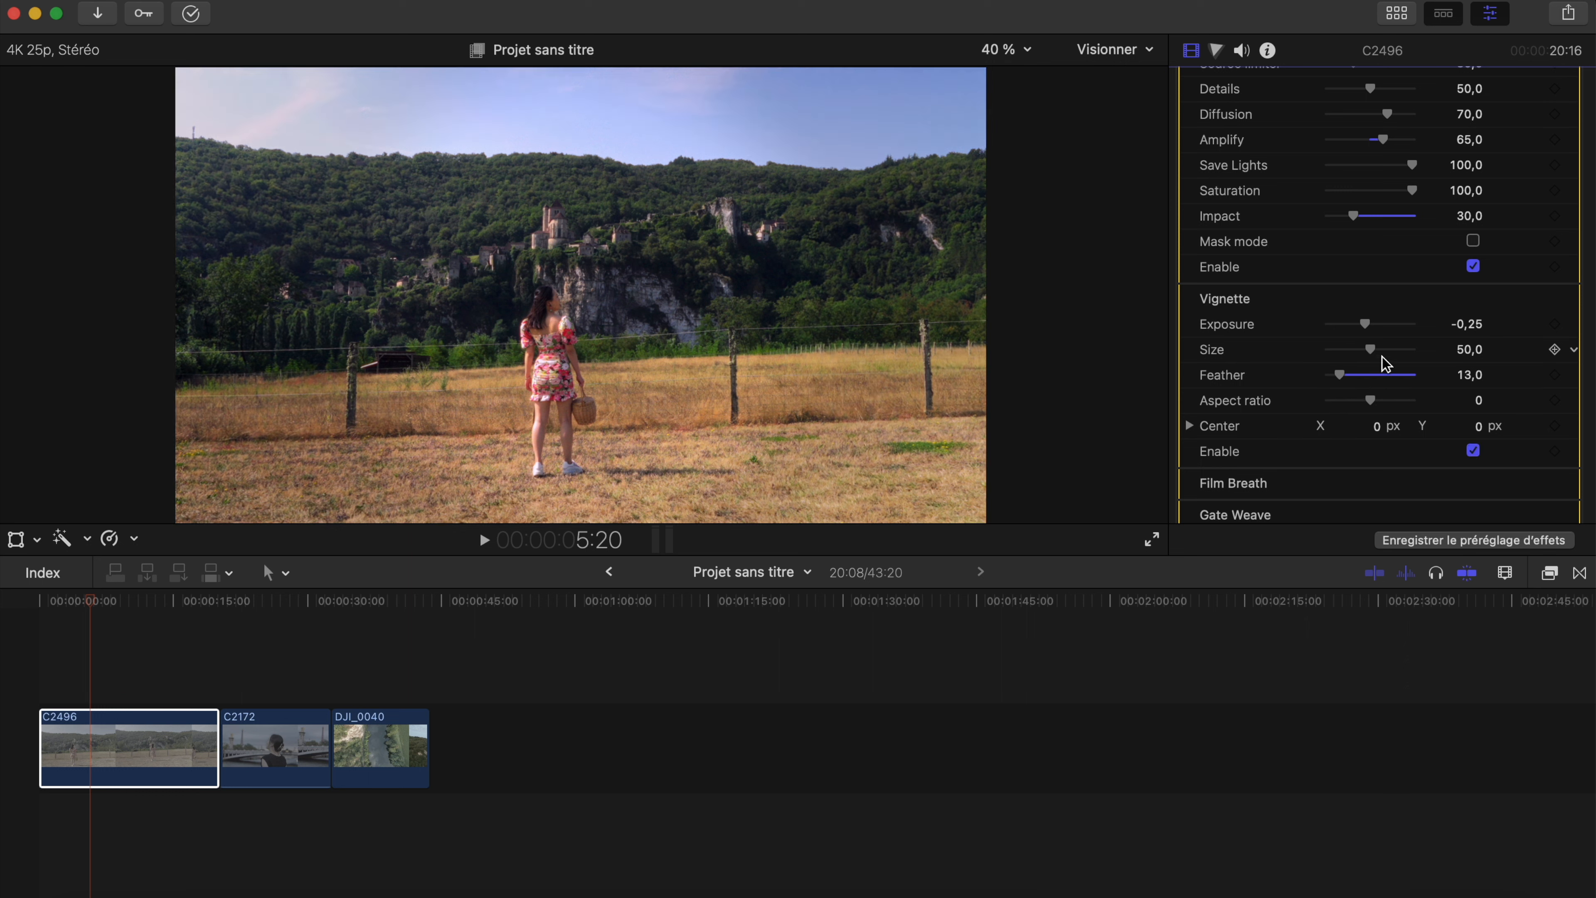
left_click_drag(1365, 325, 1349, 328)
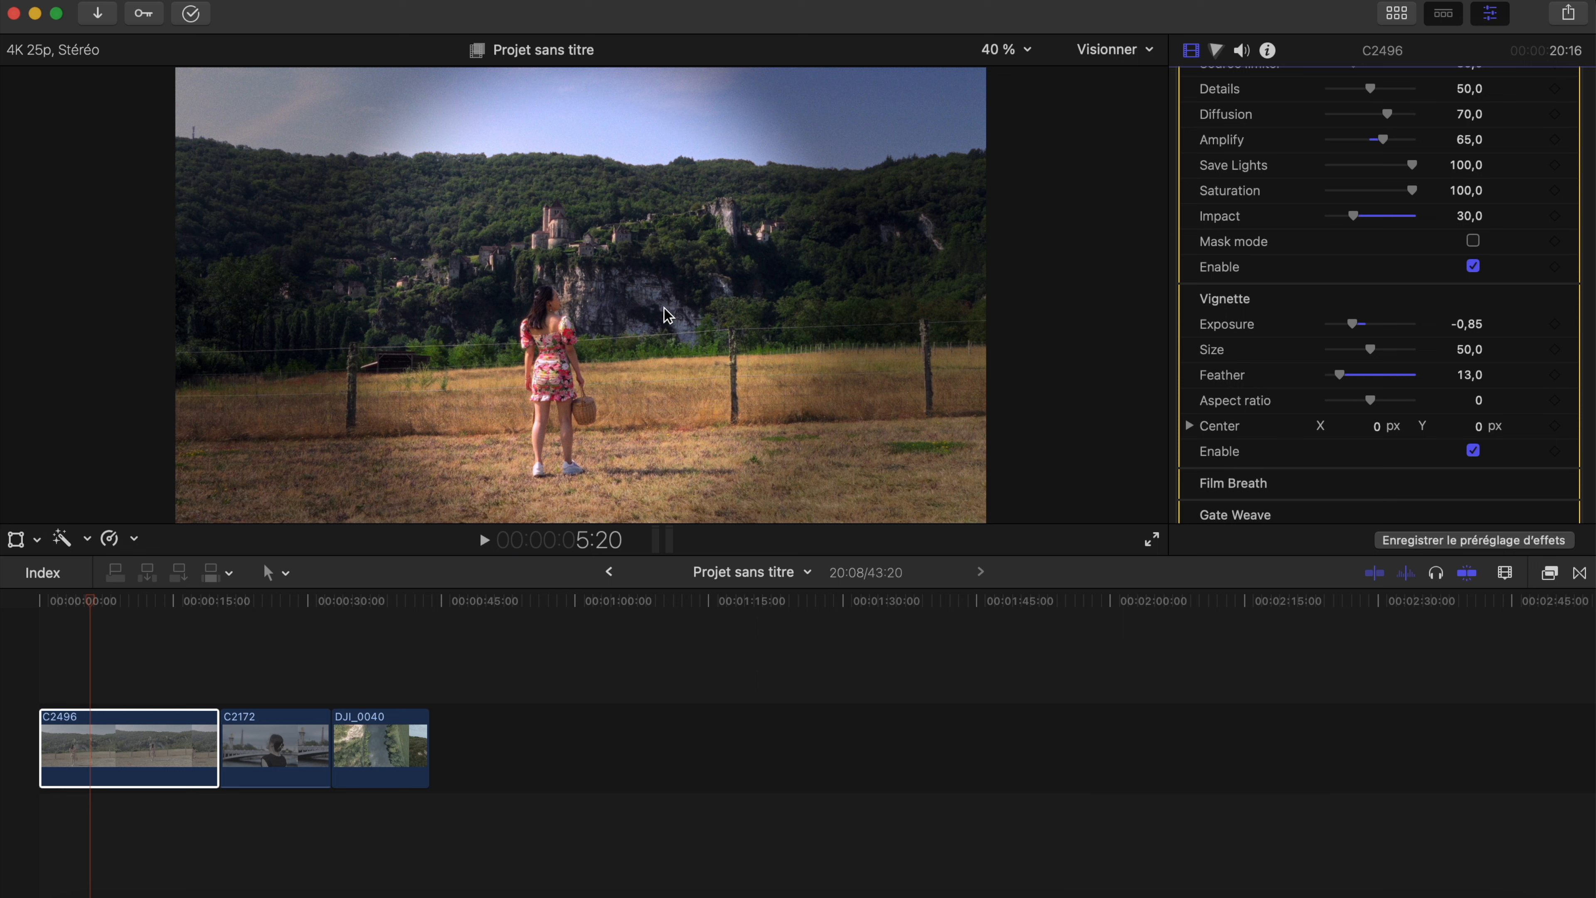
mouse_move(1371, 353)
left_mouse_down()
mouse_move(1393, 366)
mouse_move(1383, 357)
left_mouse_up()
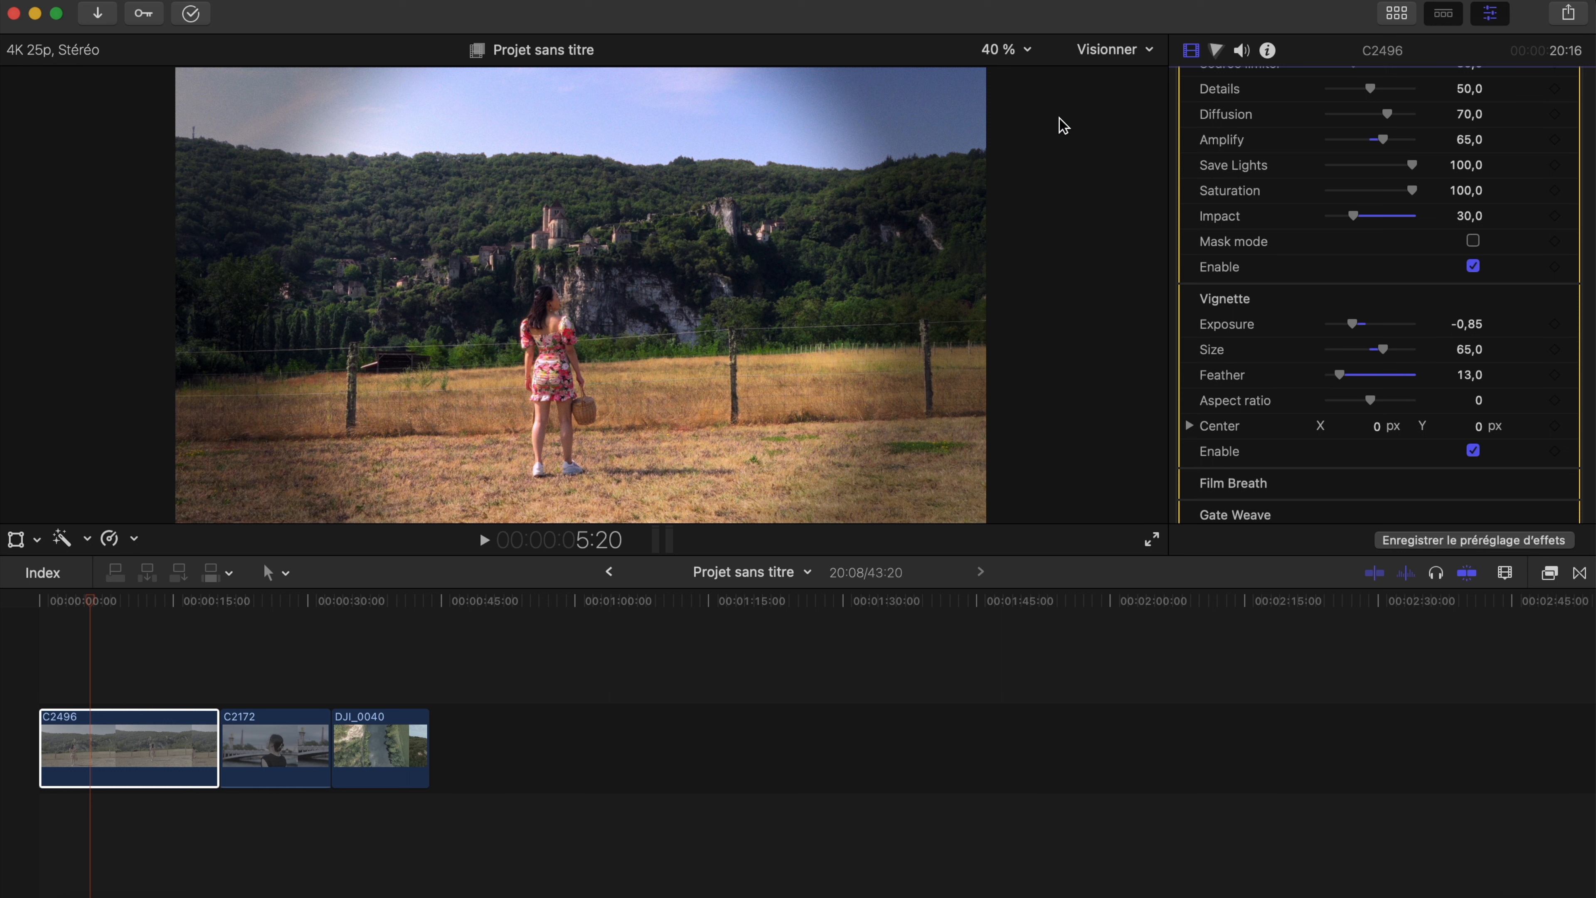
Step: Soften the Vignette with Feather at 87,0 and Exposure at -0,89, comparing the clip with the vignette off and on
left_click(1401, 375)
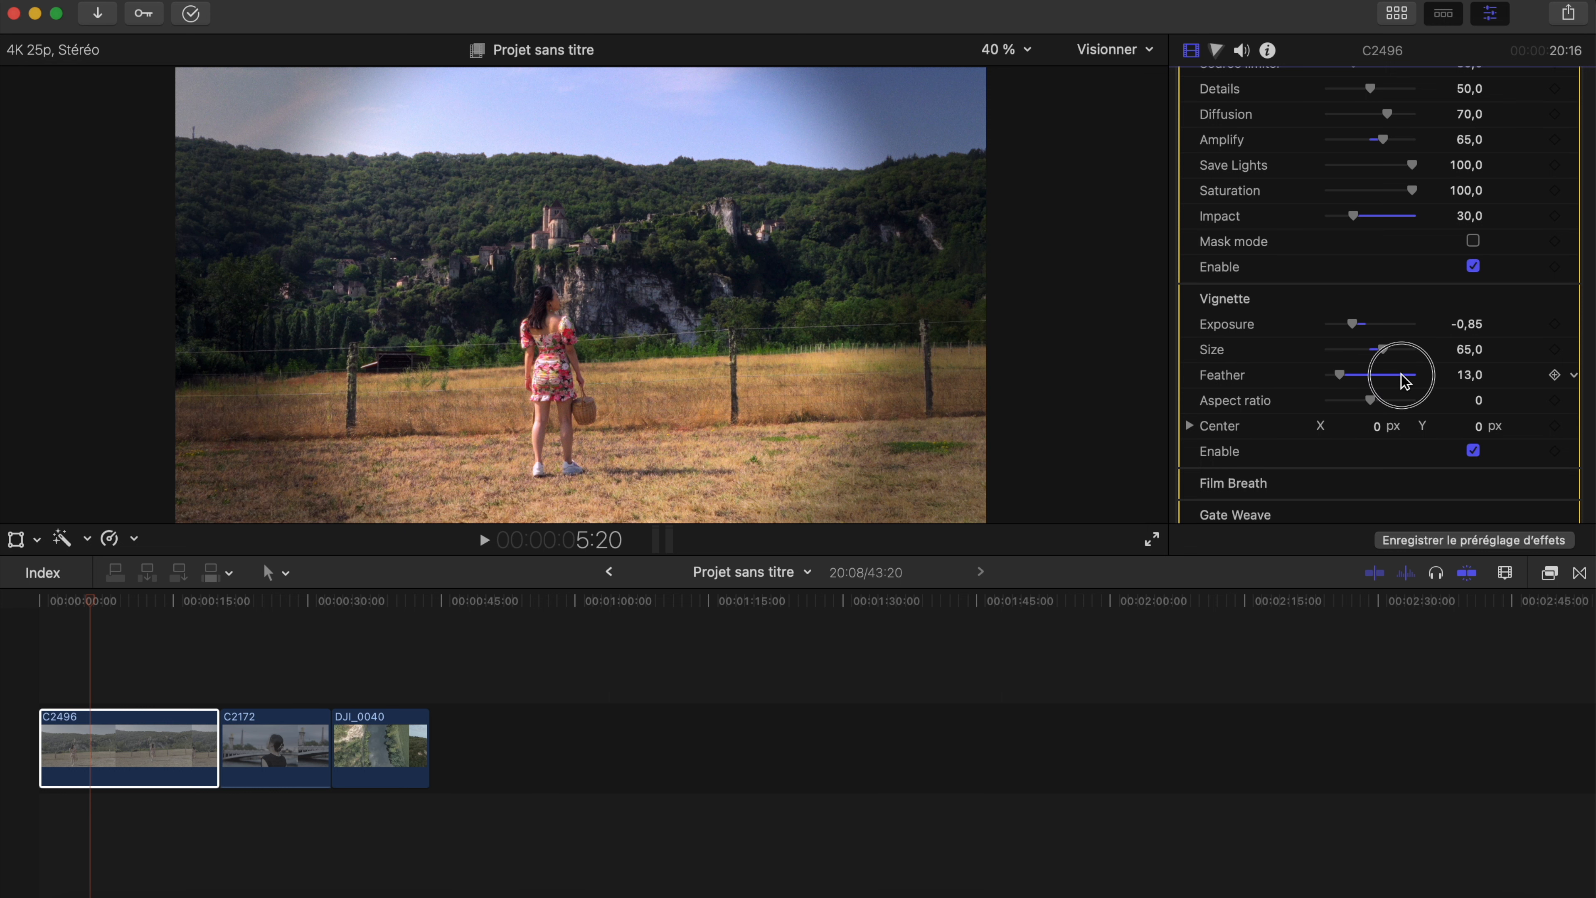
left_click_drag(1350, 325, 1337, 326)
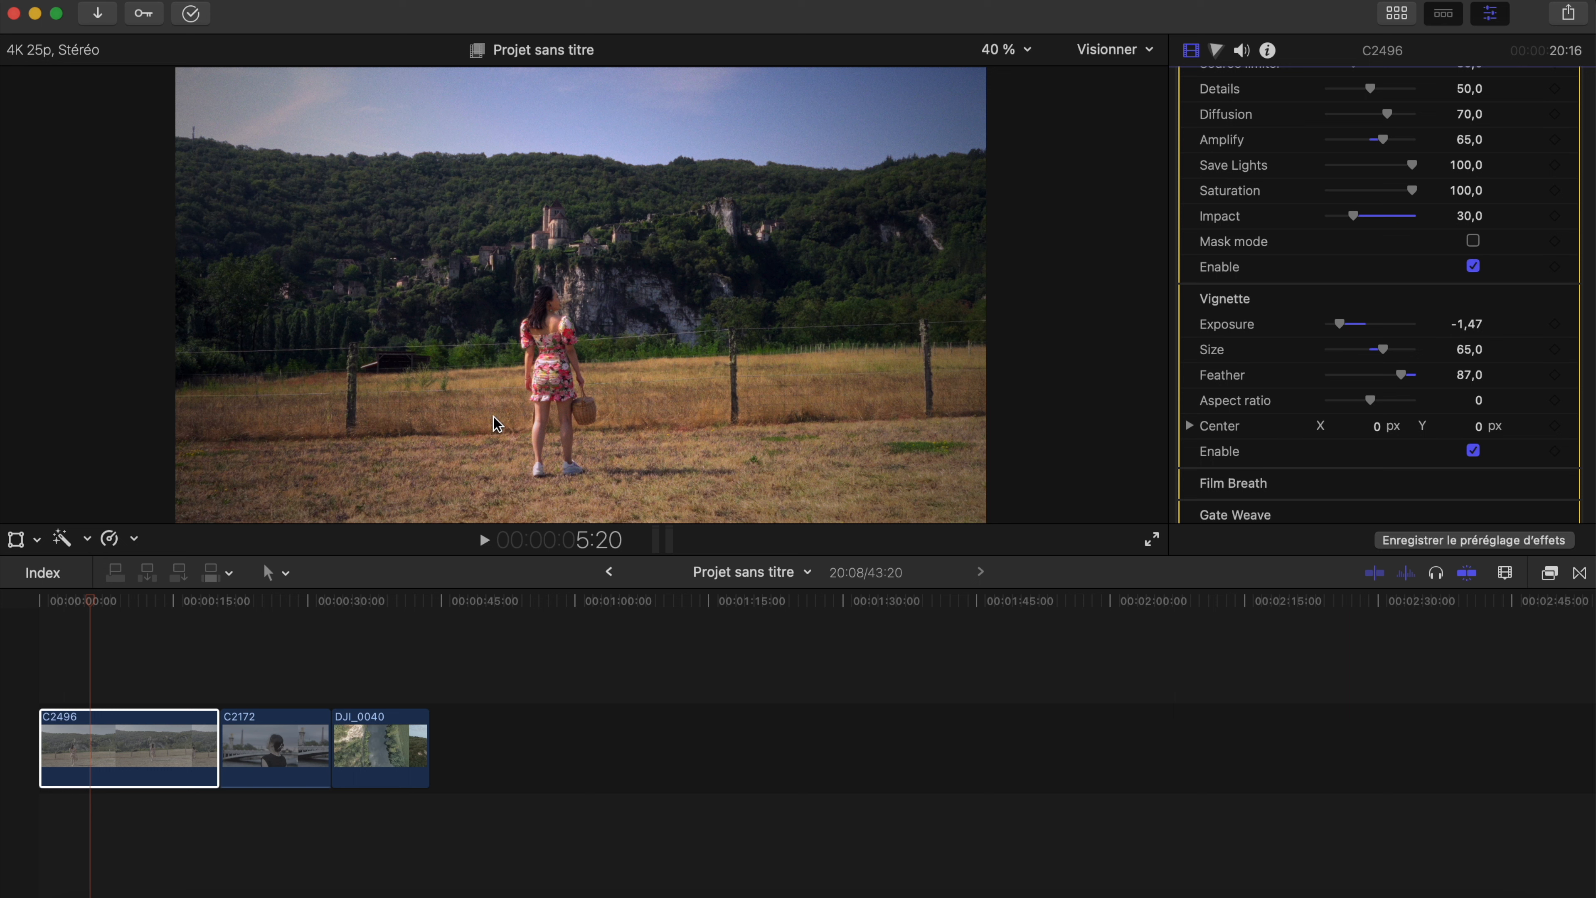
left_click(1473, 451)
left_click(1474, 451)
left_click_drag(1359, 331, 1353, 328)
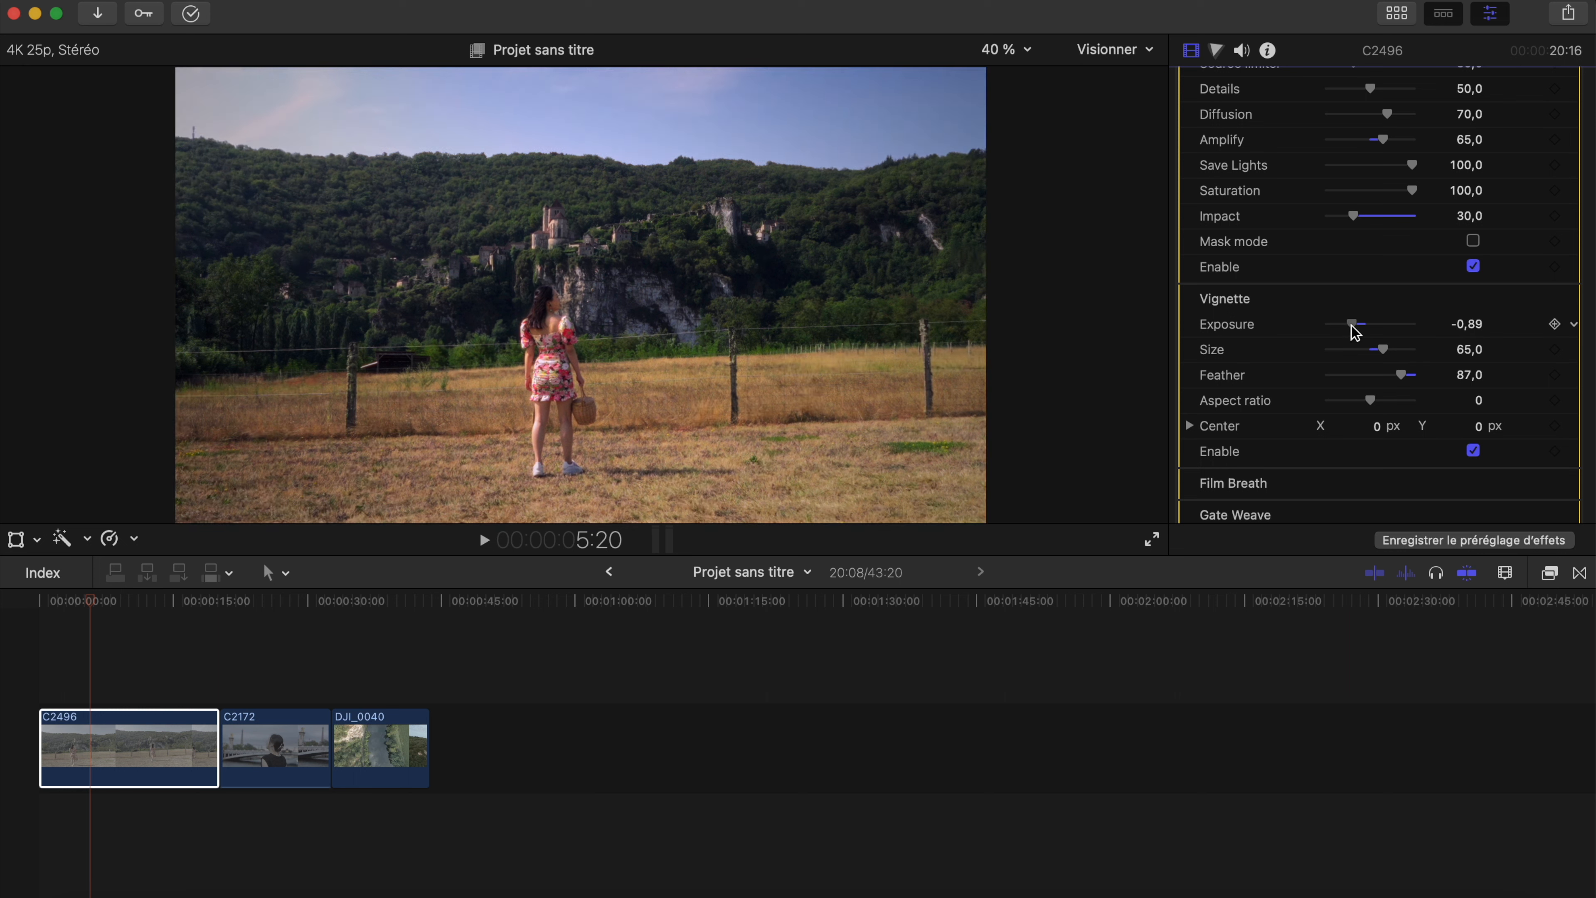
scroll(1439, 352, "down", 3)
scroll(1438, 349, "up", 12)
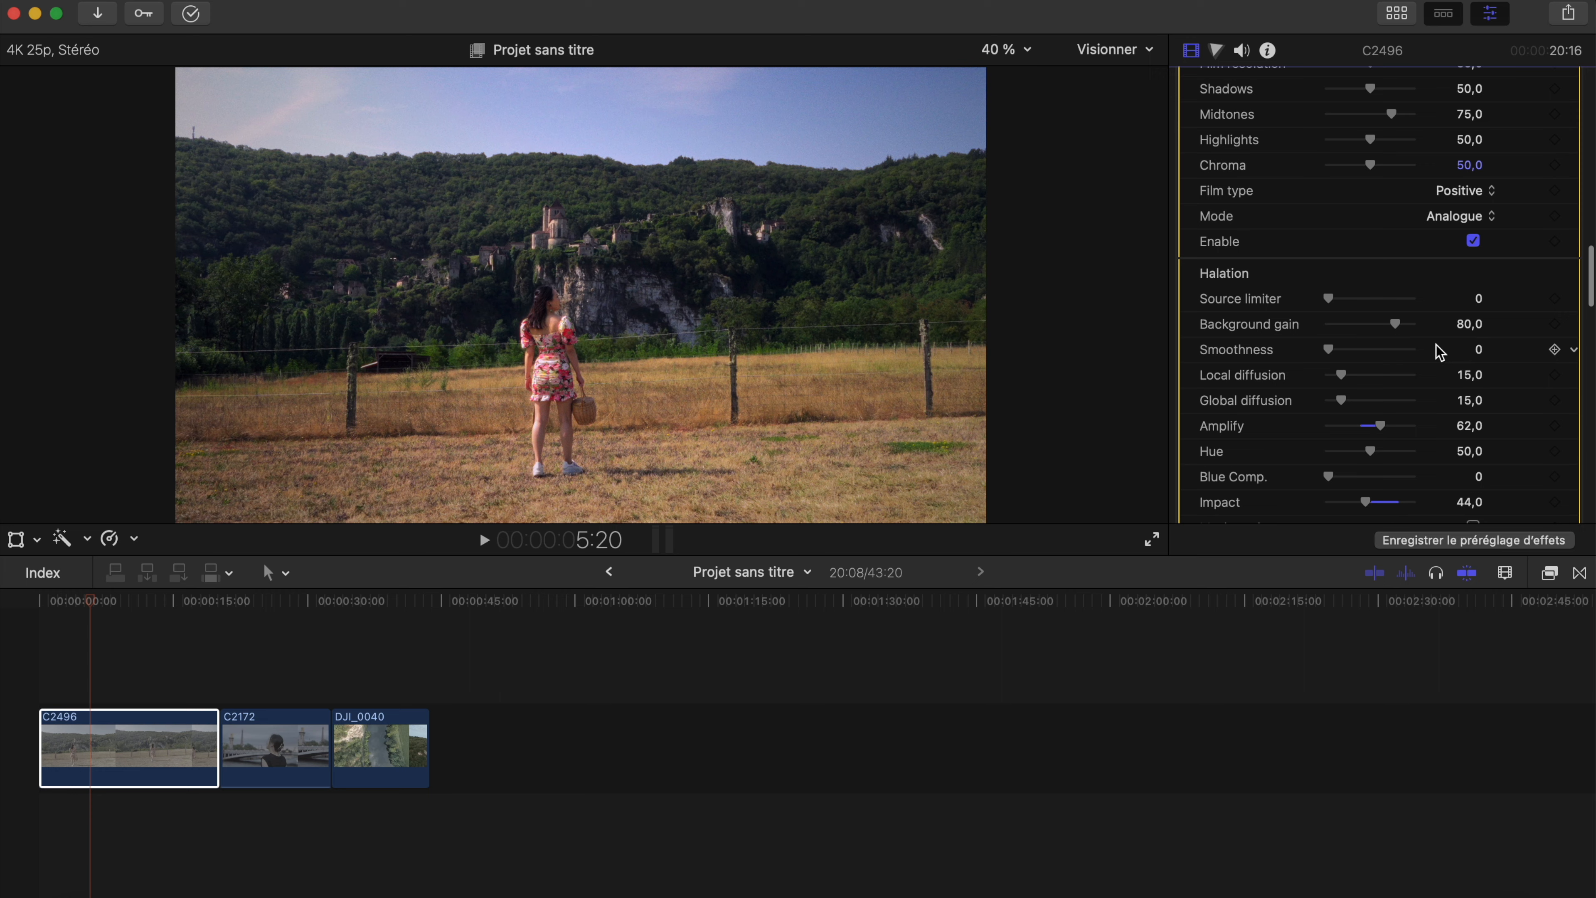
Step: Review the Dehancer Pro settings of clip C2496 and compare the clip with the whole effect off and on
scroll(1436, 349, "up", 15)
scroll(1436, 349, "down", 20)
scroll(1439, 352, "up", 8)
scroll(1440, 269, "up", 5)
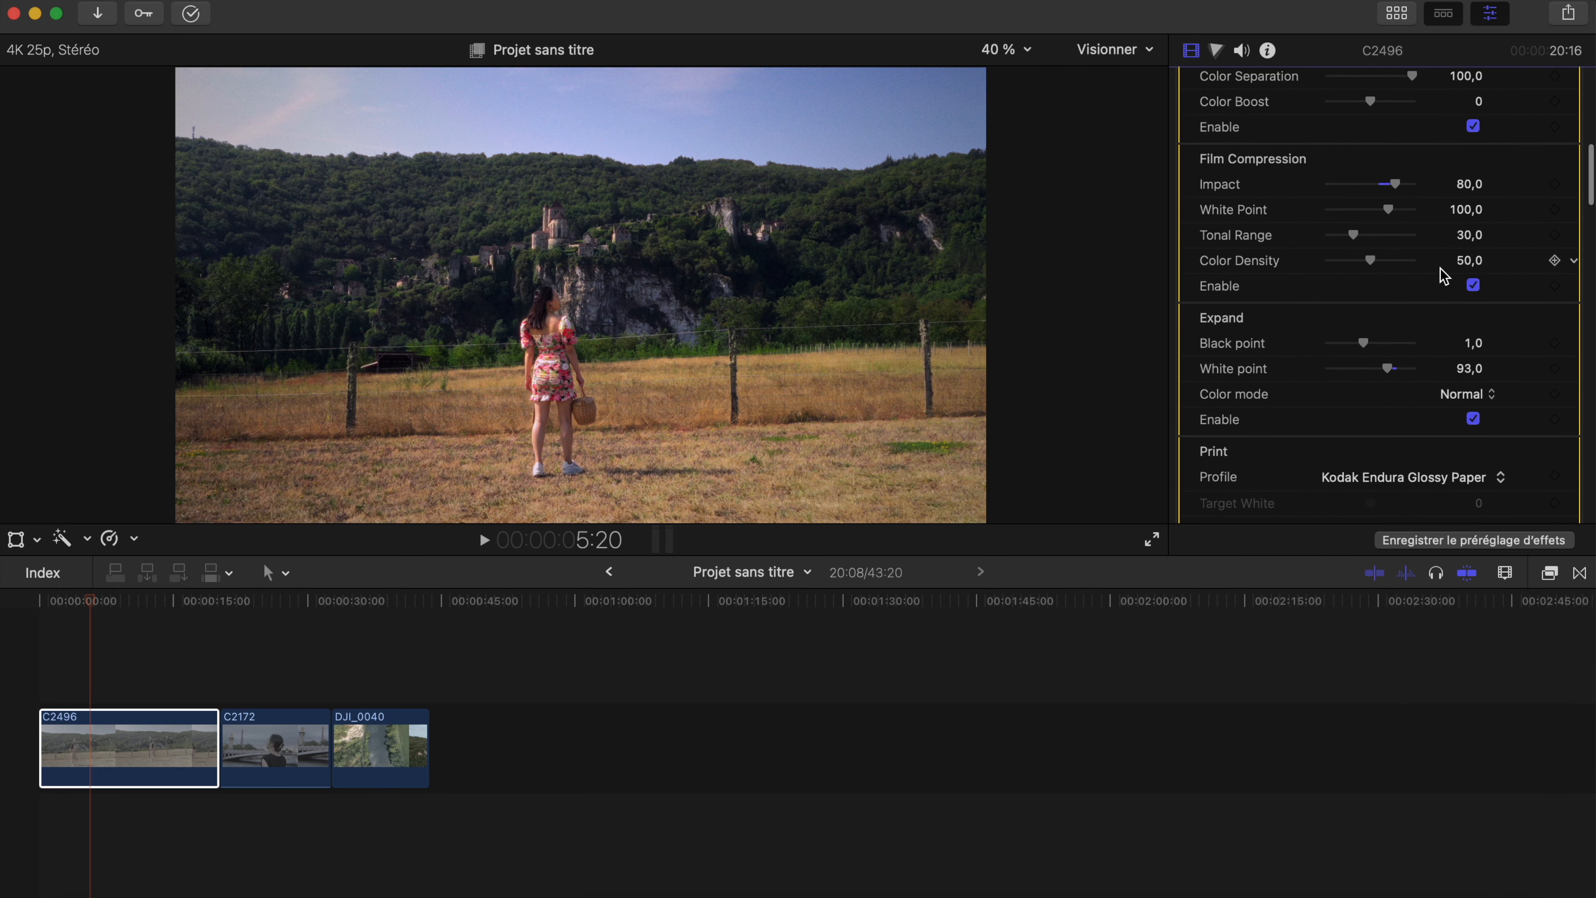
scroll(1431, 280, "up", 10)
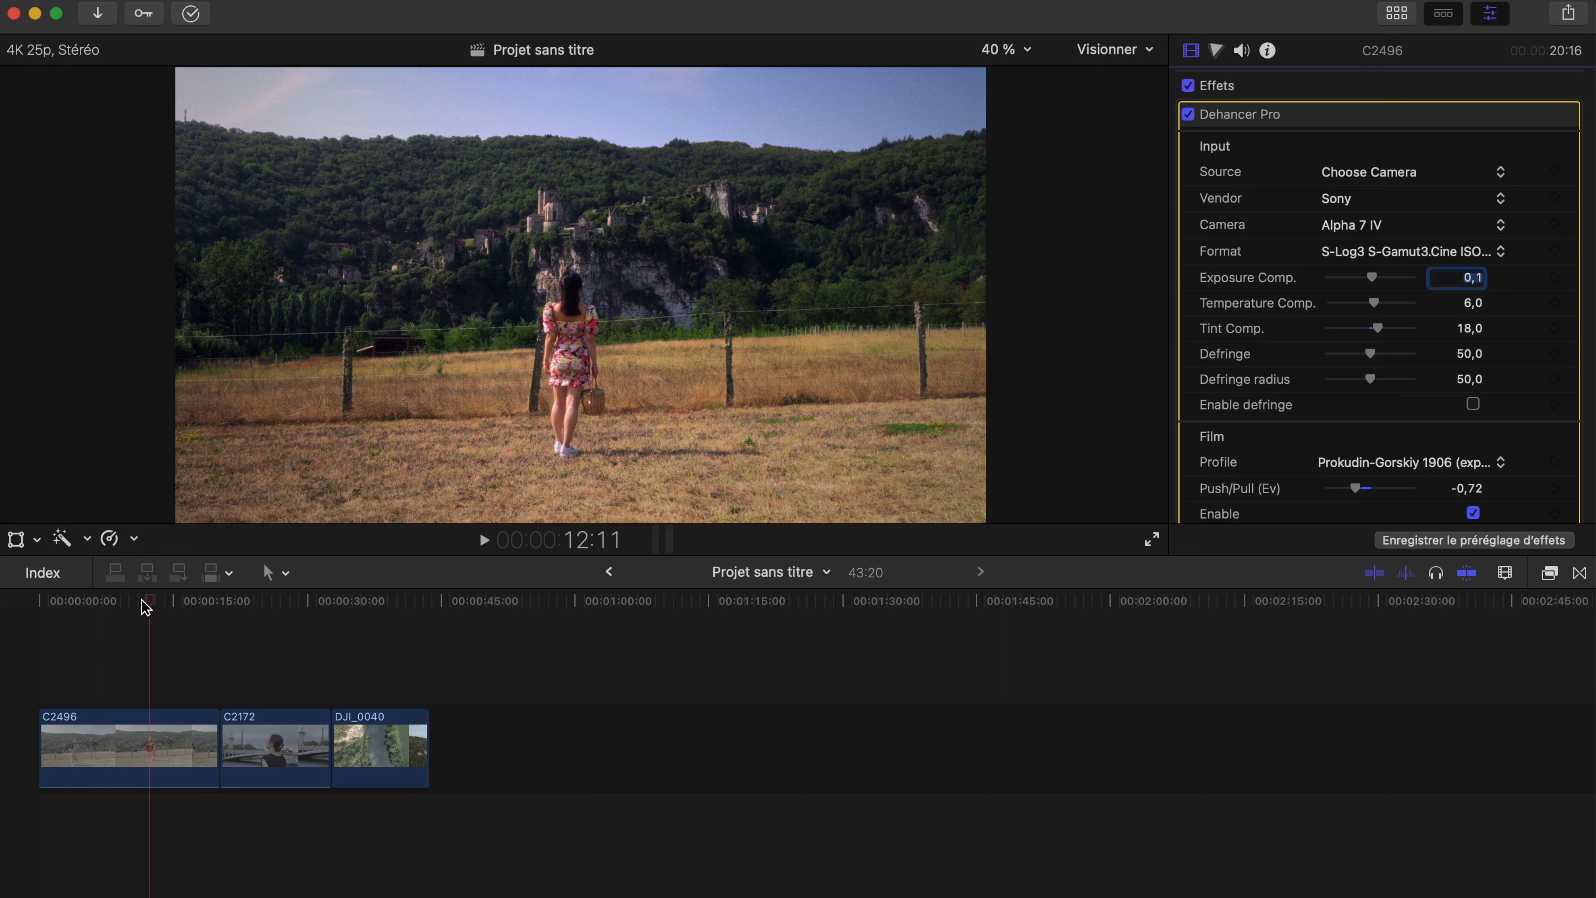
left_click(1189, 114)
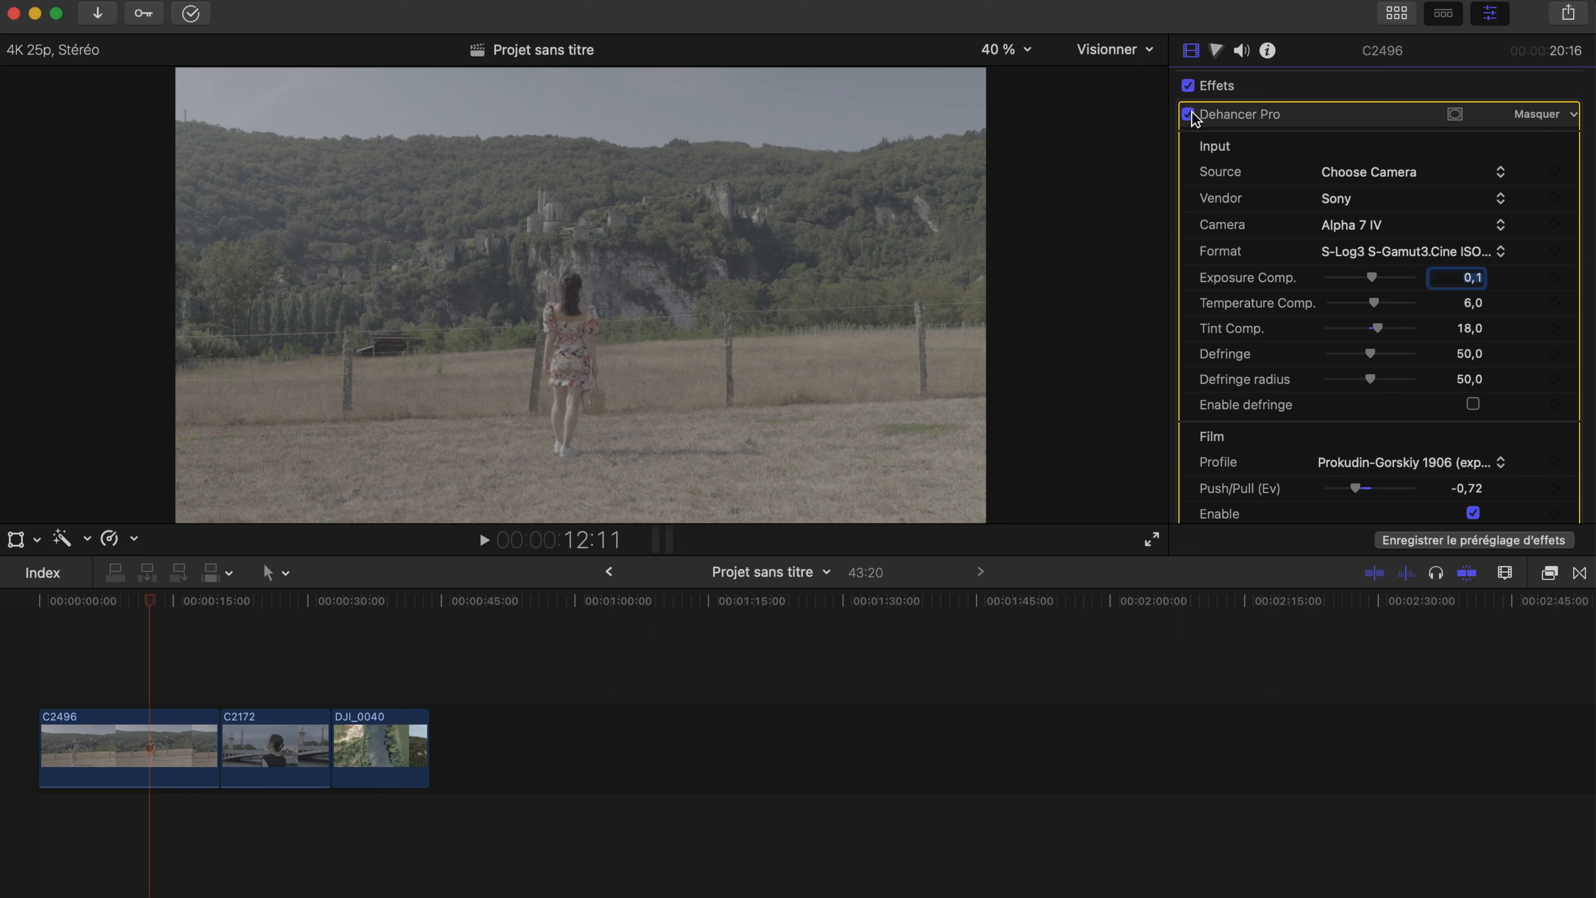
left_click(1189, 114)
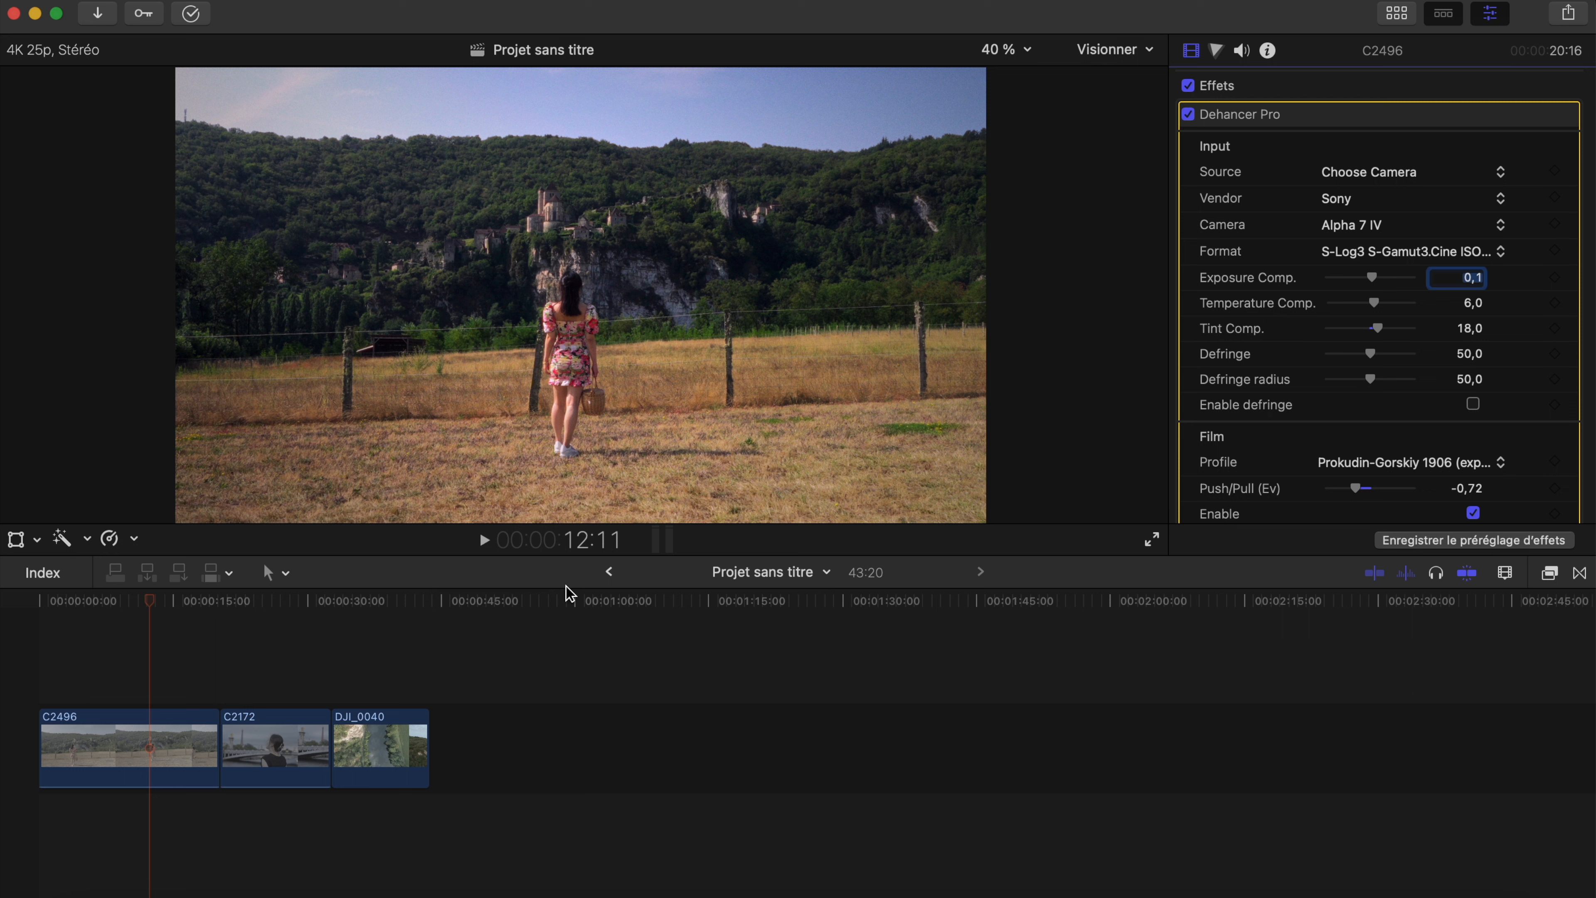
Step: Copy the attributes of clip C2496 and paste its Dehancer Pro effect onto clip C2172, leaving out the audio attributes
left_click(269, 606)
left_click(379, 605)
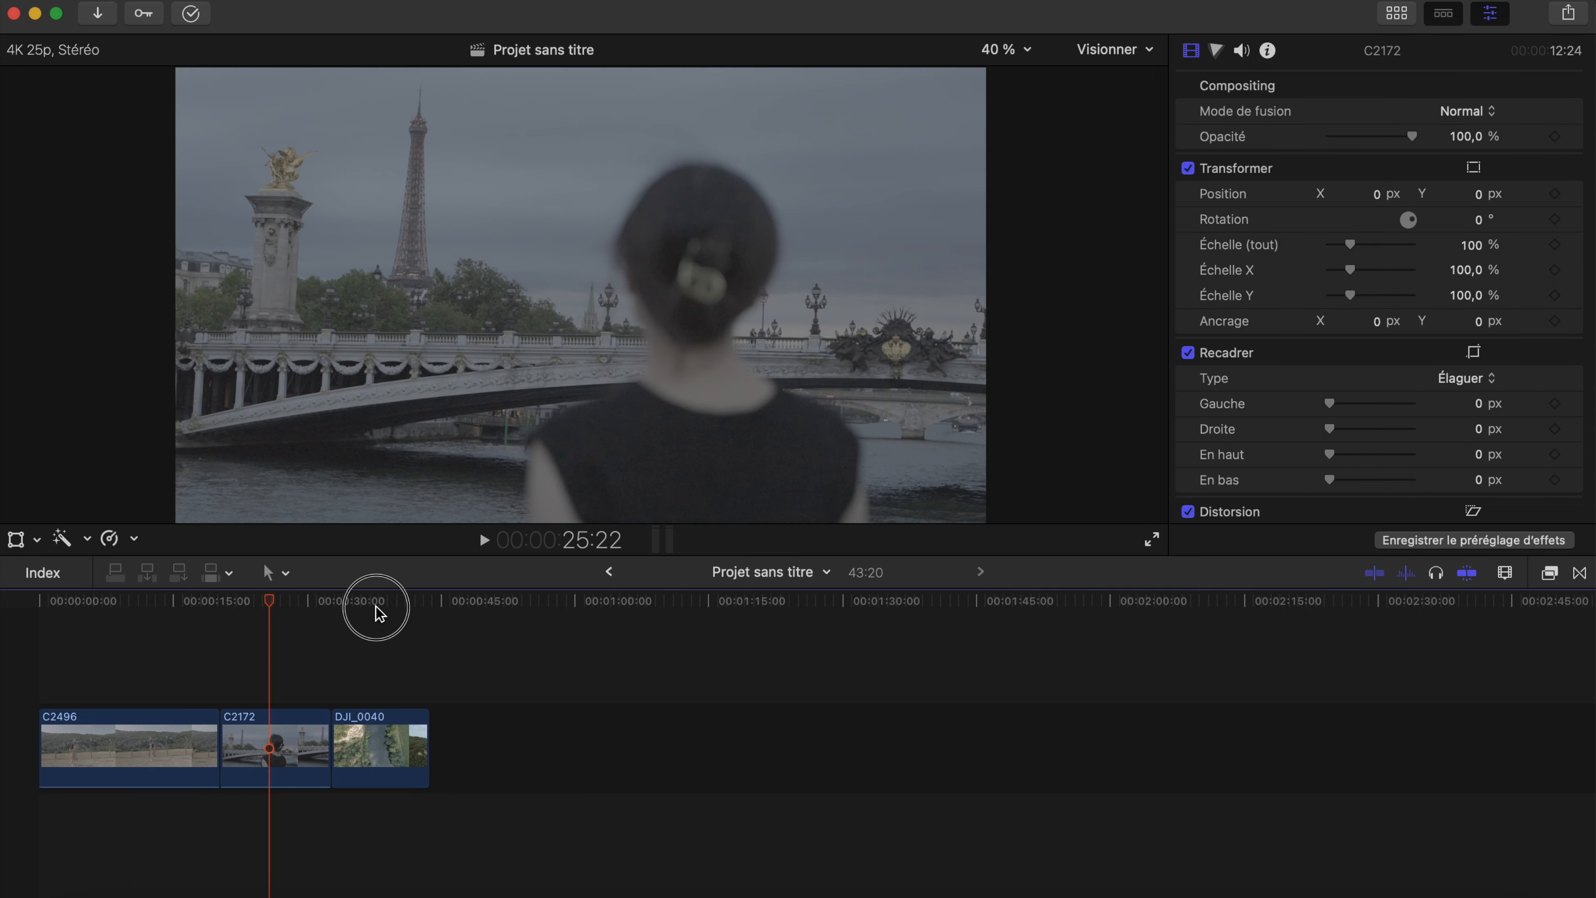
left_click(149, 619)
left_click(168, 747)
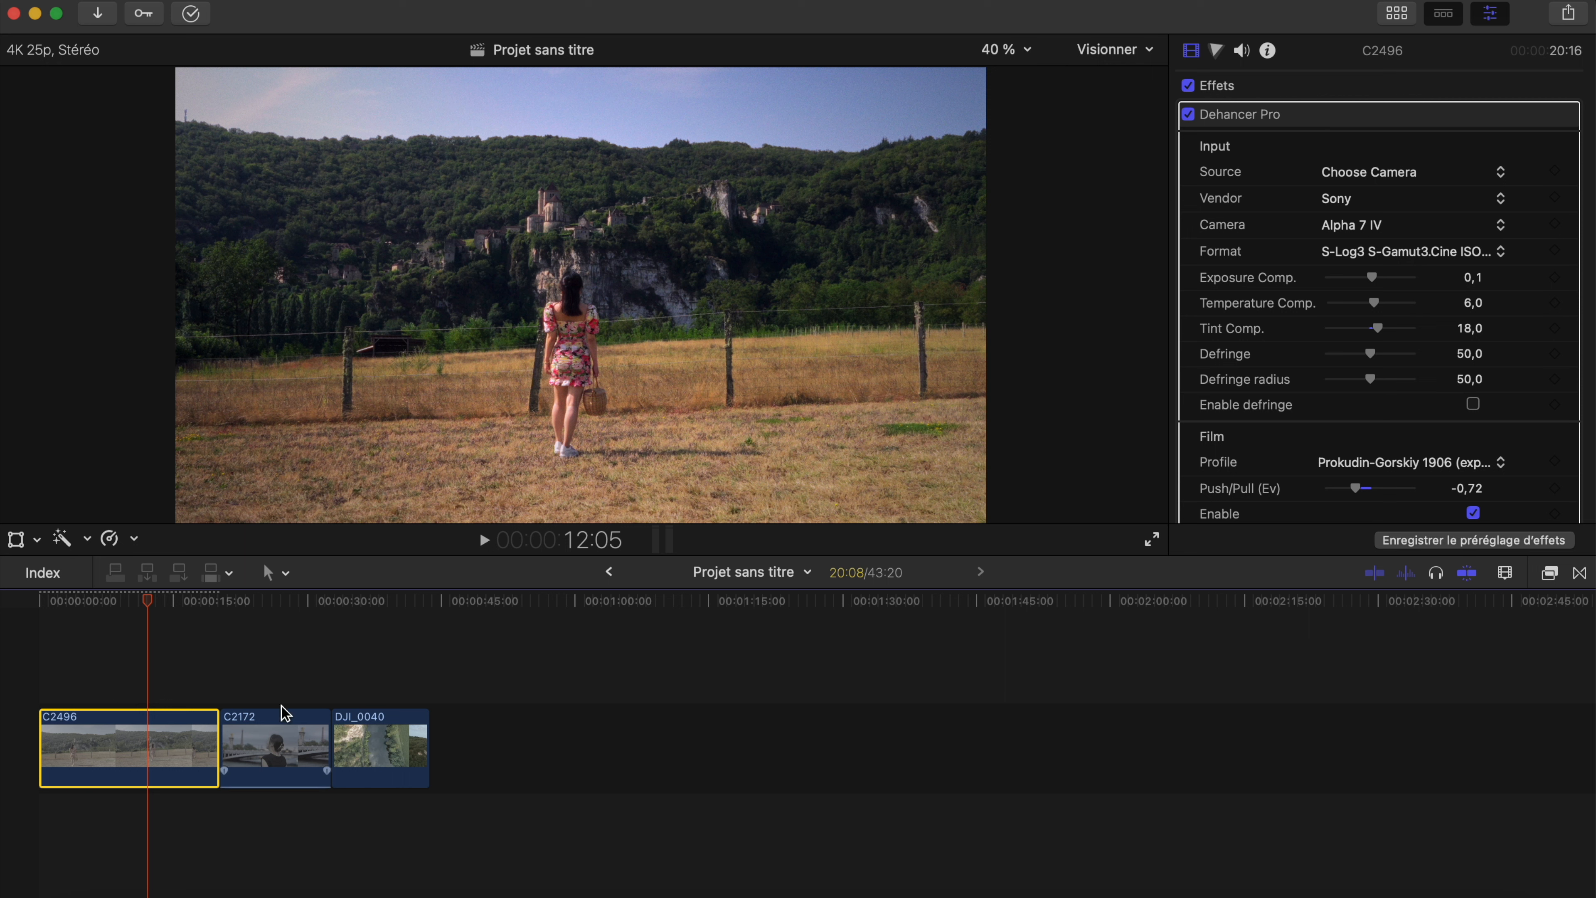
left_click(278, 742)
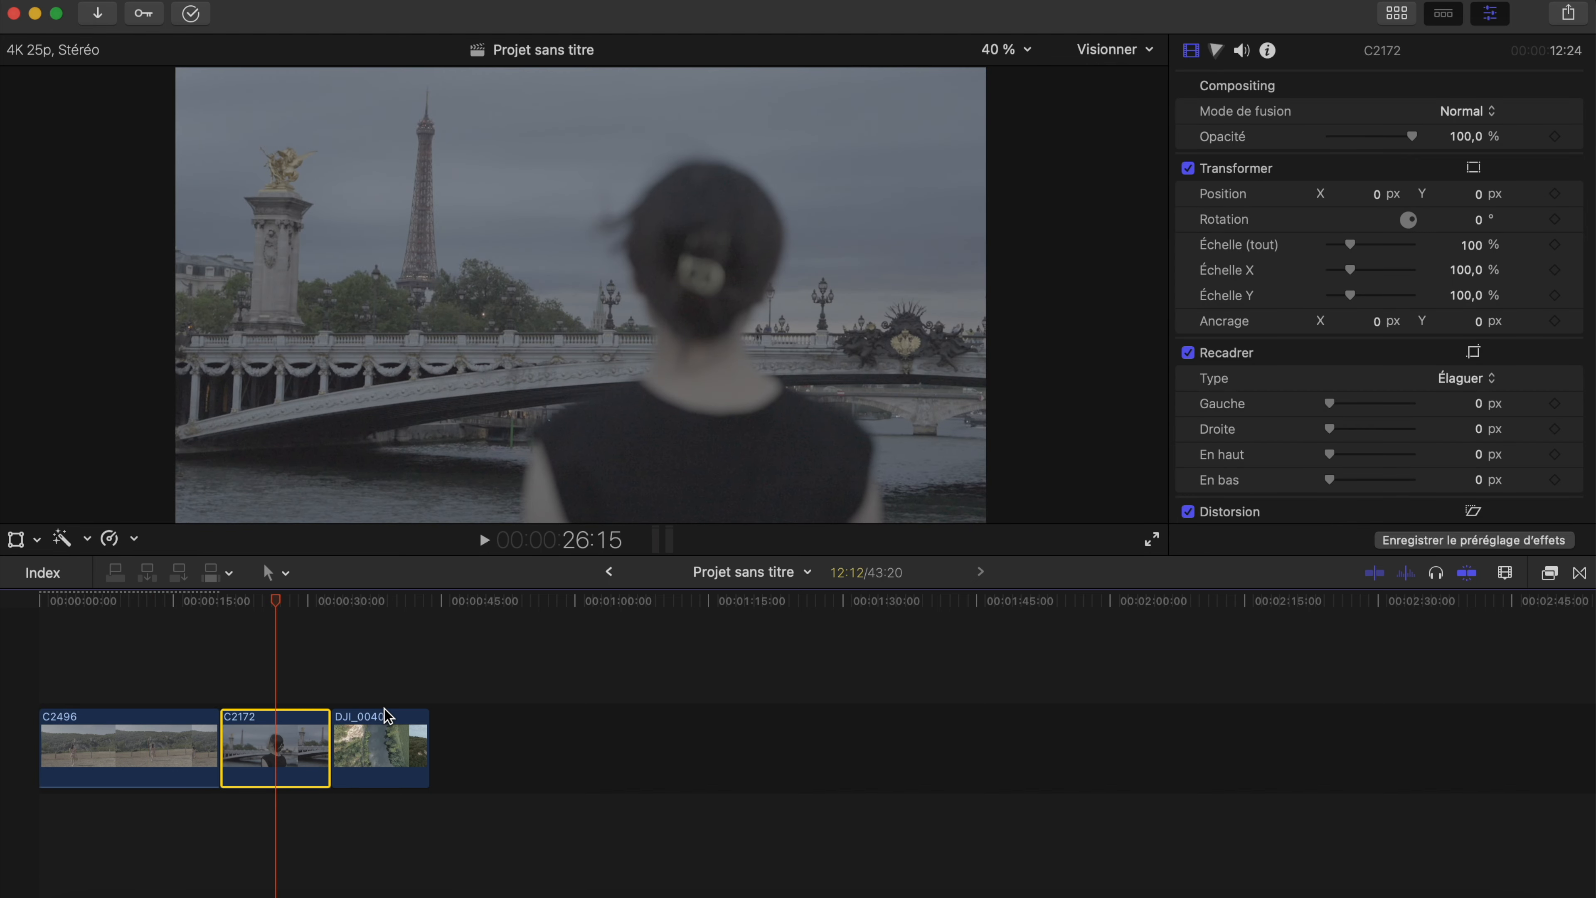
key("super+shift+v")
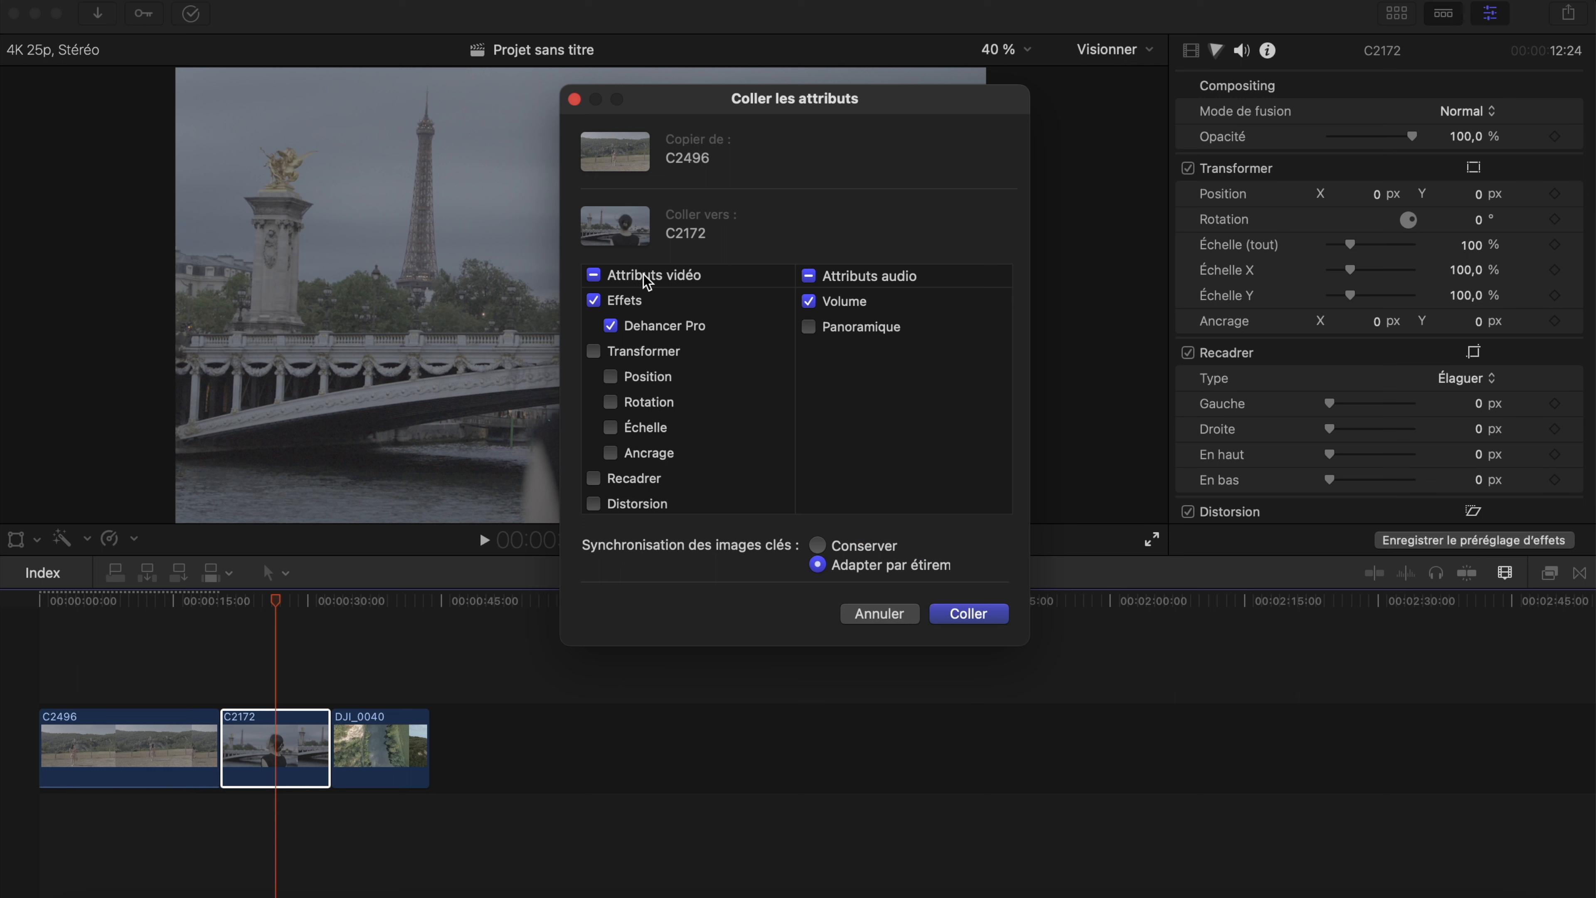
left_click(810, 278)
left_click(968, 613)
Step: Move to an earlier moment of clip C2172 and compare it with Dehancer Pro off and on
left_click(267, 601)
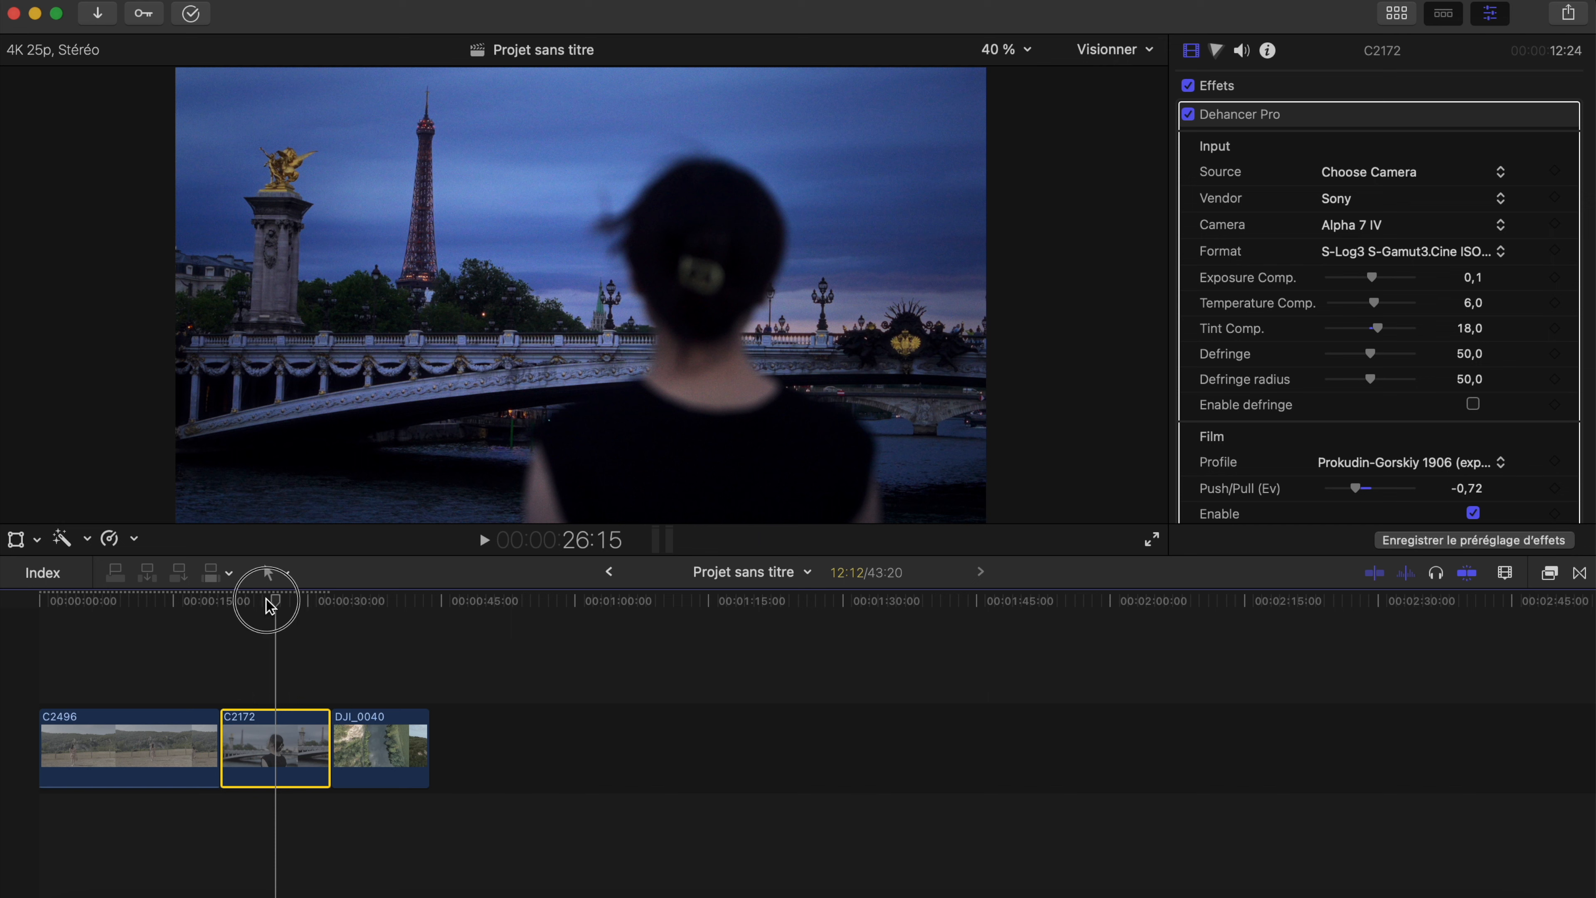
left_click_drag(267, 602, 239, 602)
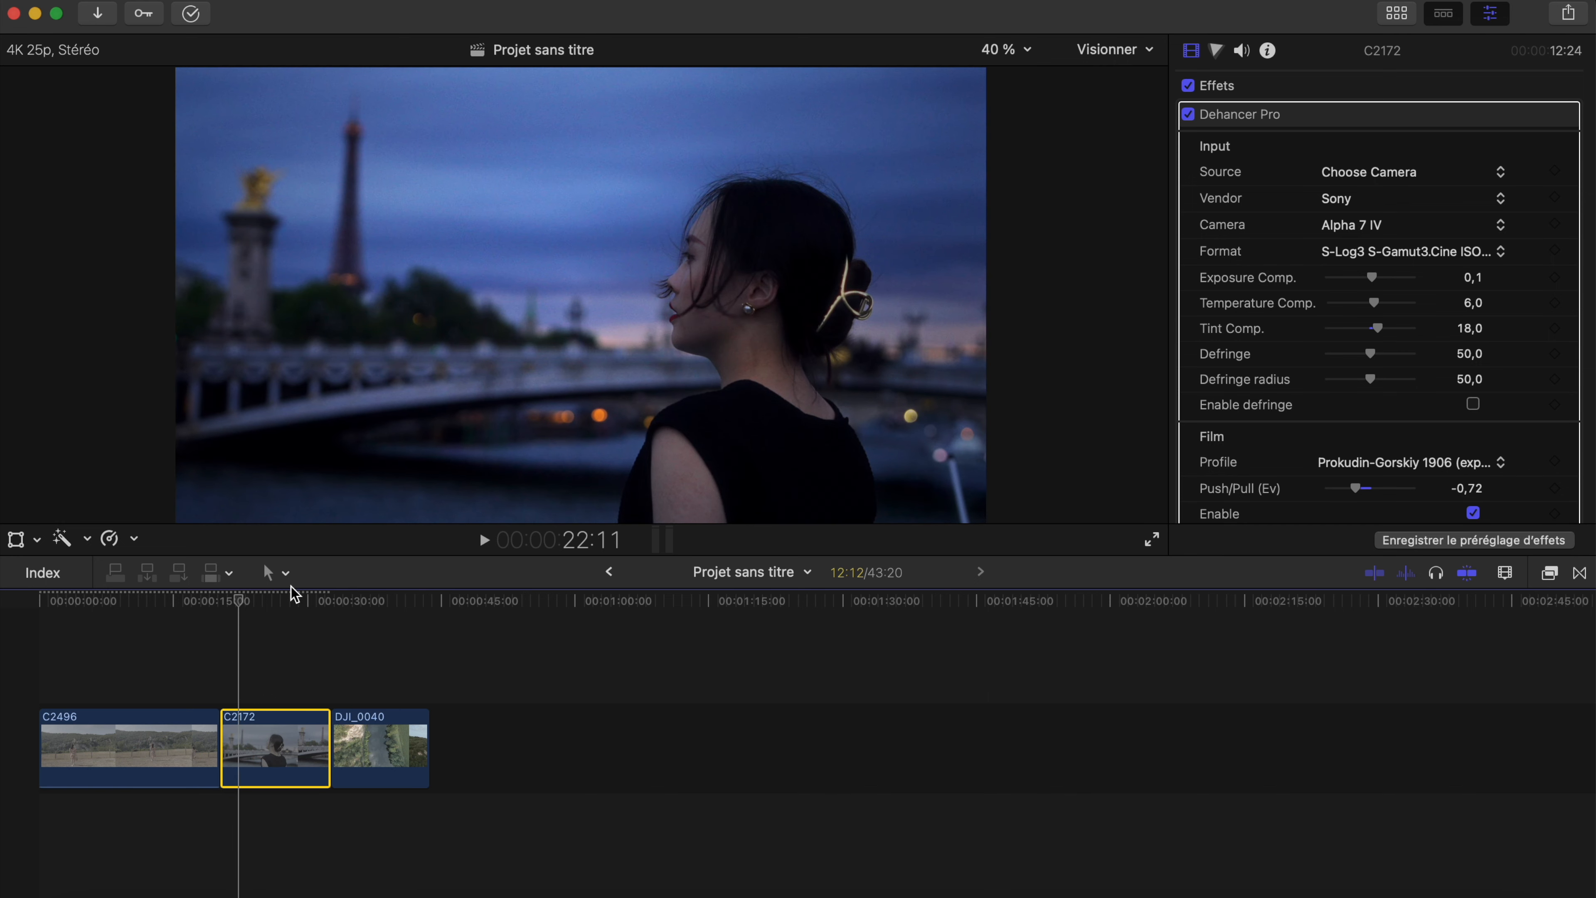
left_click(1189, 115)
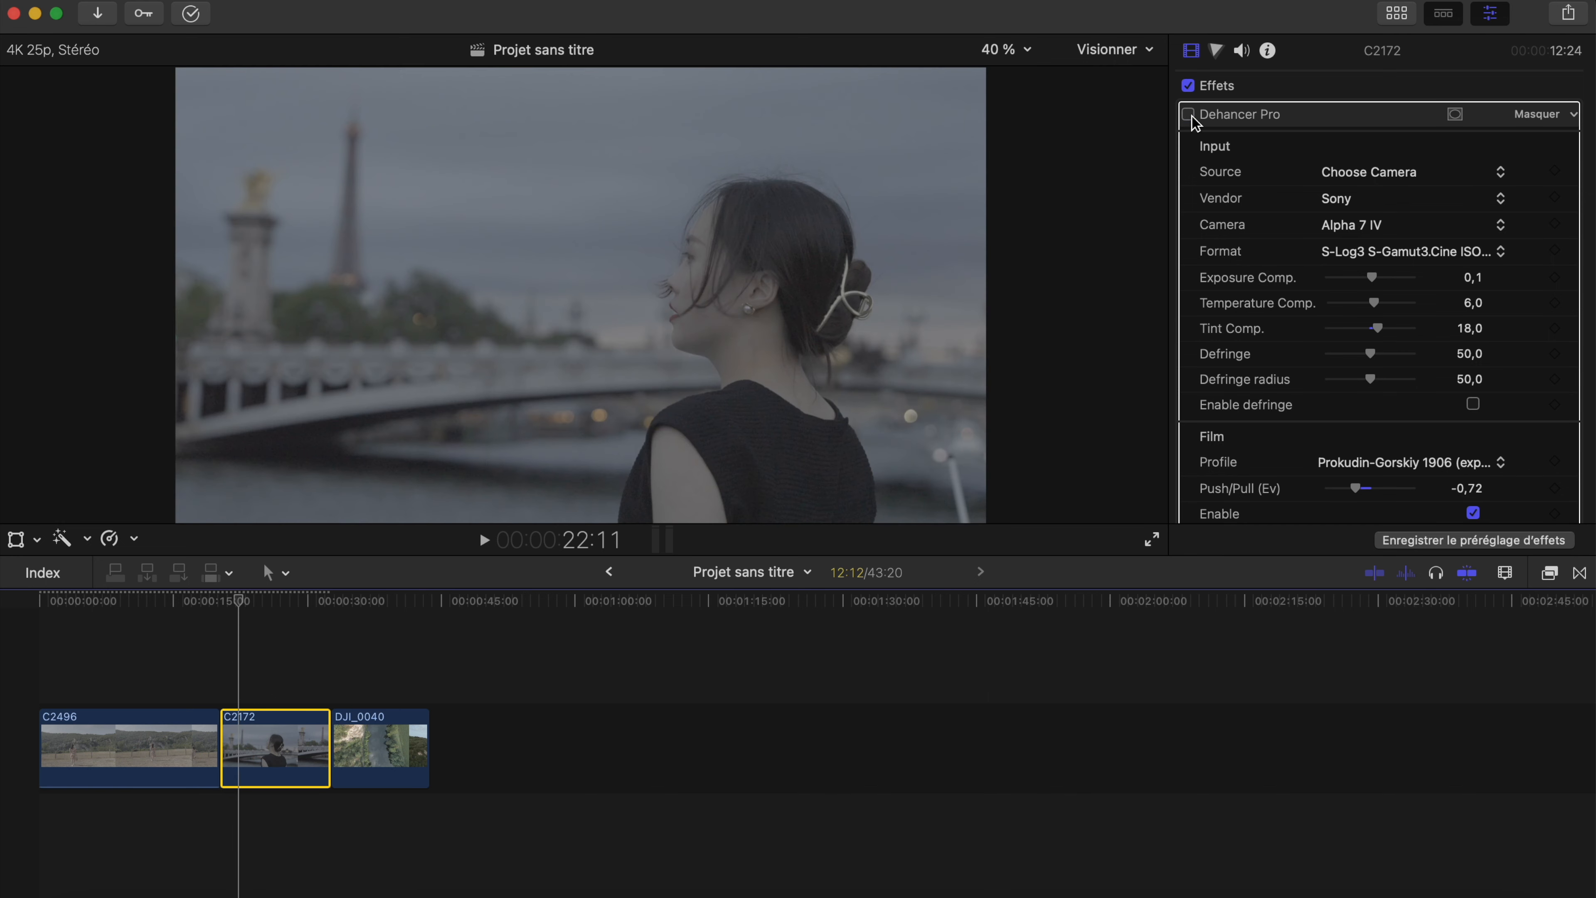
left_click(1188, 114)
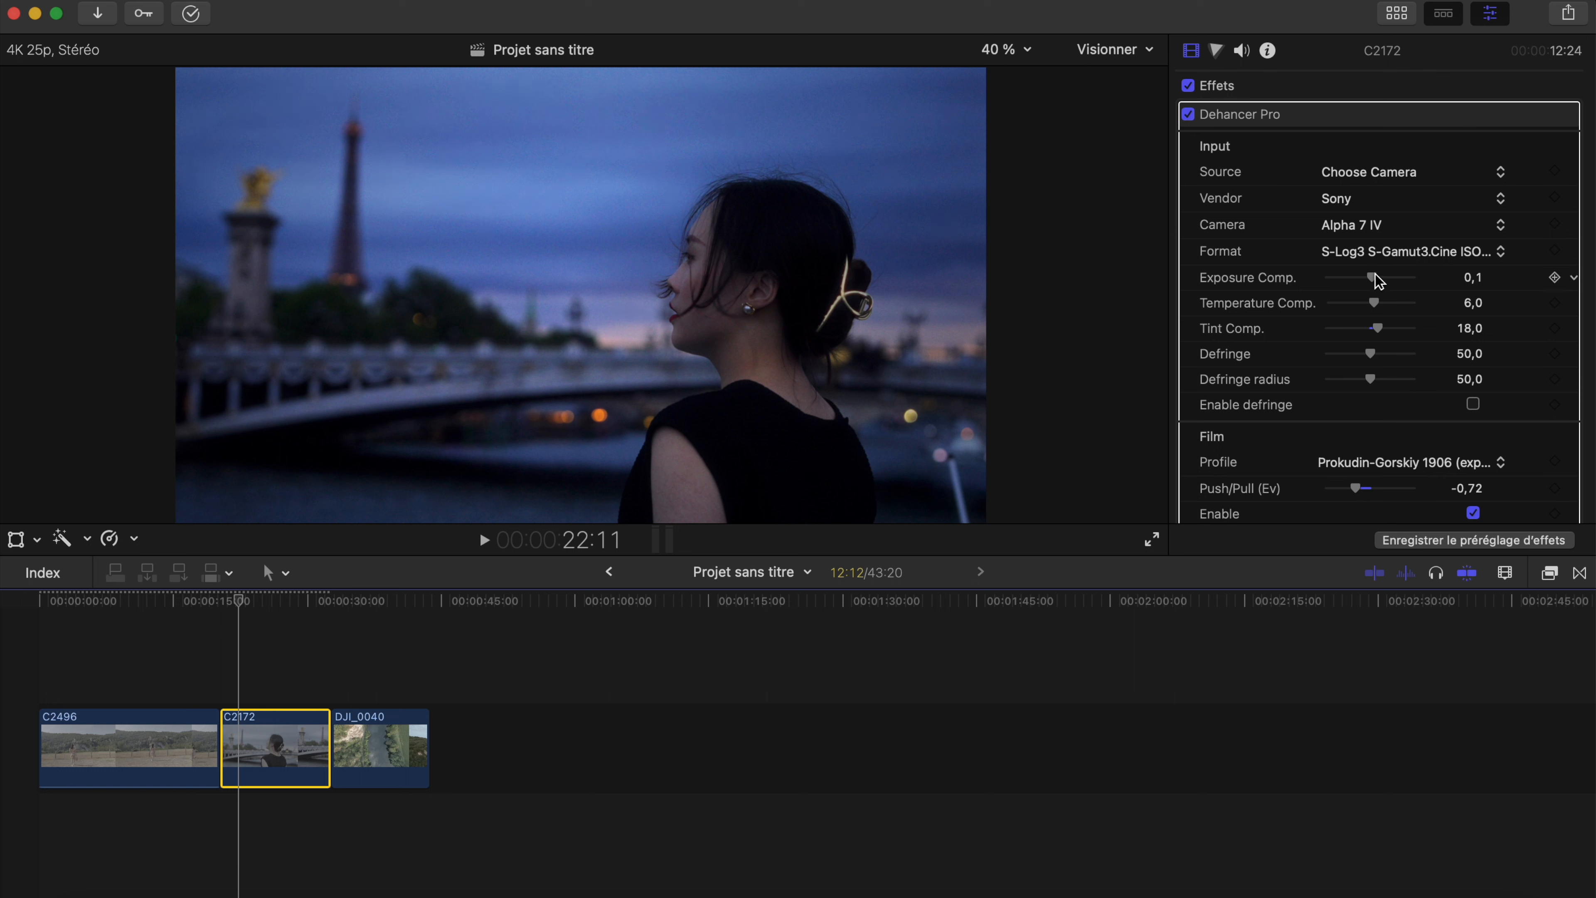
Step: Set clip C2172's Exposure Comp. to 0,24 and its Print profile to Kodak 2383 Print Film
left_click_drag(1374, 280, 1378, 283)
scroll(1438, 357, "down", 10)
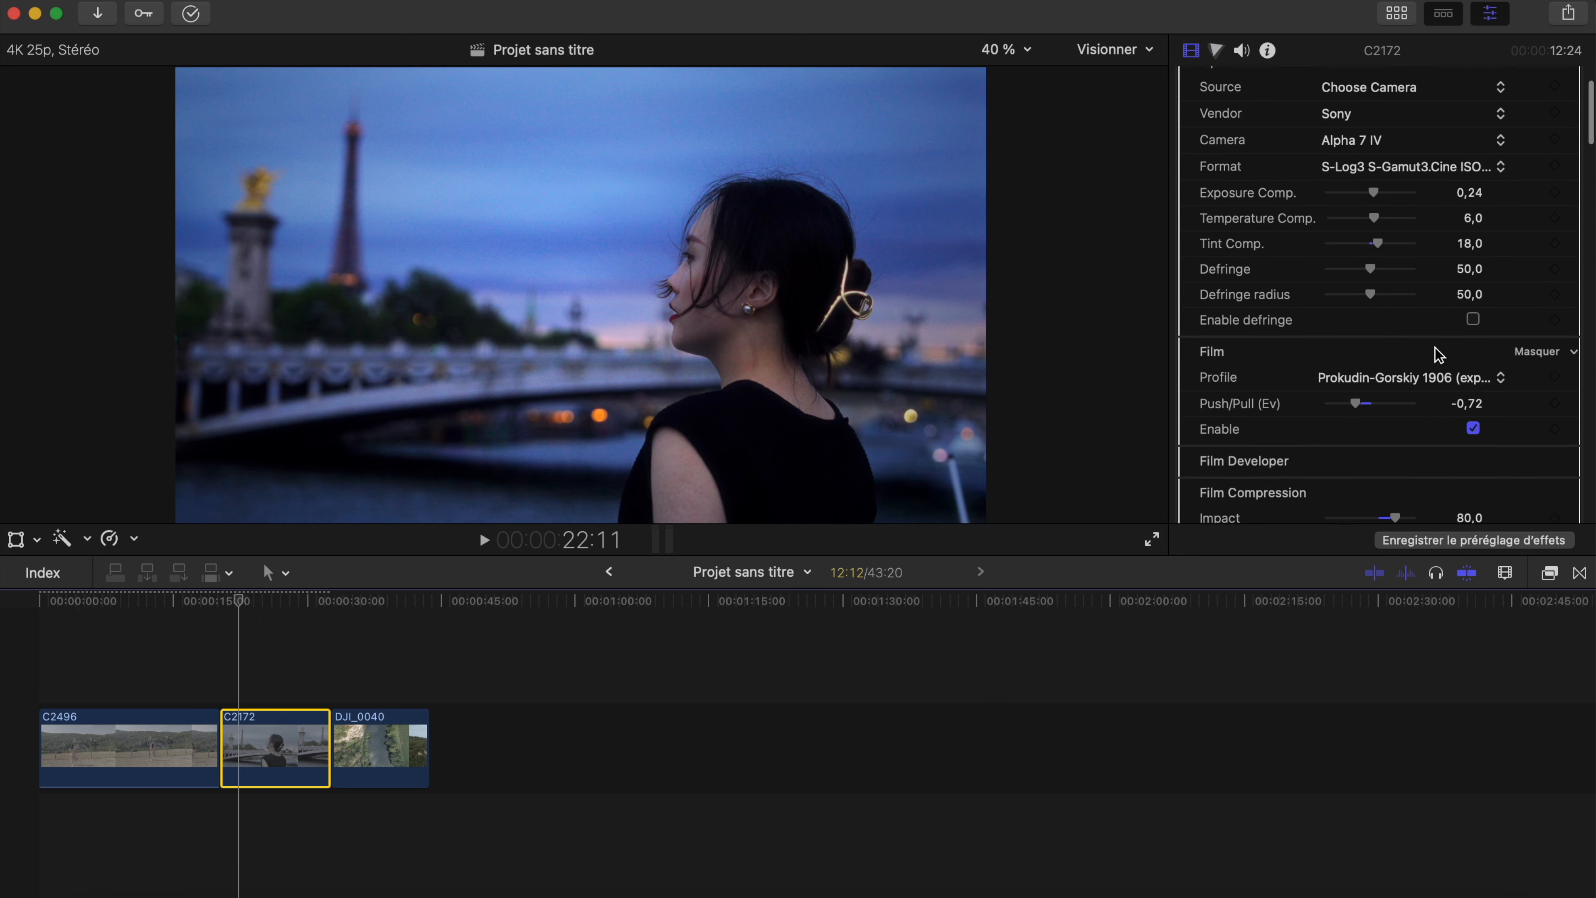
left_click(1414, 280)
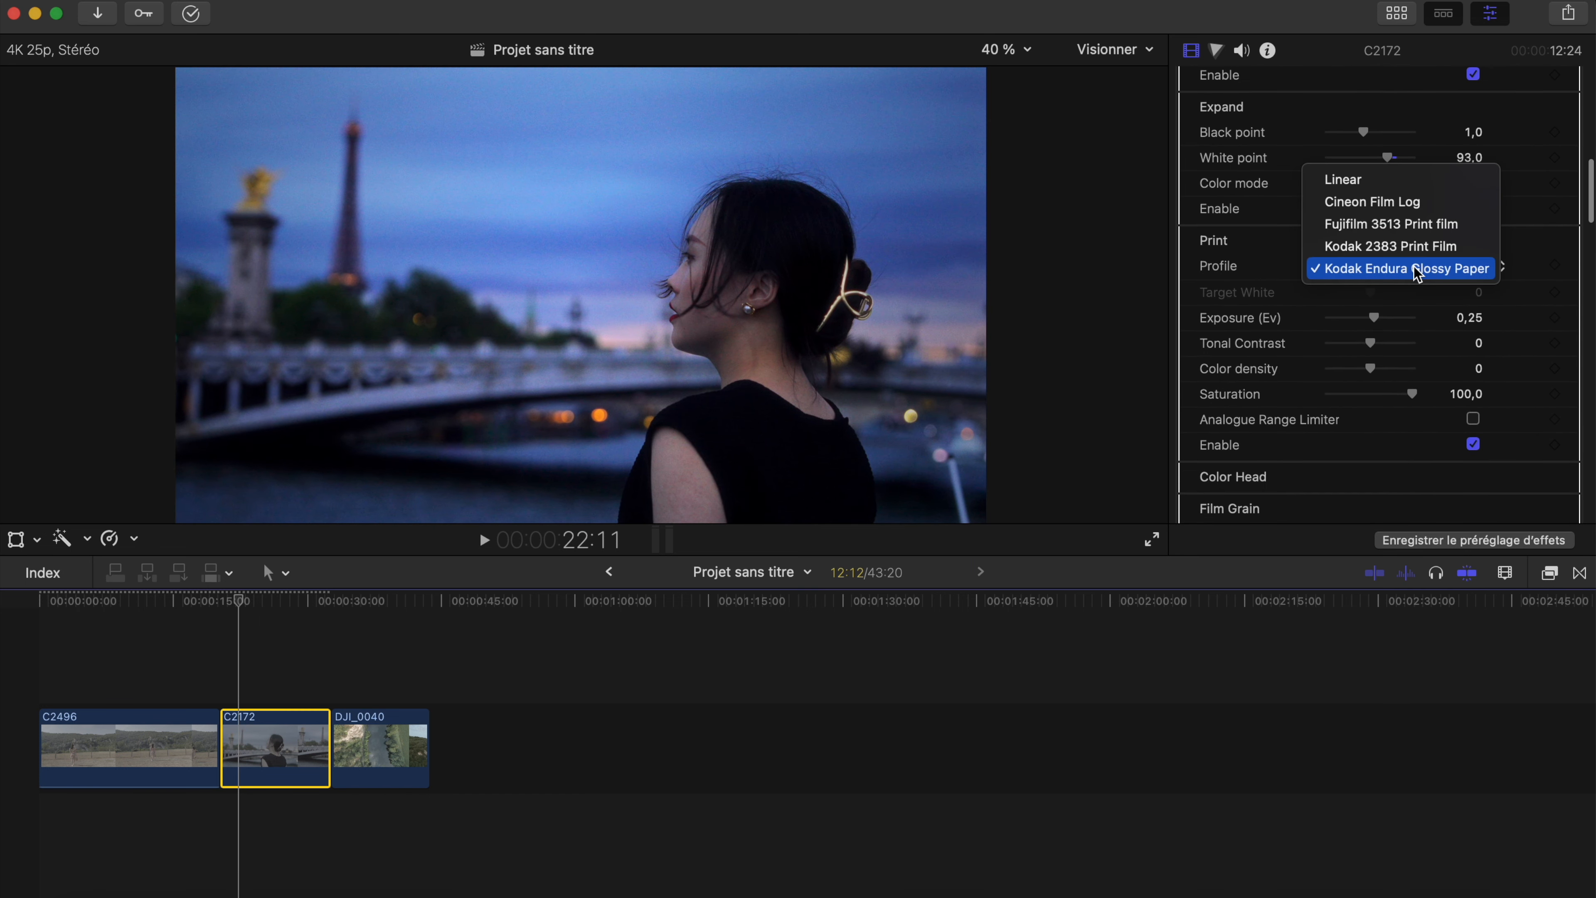
left_click(1361, 248)
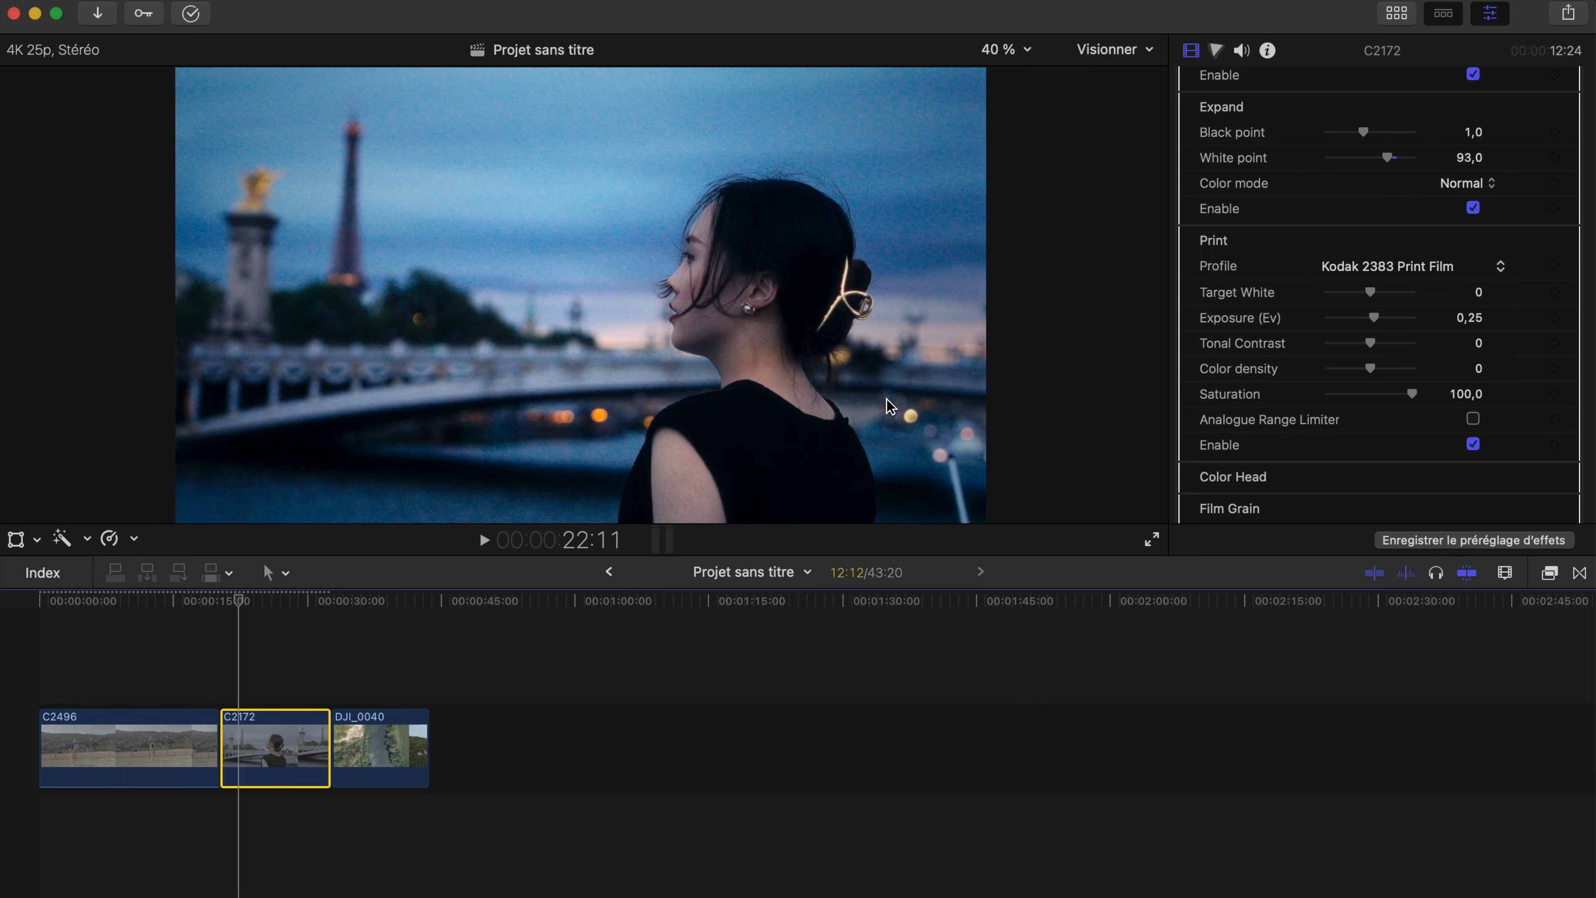
scroll(1358, 396, "down", 10)
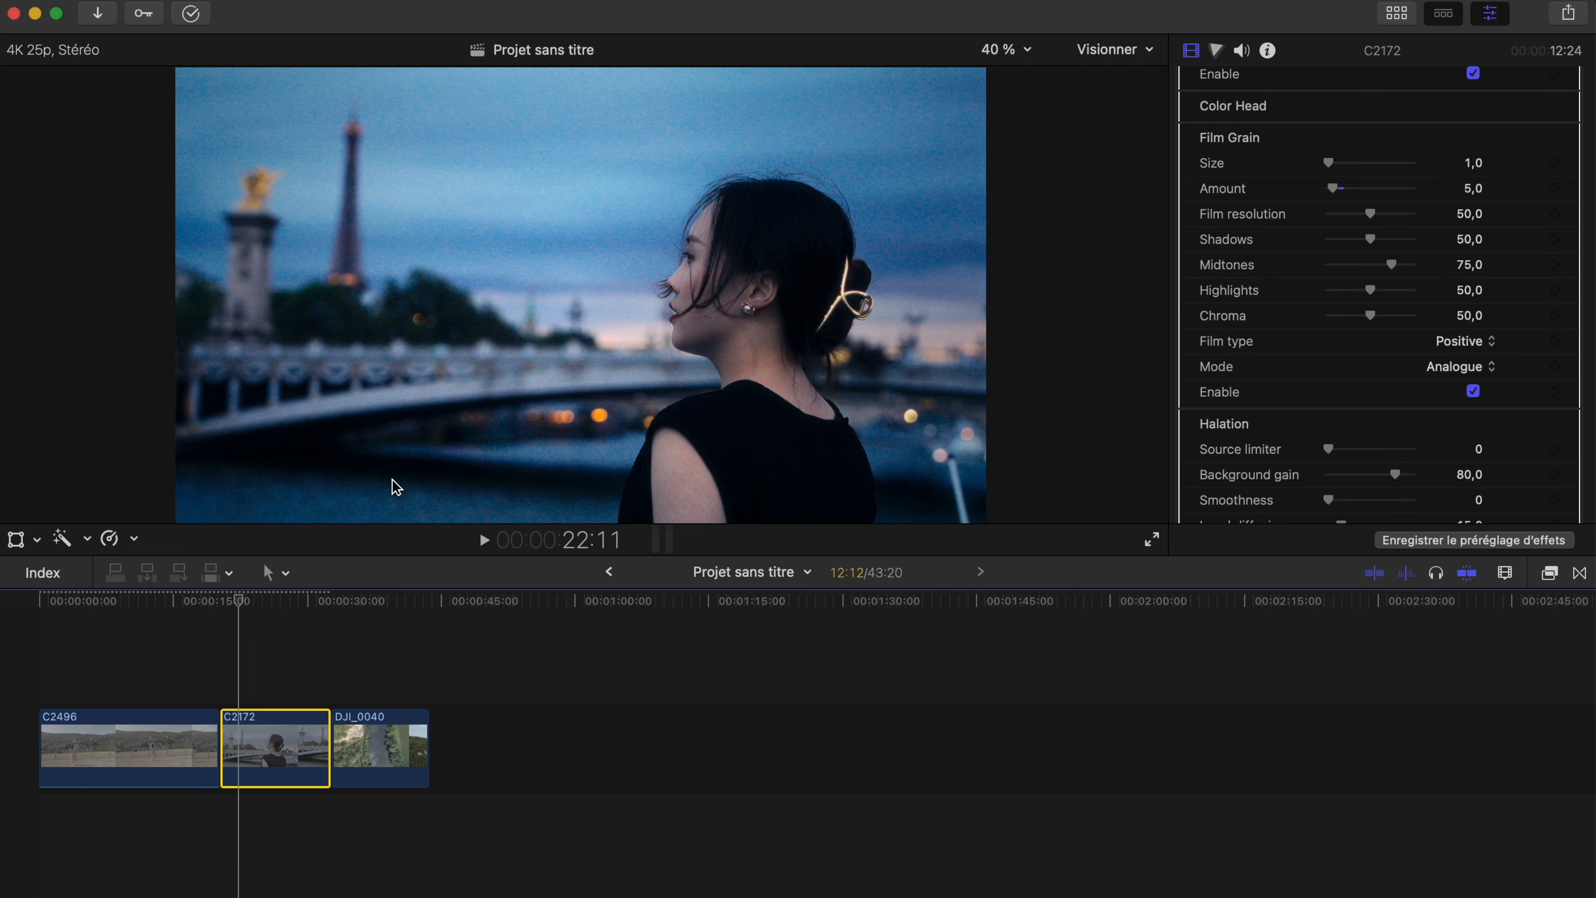
Step: Compare the adjusted C2172 with Dehancer Pro off and on, and check it against C2496 in the timeline
scroll(1216, 97, "up", 12)
left_click(1189, 115)
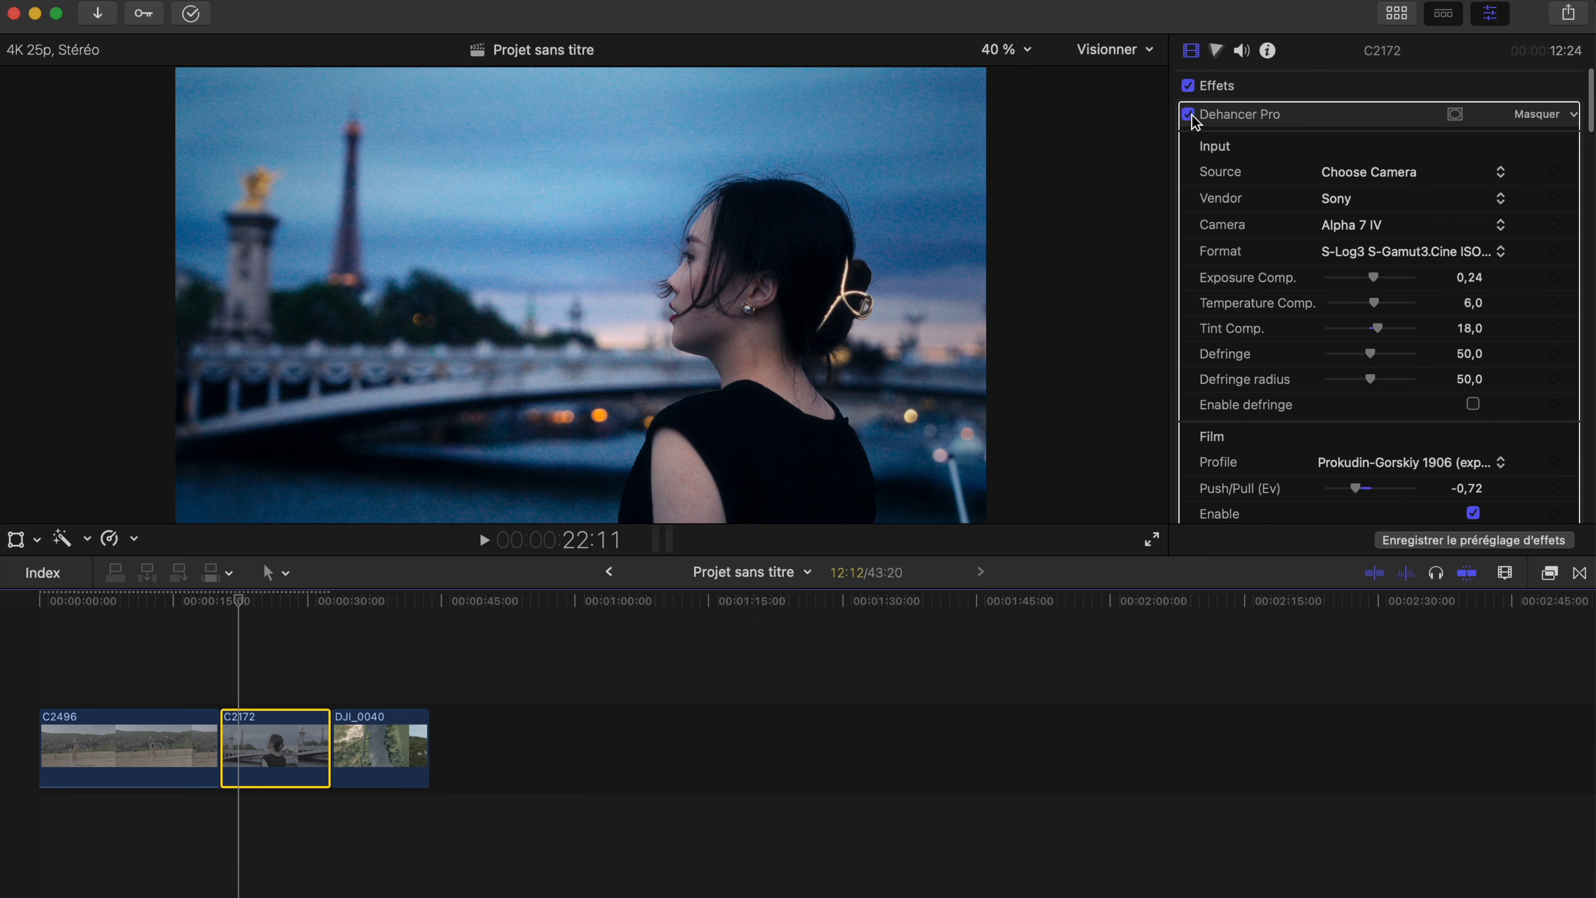
left_click(1189, 114)
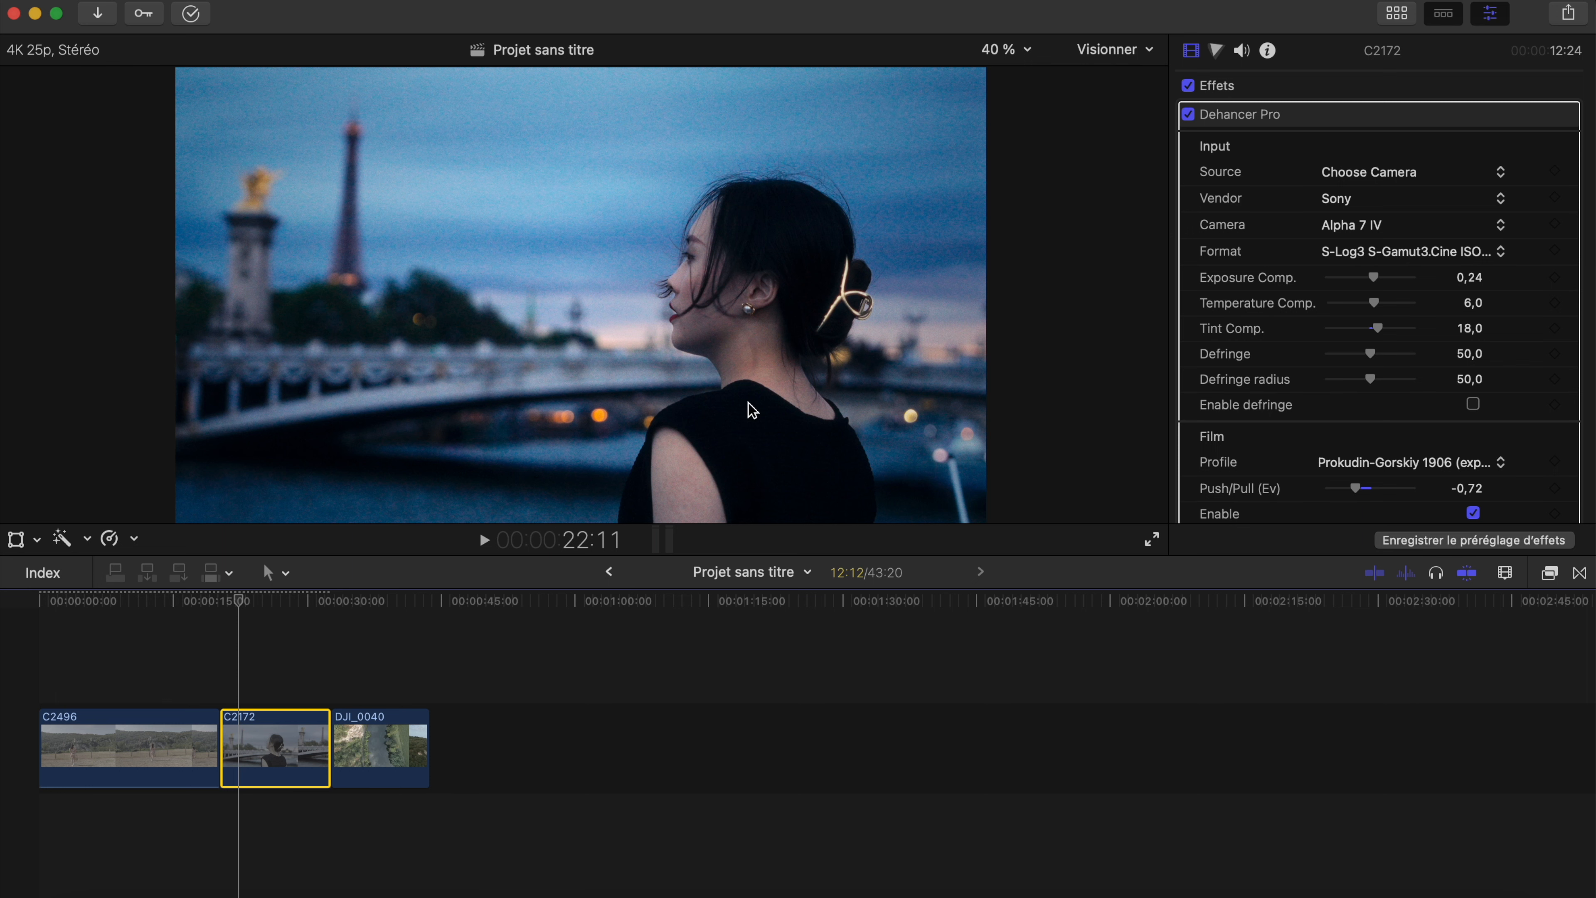
left_click(179, 654)
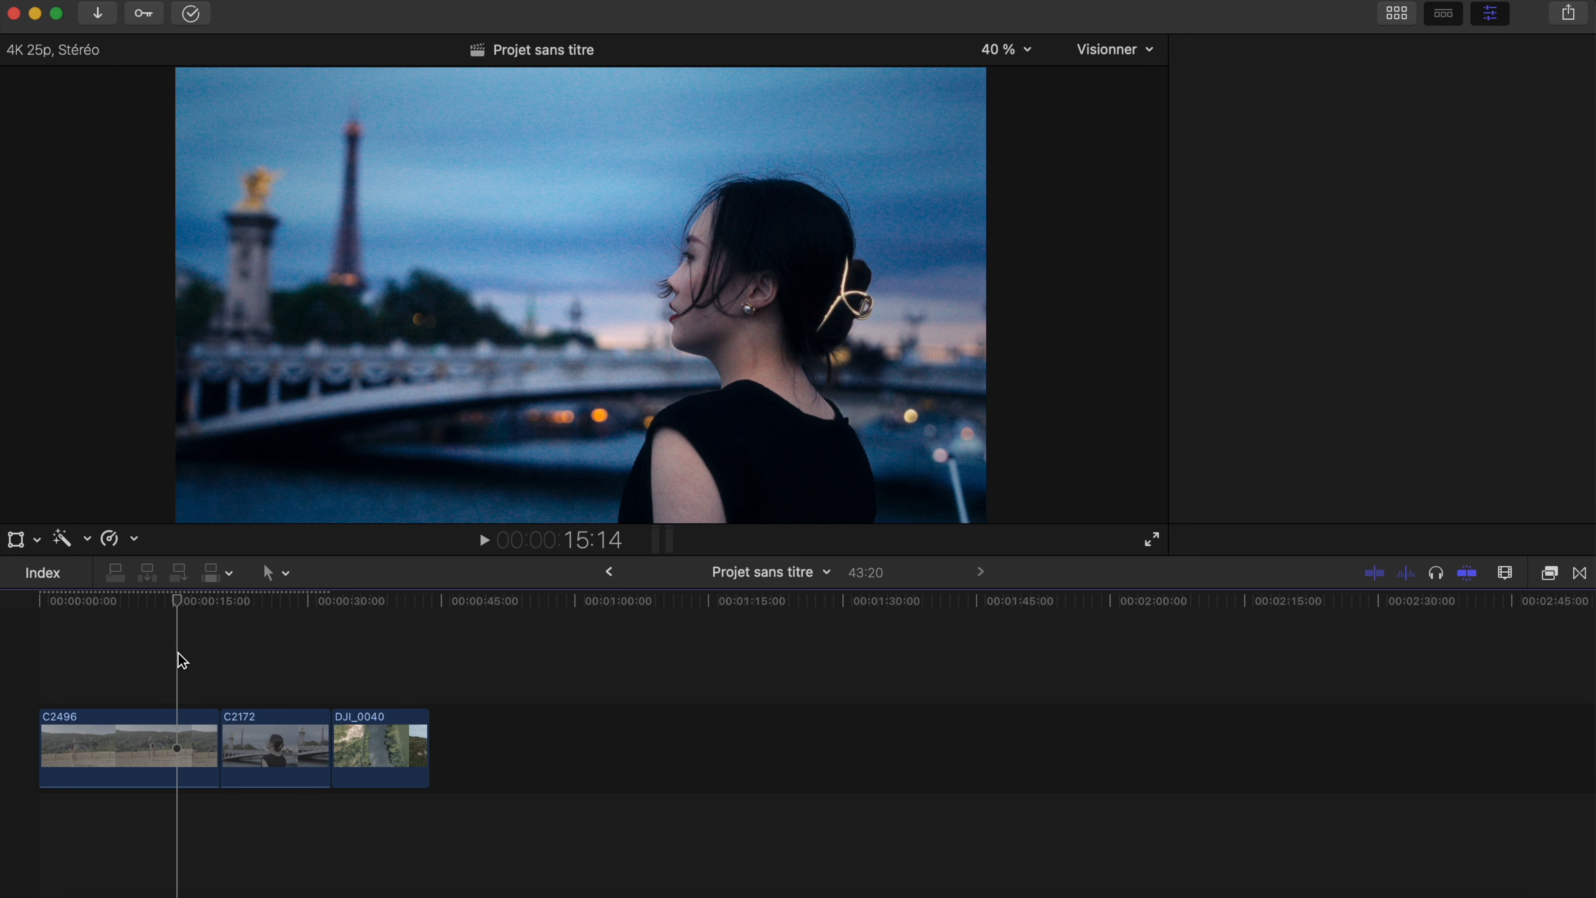
left_click(260, 660)
left_click(190, 677)
left_click(278, 679)
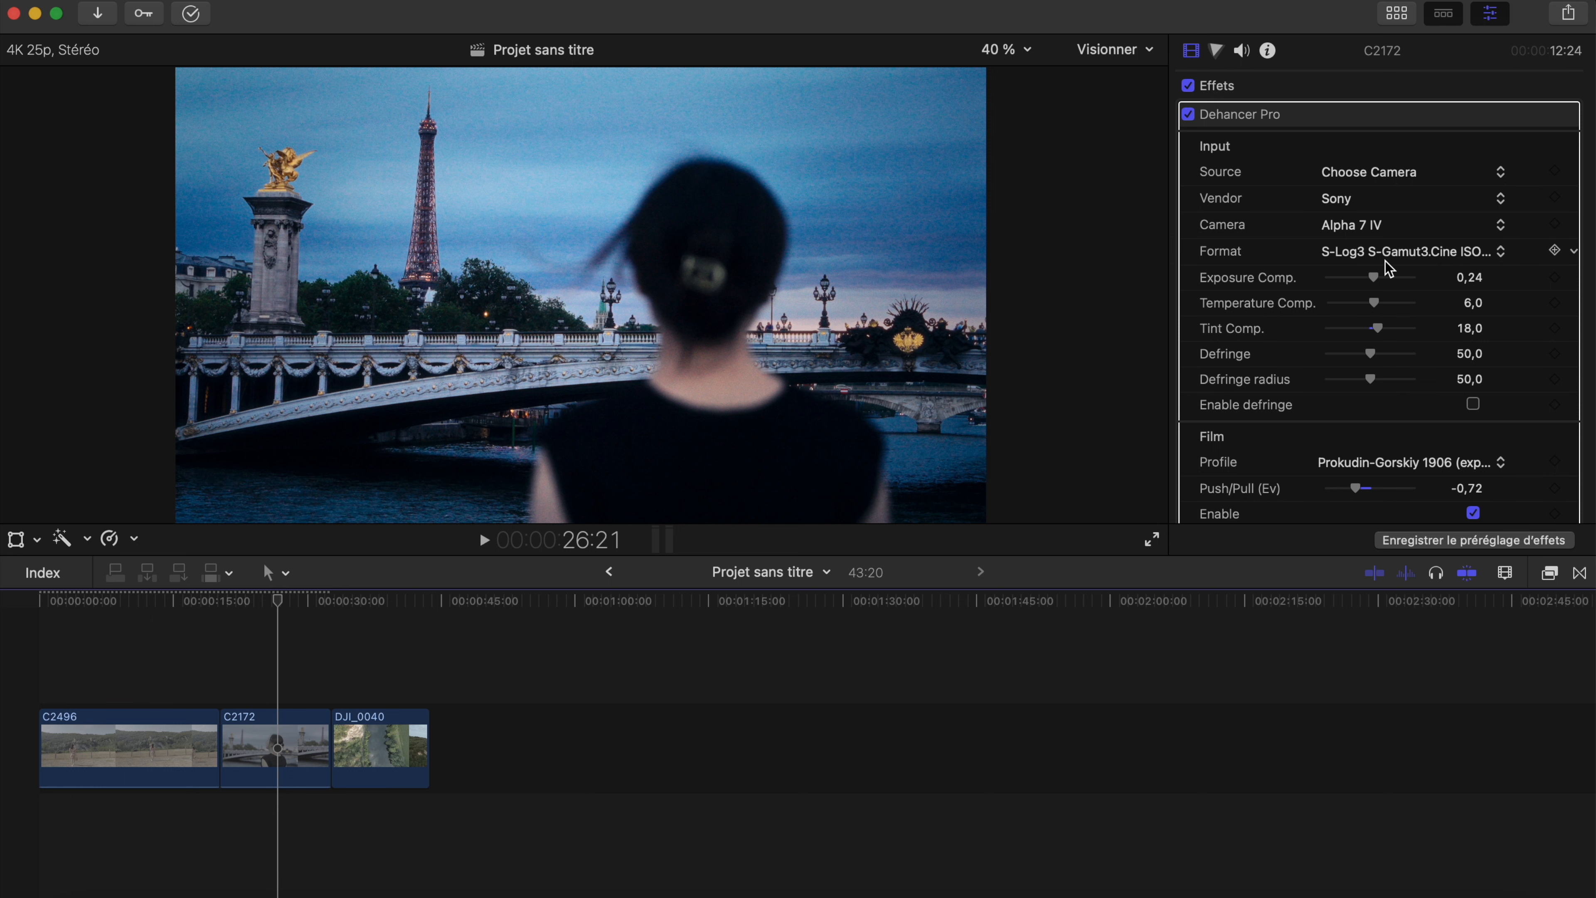
Step: Paste the Dehancer Pro effect copied from C2496 onto the drone clip DJI_0040
left_click(375, 666)
left_click(385, 746)
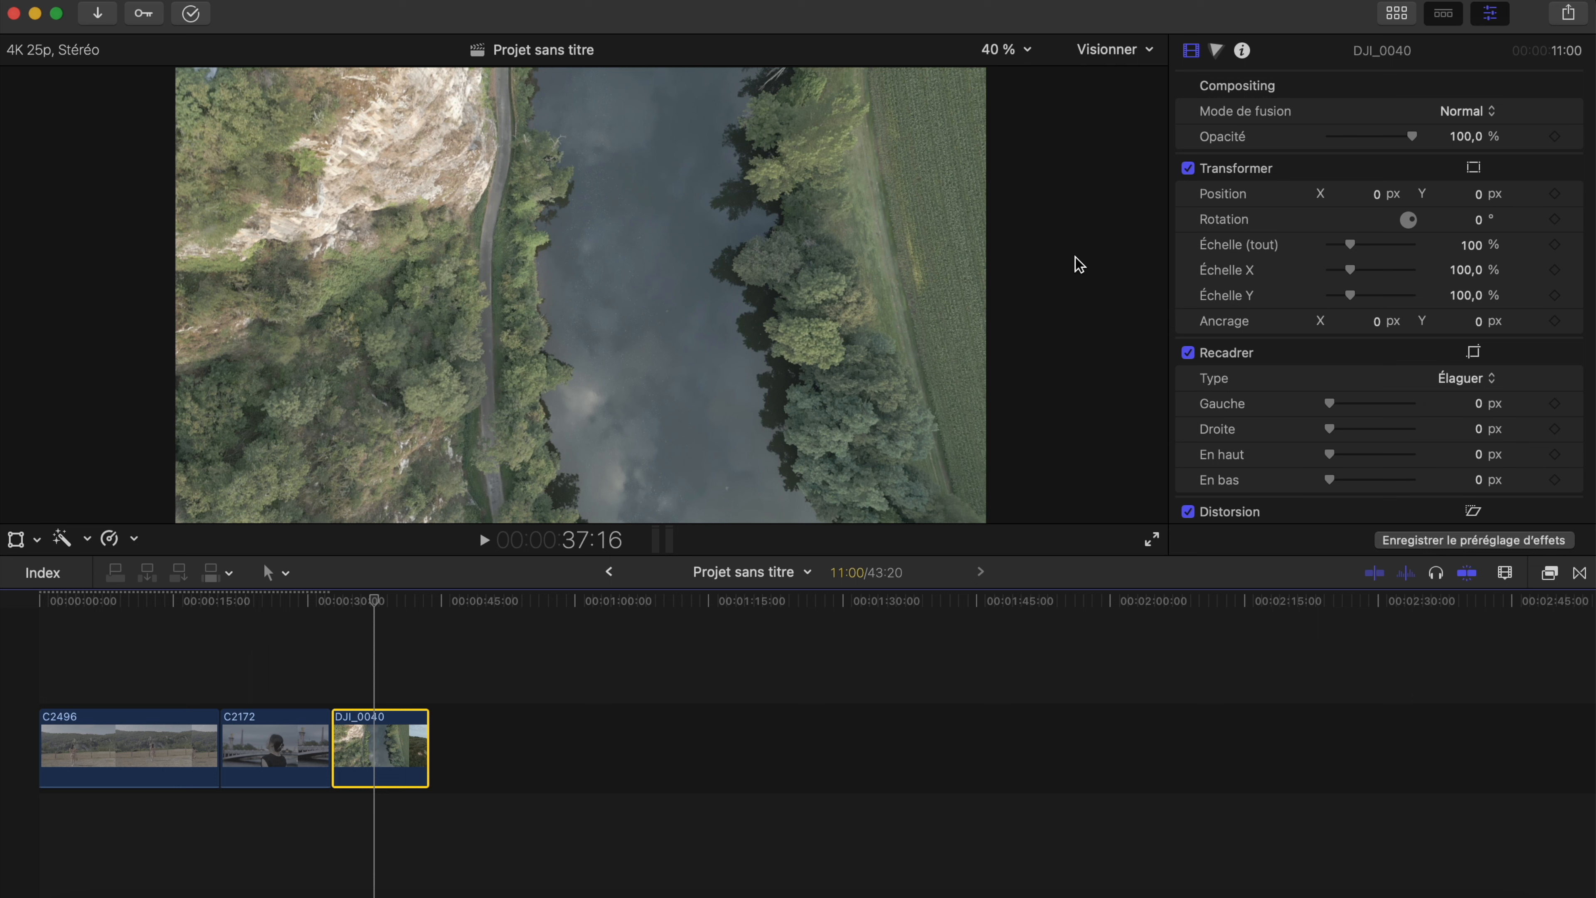
left_click(397, 758)
key("super+shift+v")
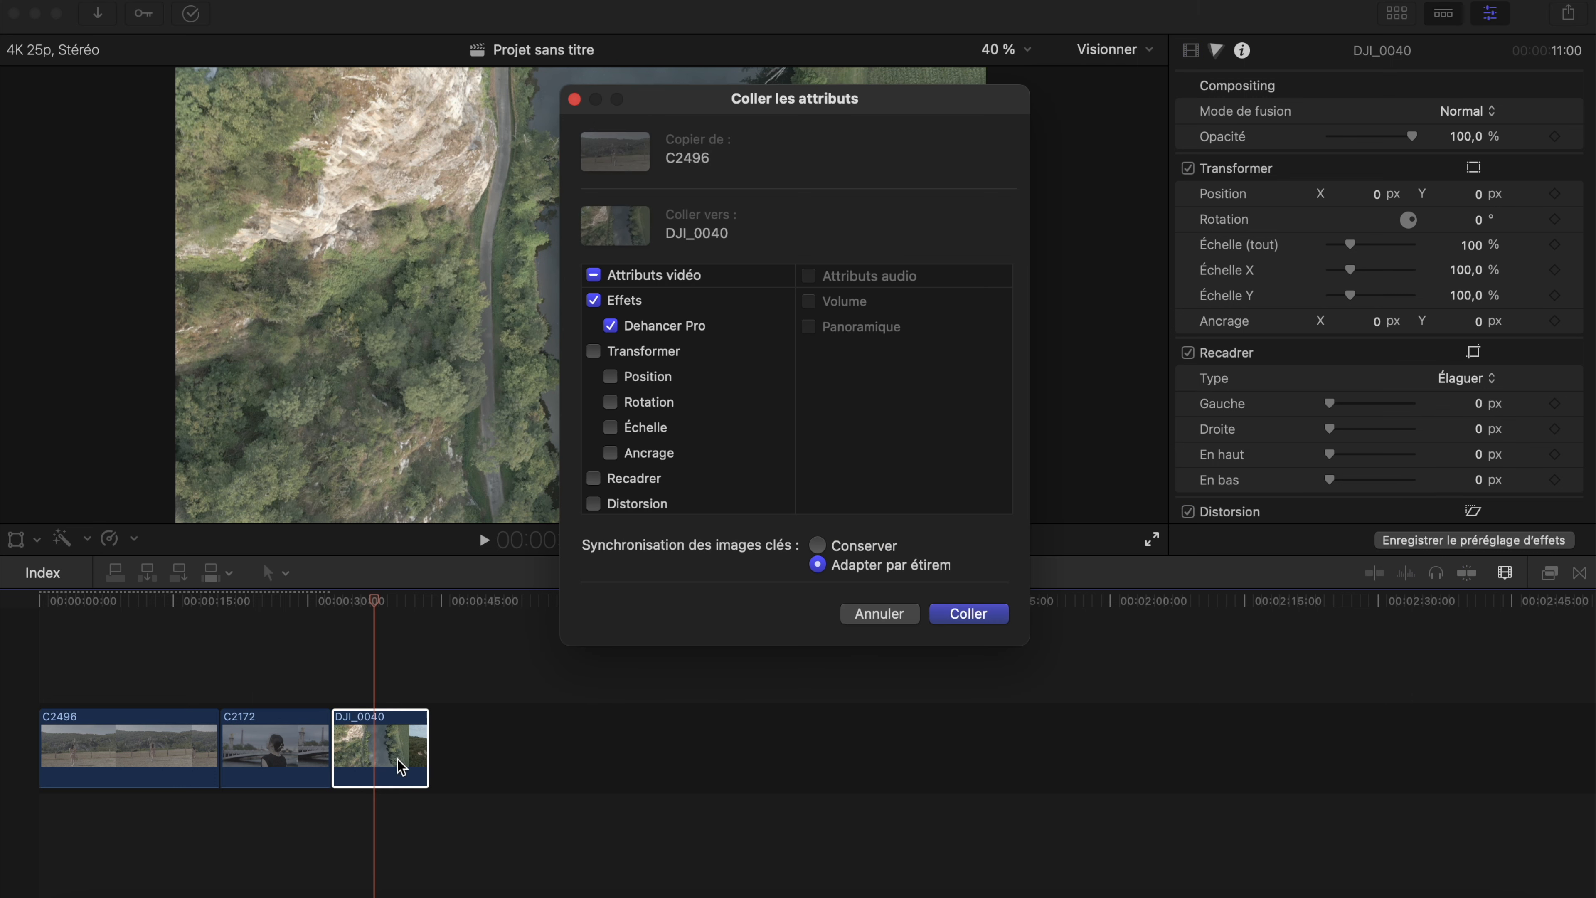
key("Return")
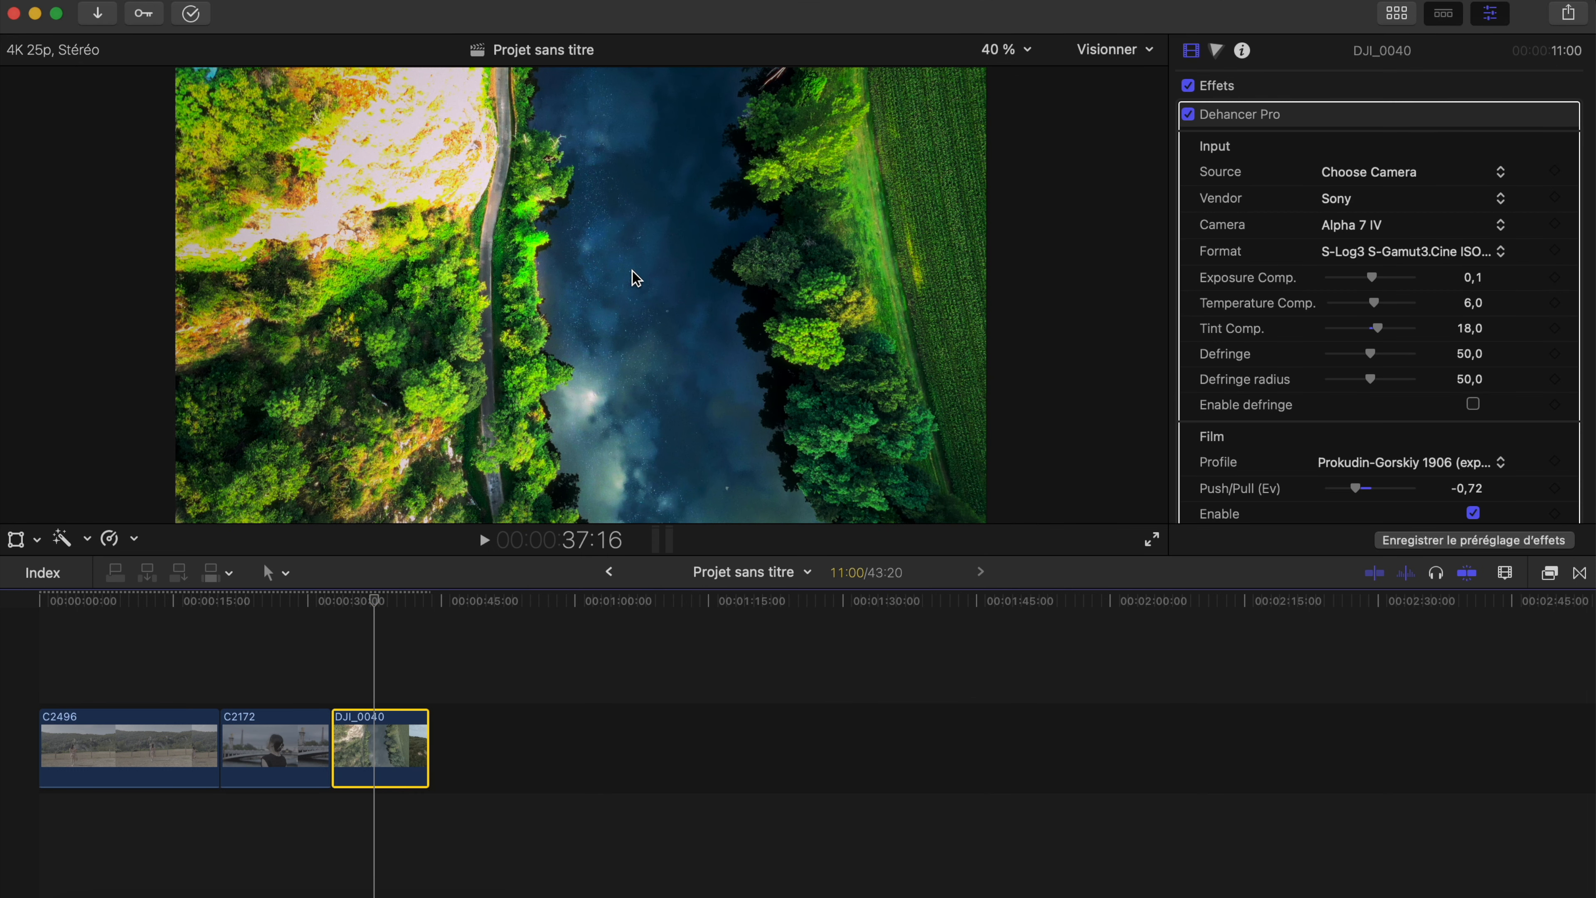
Step: Set DJI_0040's Dehancer input to vendor DJI, camera Mavic 2 Pro and format D-Log
left_click(1367, 207)
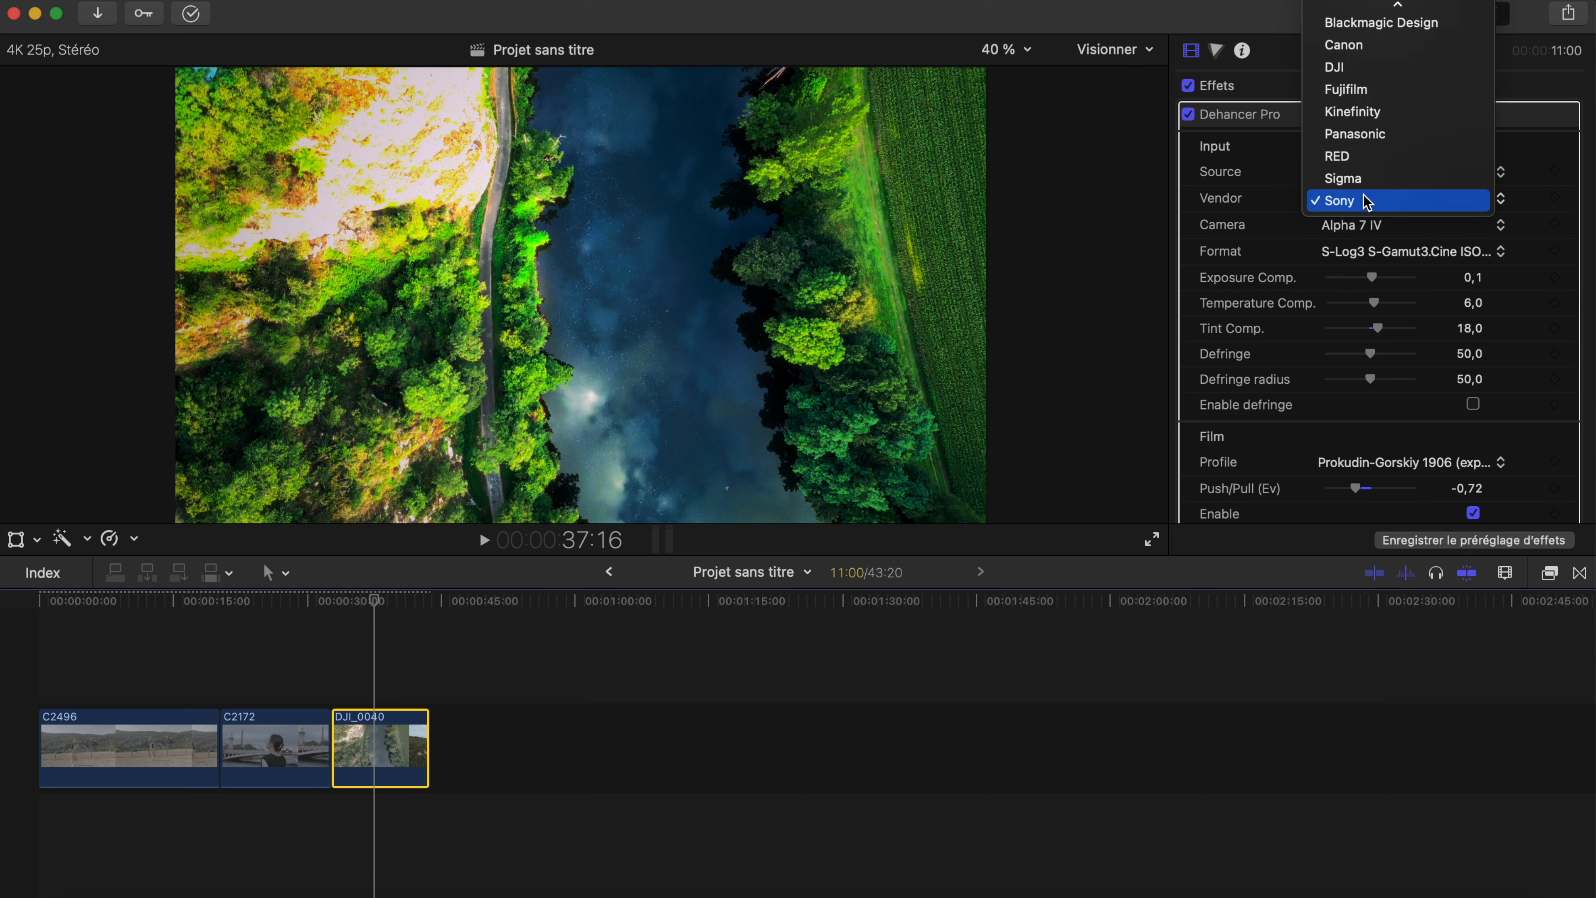
left_click(1370, 66)
left_click(1403, 227)
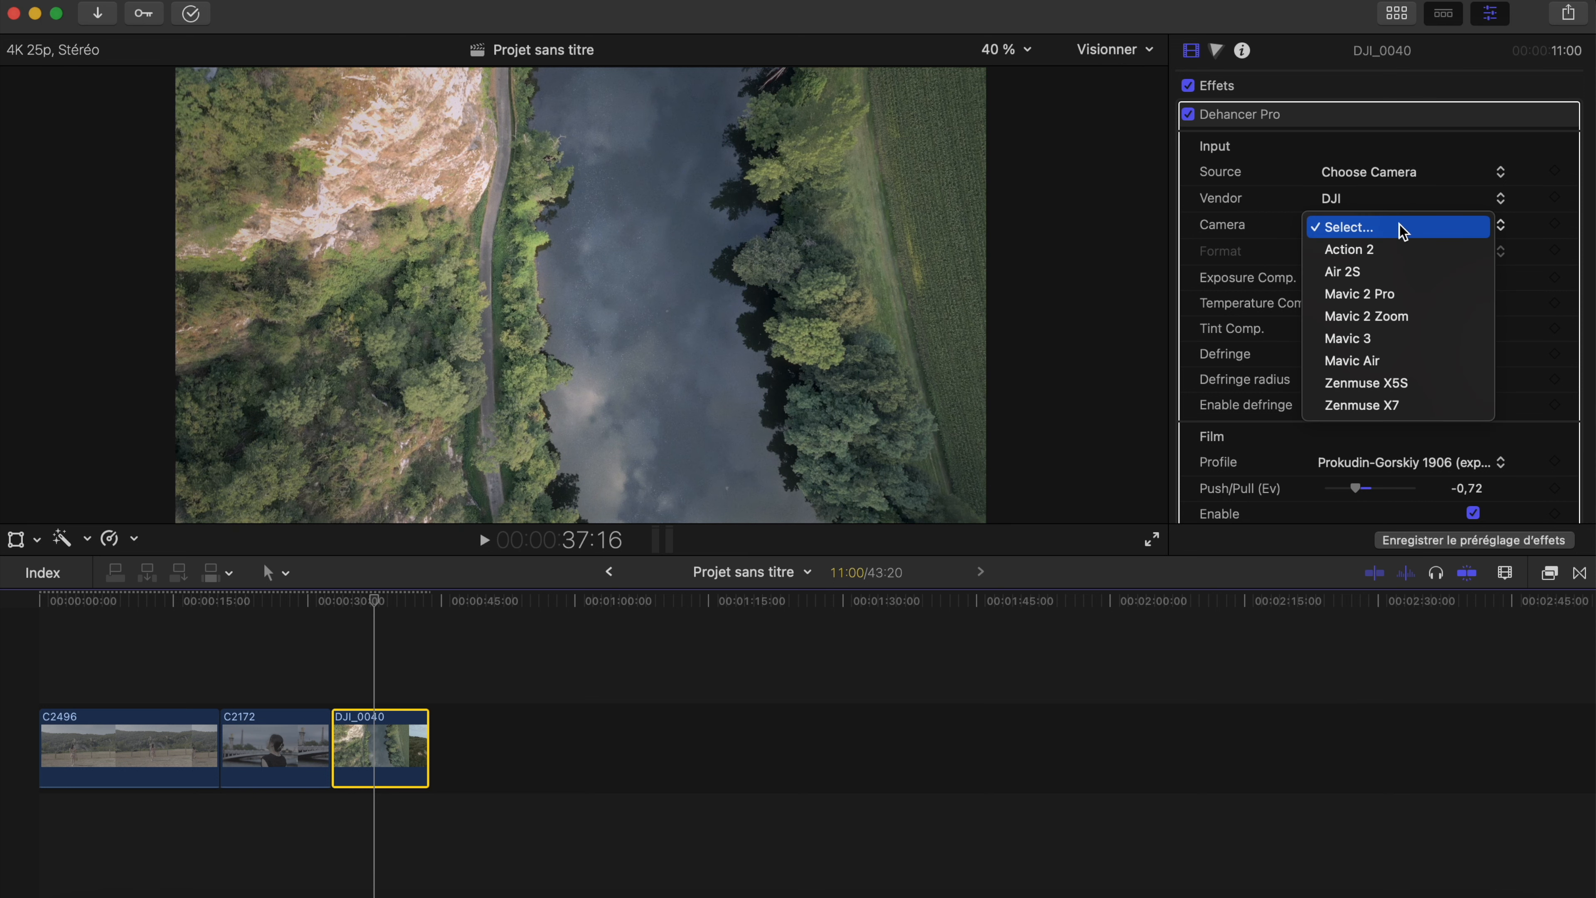
left_click(1400, 294)
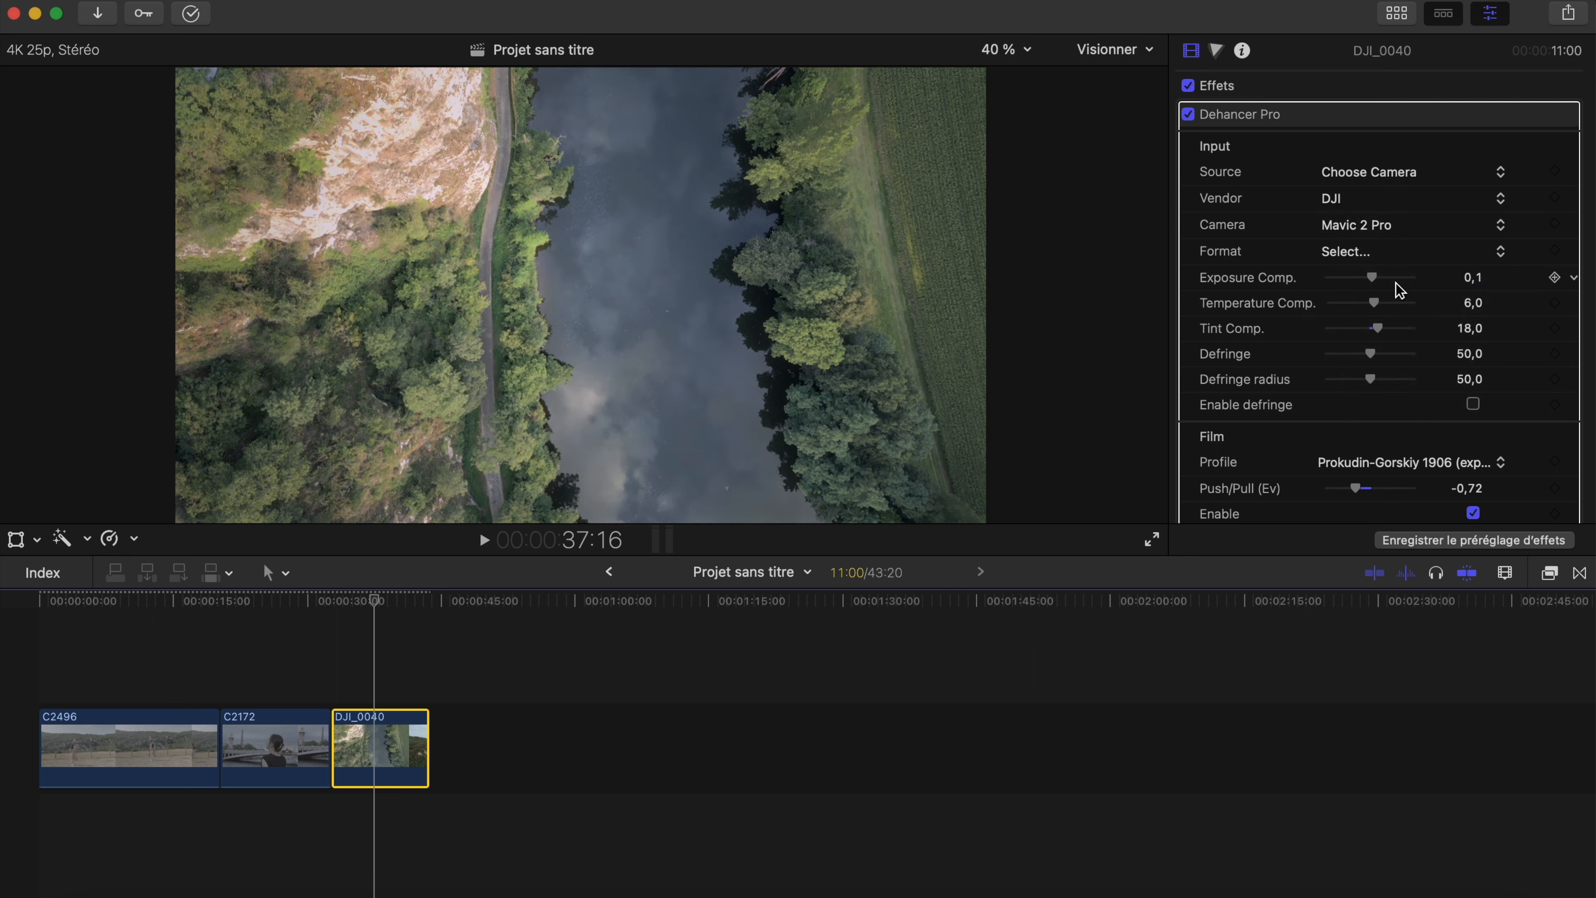
left_click(1394, 253)
left_click(1383, 277)
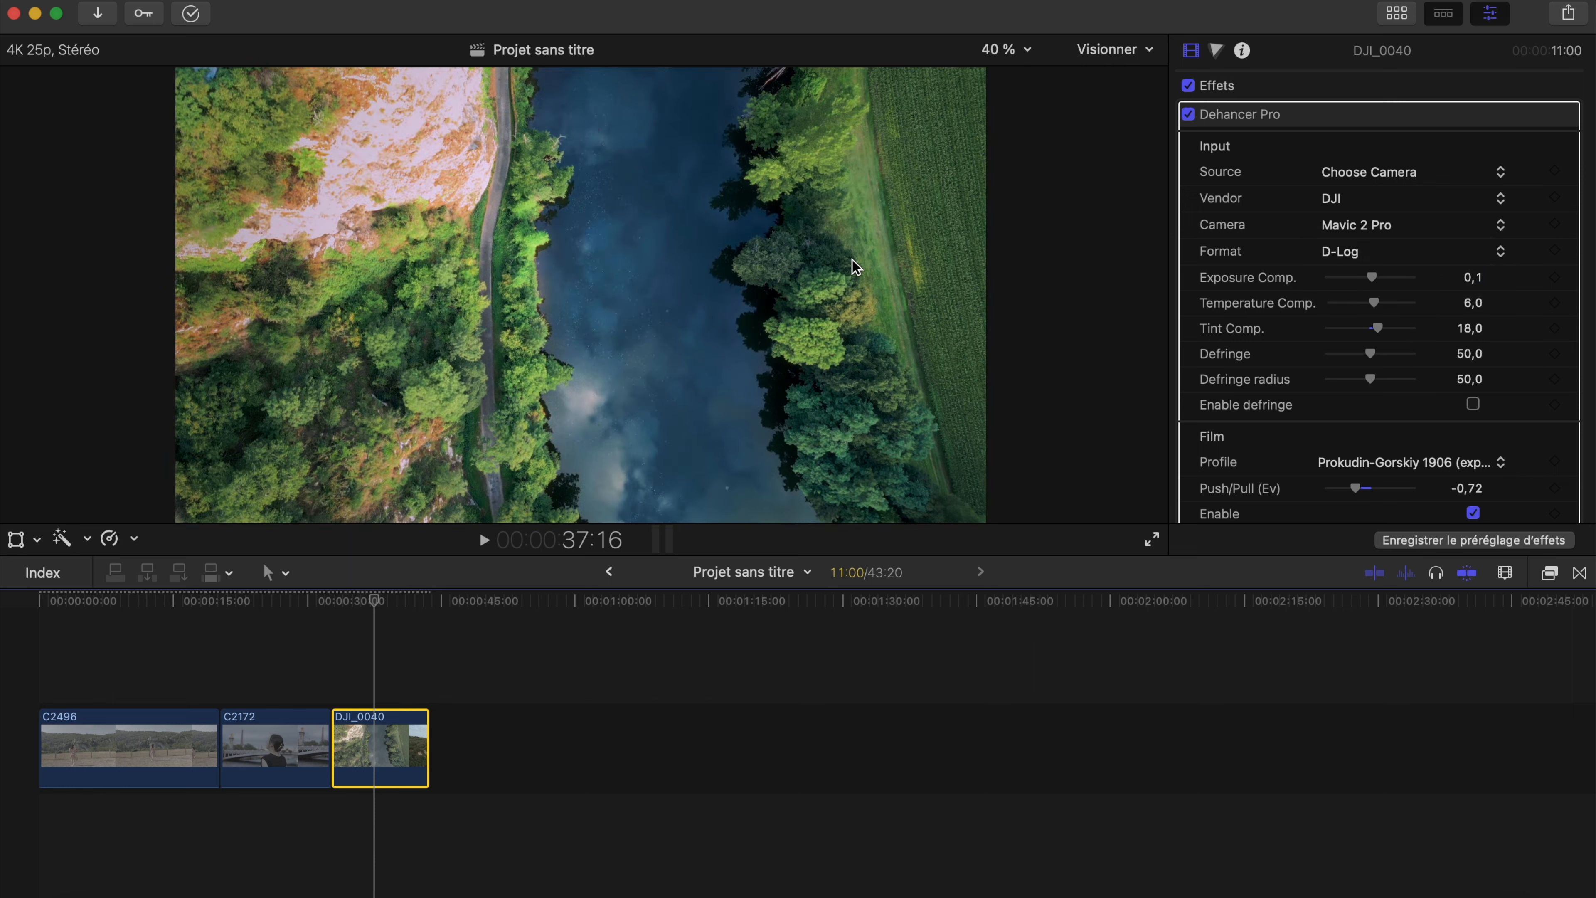
Step: Compare DJI_0040 with Dehancer Pro off and on, and scrub through the graded clips
left_click(1189, 115)
mouse_move(356, 599)
left_mouse_down()
mouse_move(185, 601)
mouse_move(392, 613)
mouse_move(299, 622)
mouse_move(381, 617)
left_mouse_up()
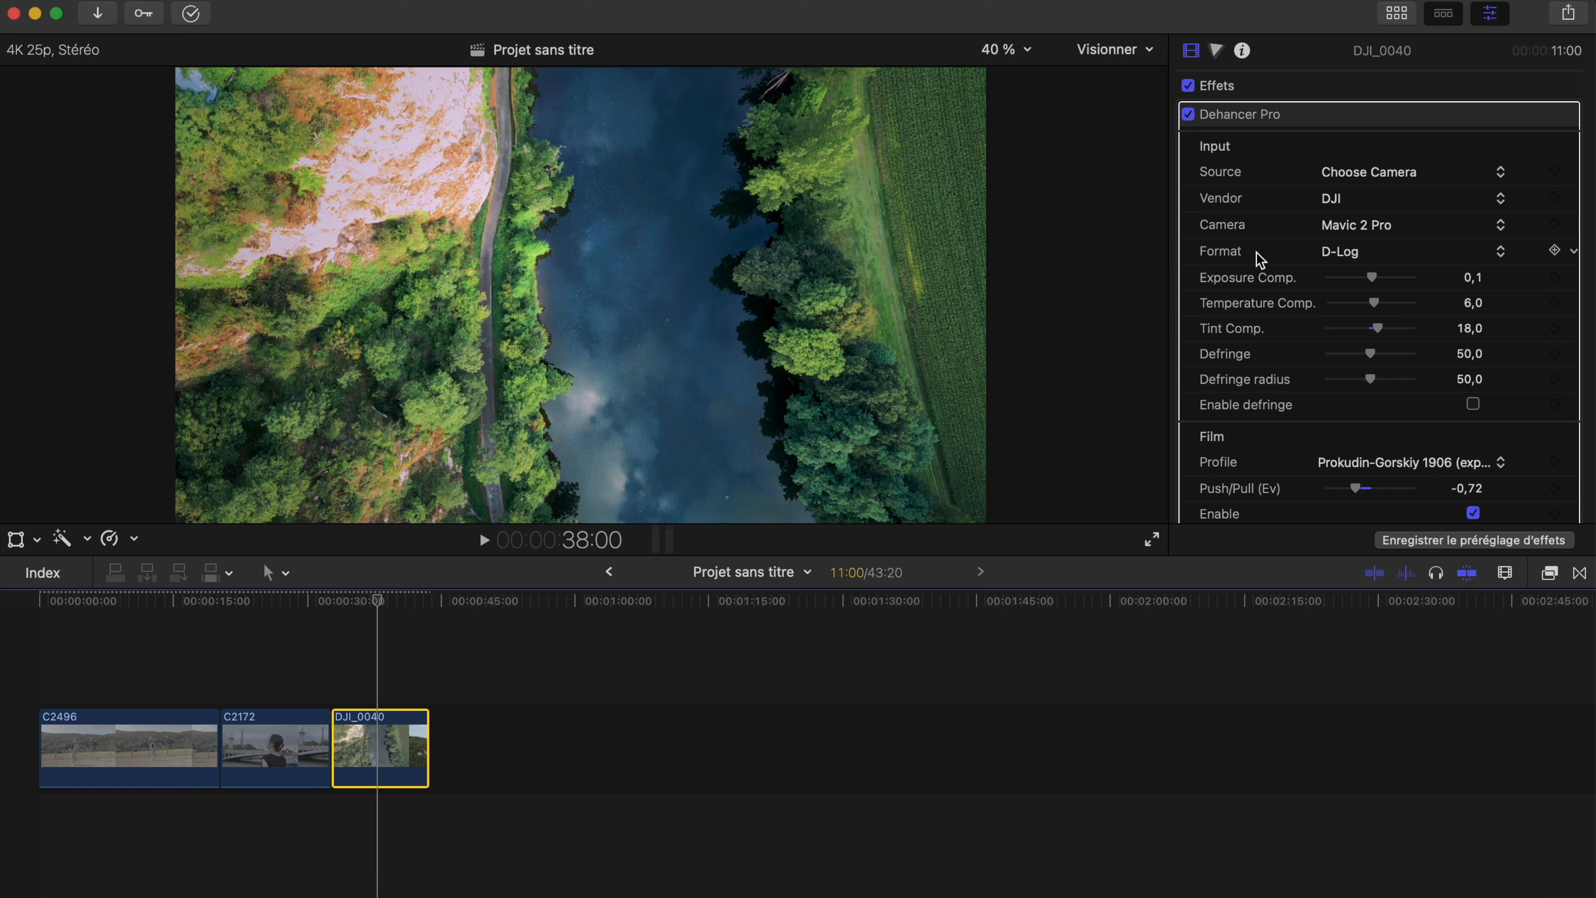
left_click_drag(385, 599, 306, 619)
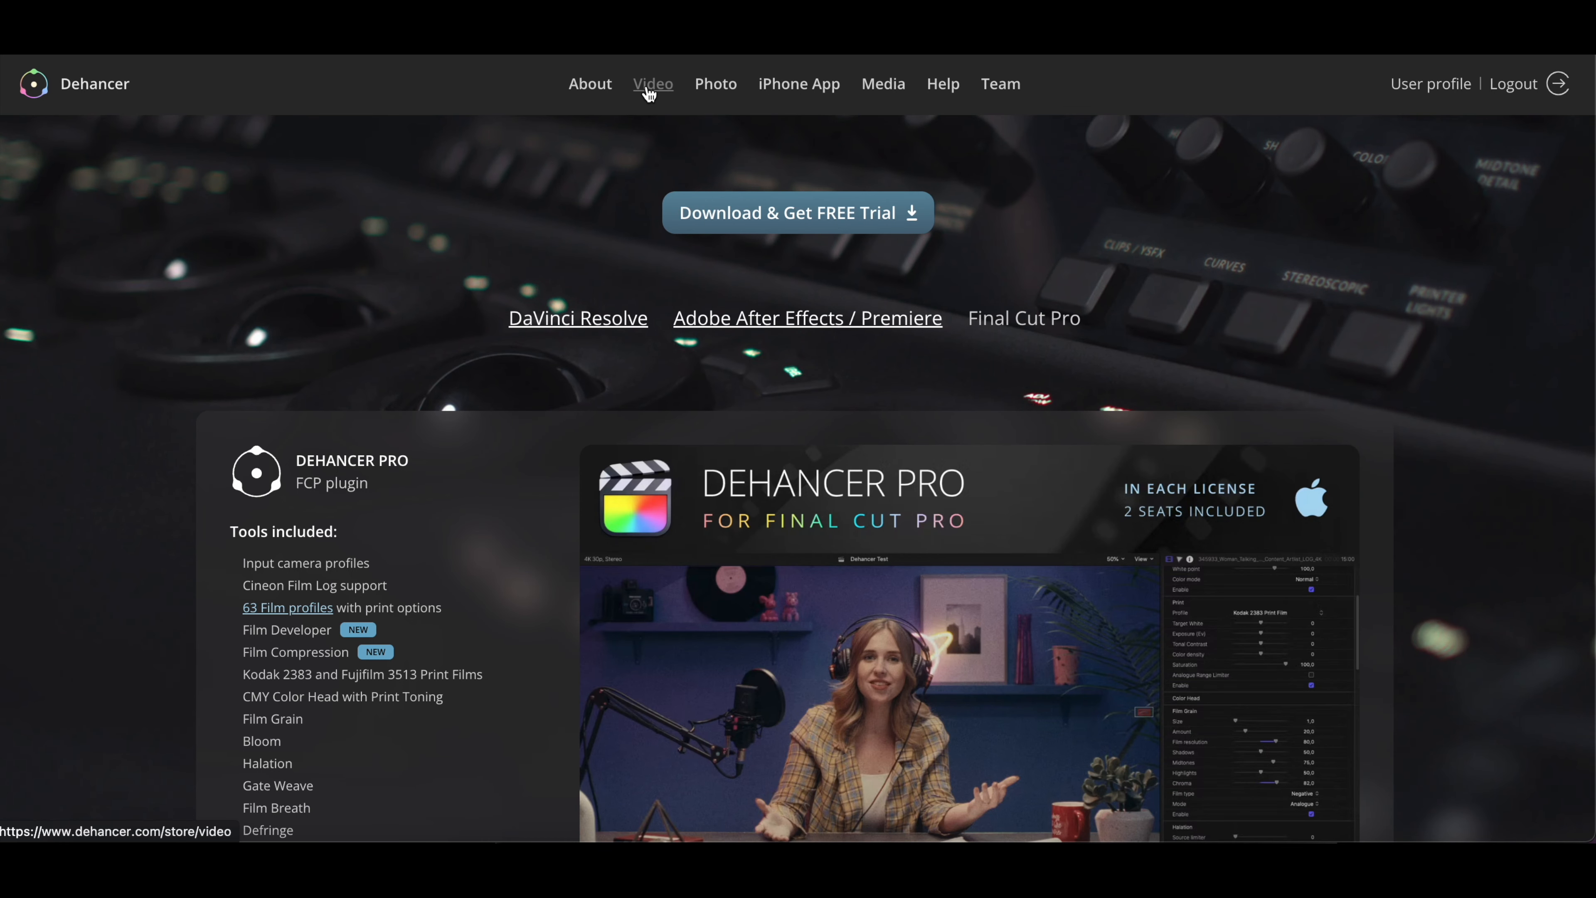
Step: On the Dehancer website, view the video plugin pages for DaVinci Resolve, Adobe After Effects / Premiere and Final Cut Pro
left_click(648, 90)
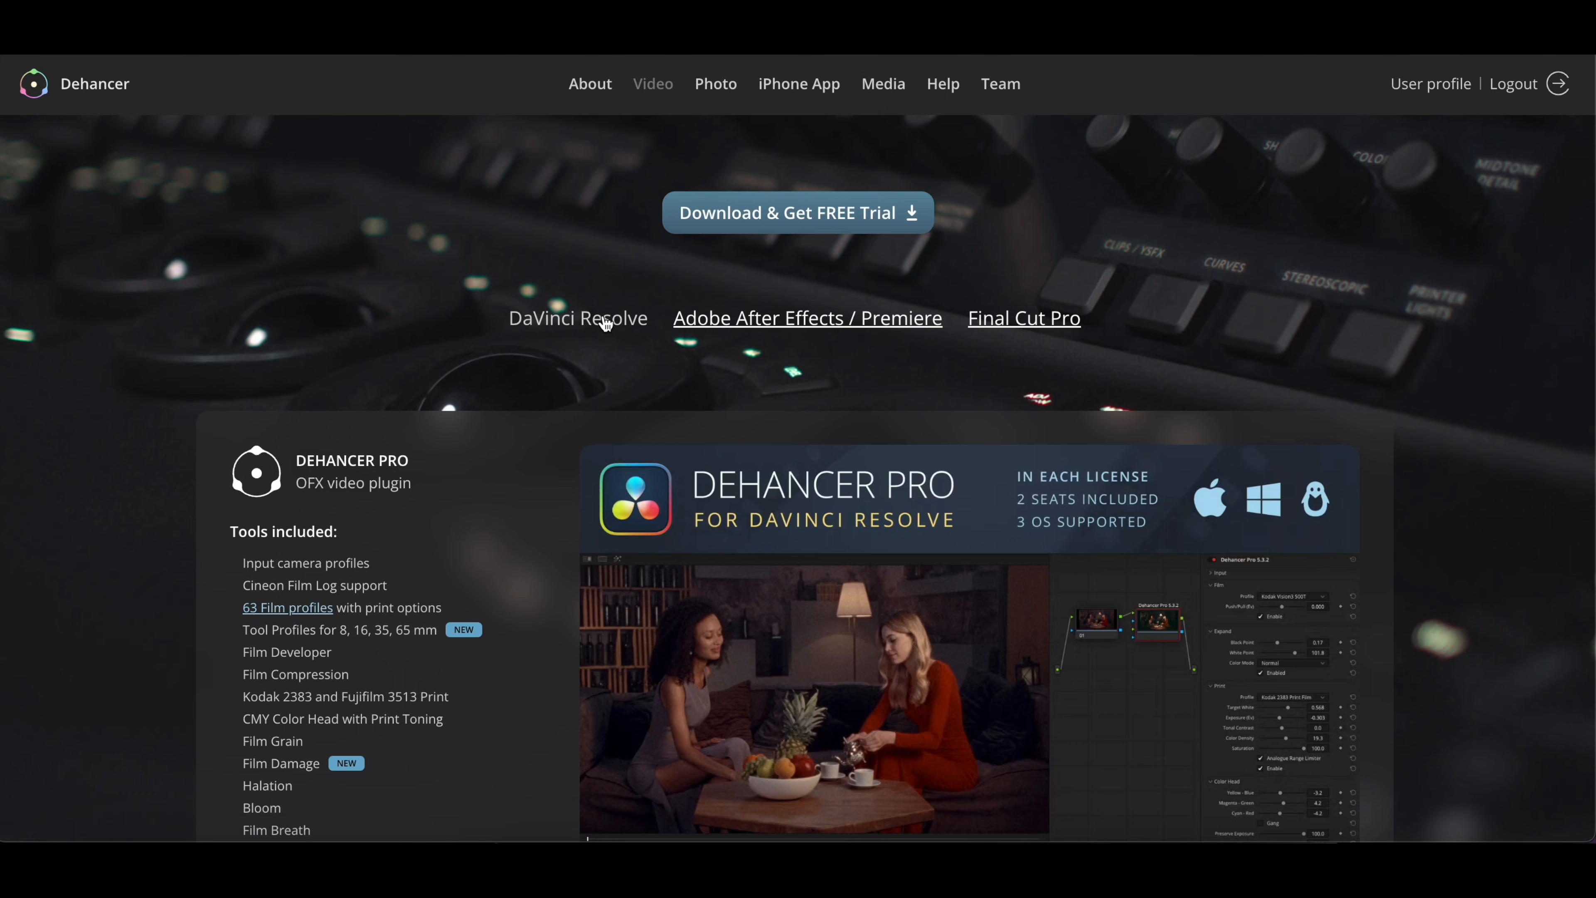
left_click(759, 326)
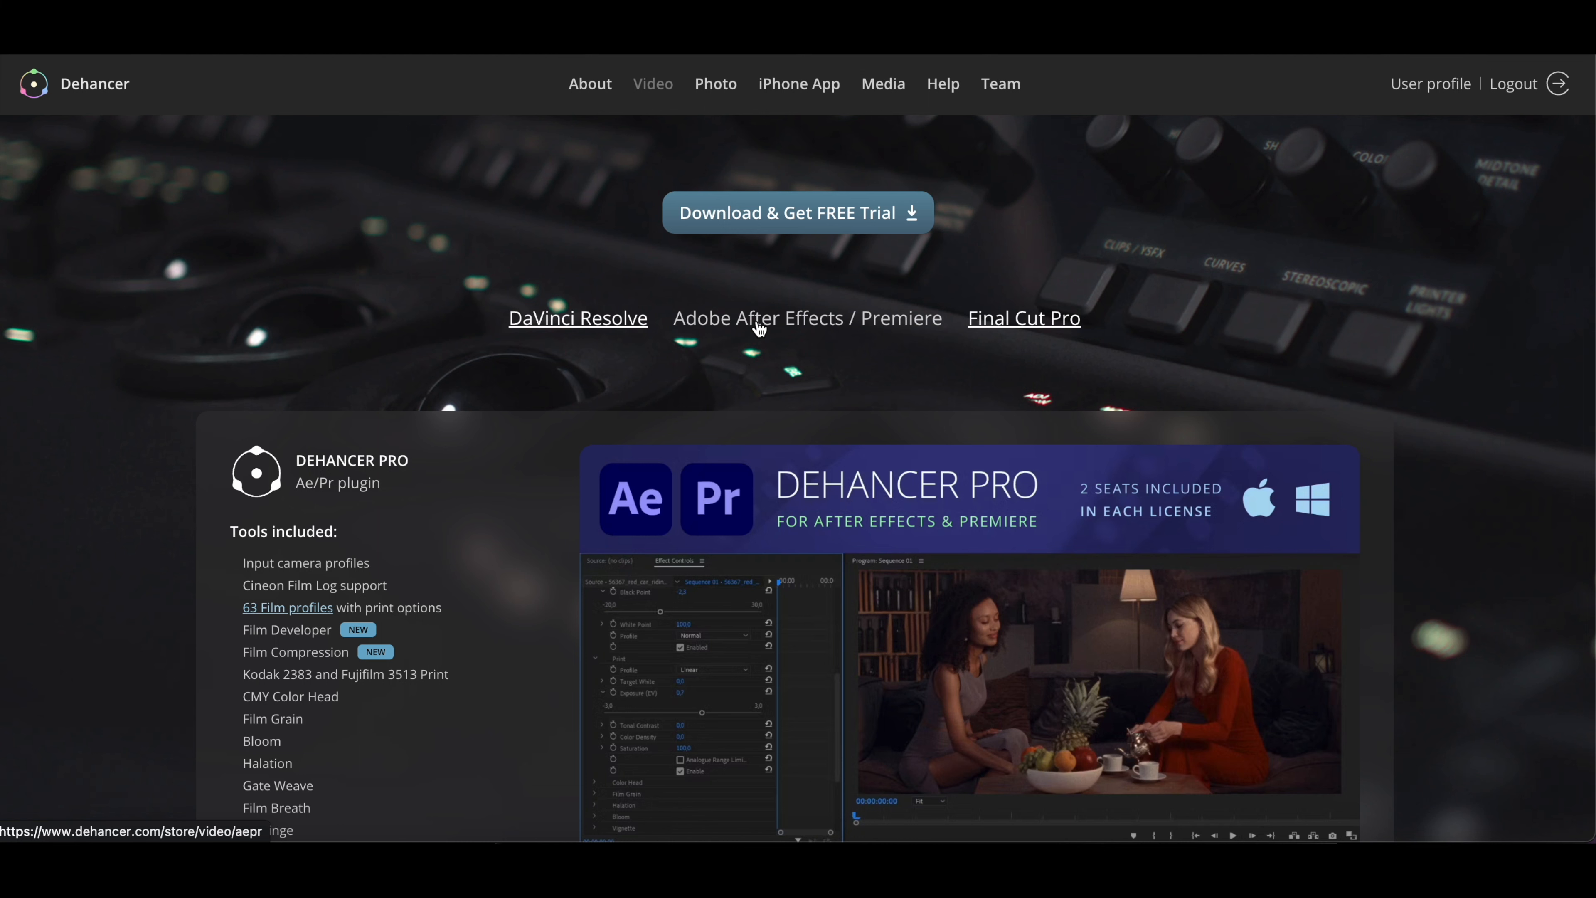
left_click(1012, 320)
scroll(889, 415, "down", 3)
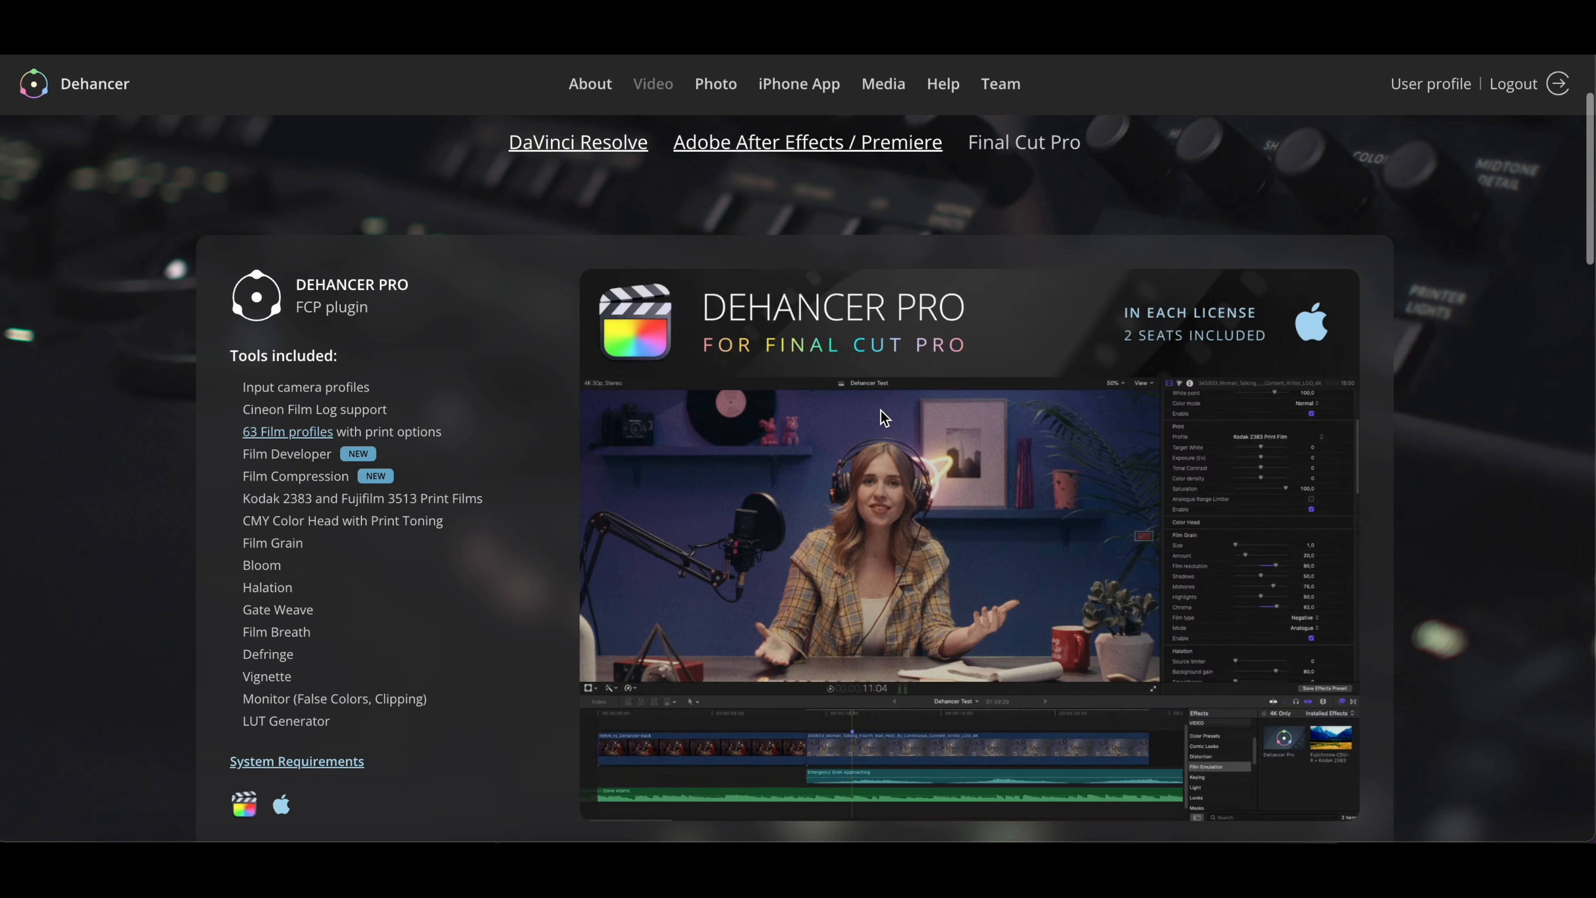
Step: Look through the Final Cut Pro plugin's 1 year, 6 months, 3 months and Lifetime pricing options
scroll(754, 358, "down", 7)
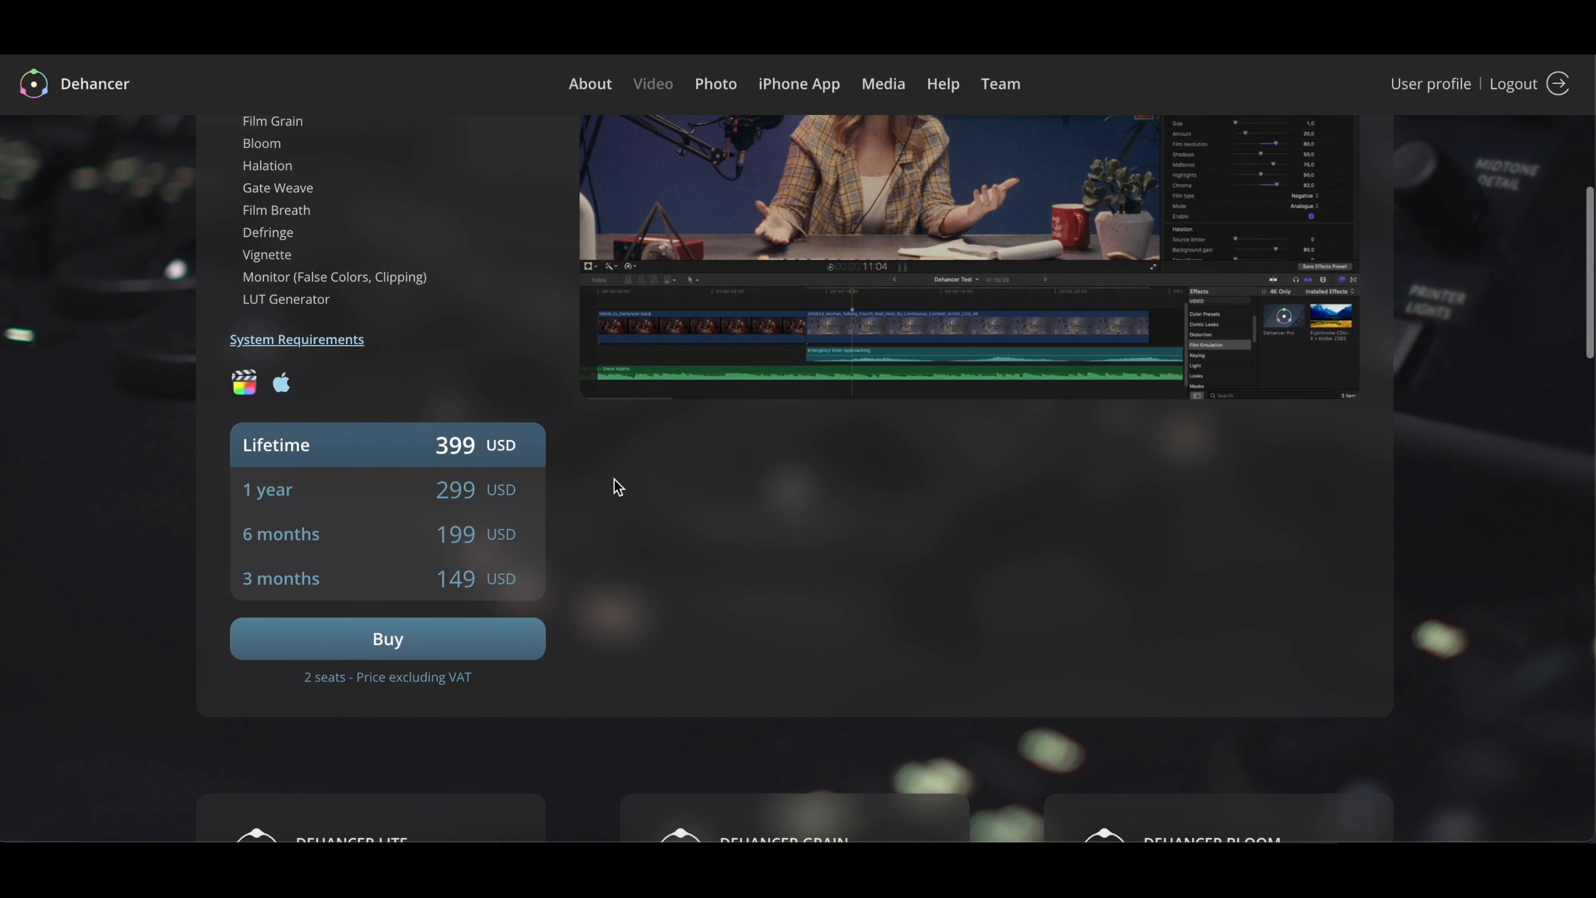
left_click(312, 502)
left_click(311, 534)
left_click(308, 579)
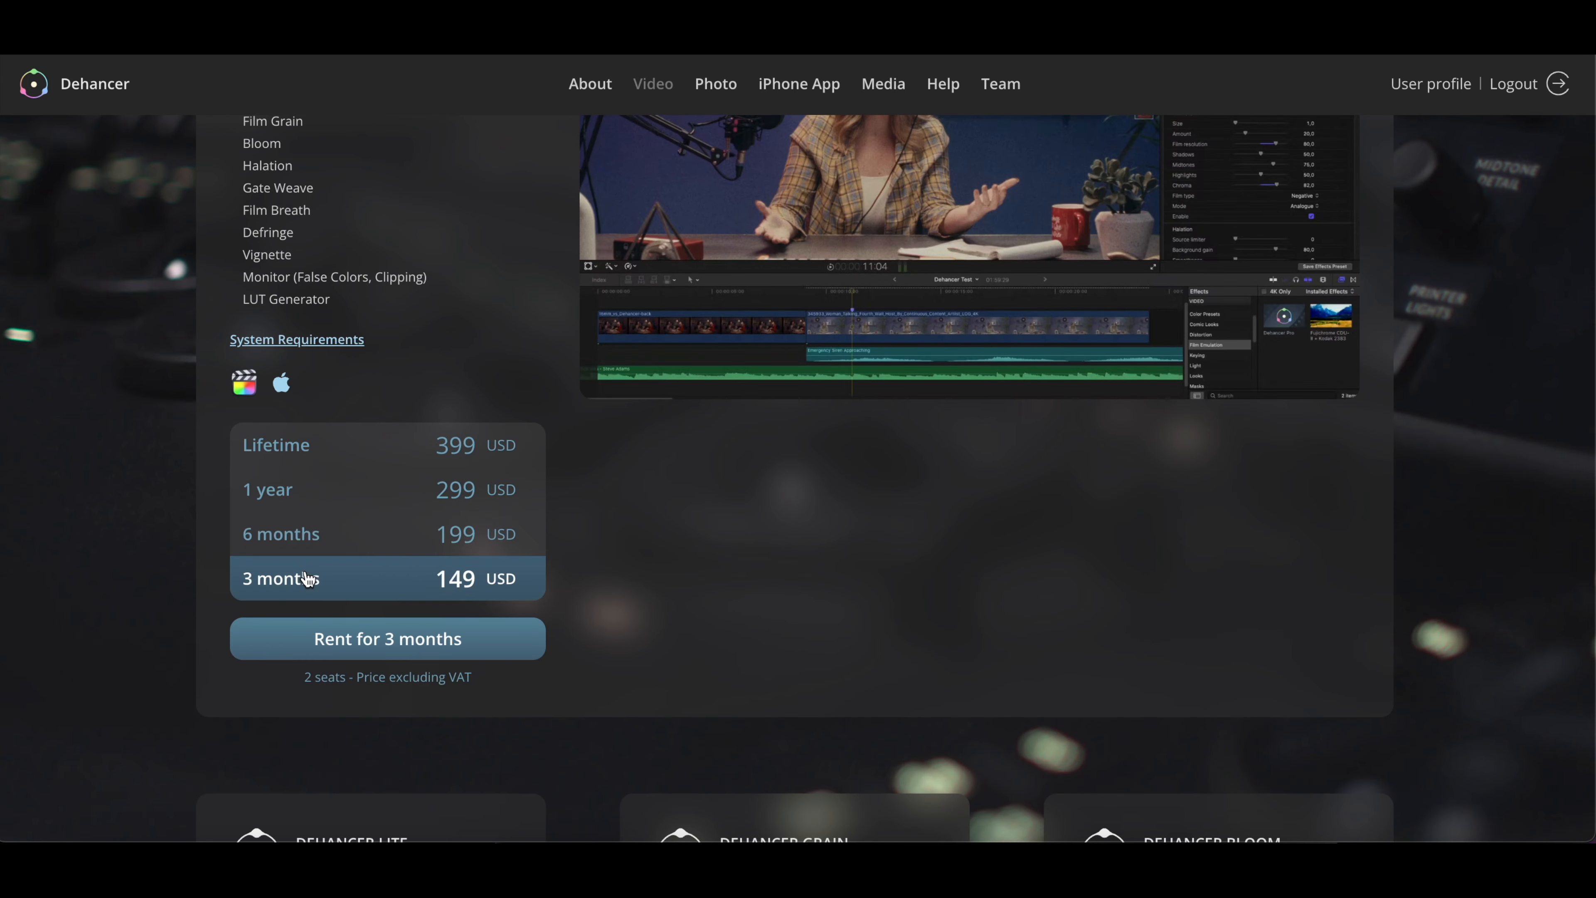
left_click(306, 451)
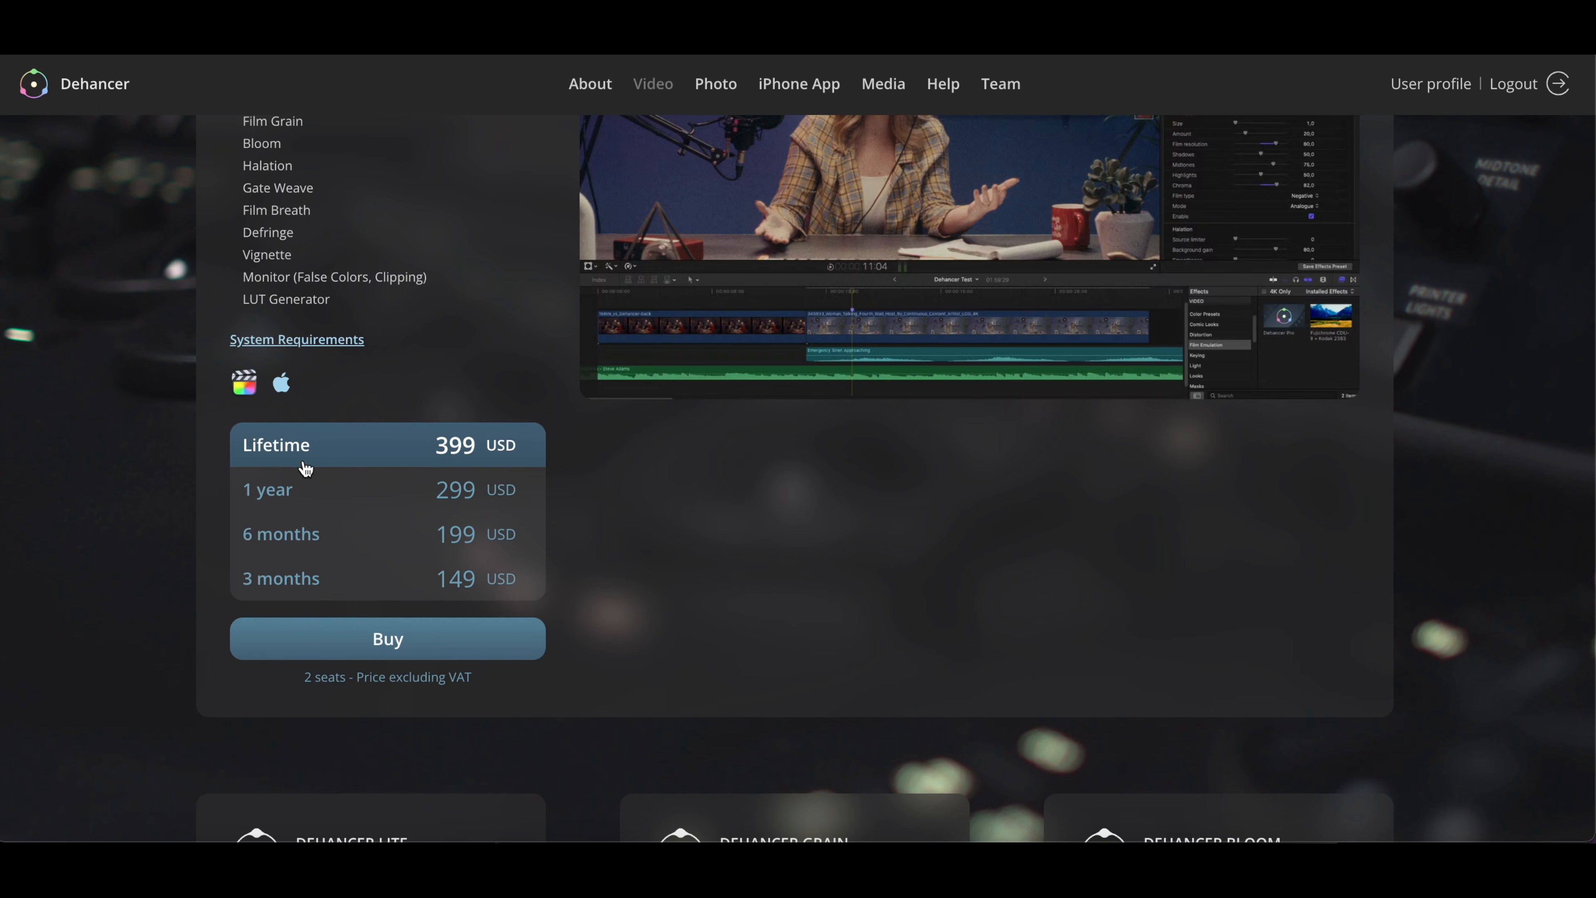
Step: Start the purchase of the Lifetime licence for the Final Cut Pro plugin and apply promo code MASATO10 to the order
left_click(517, 643)
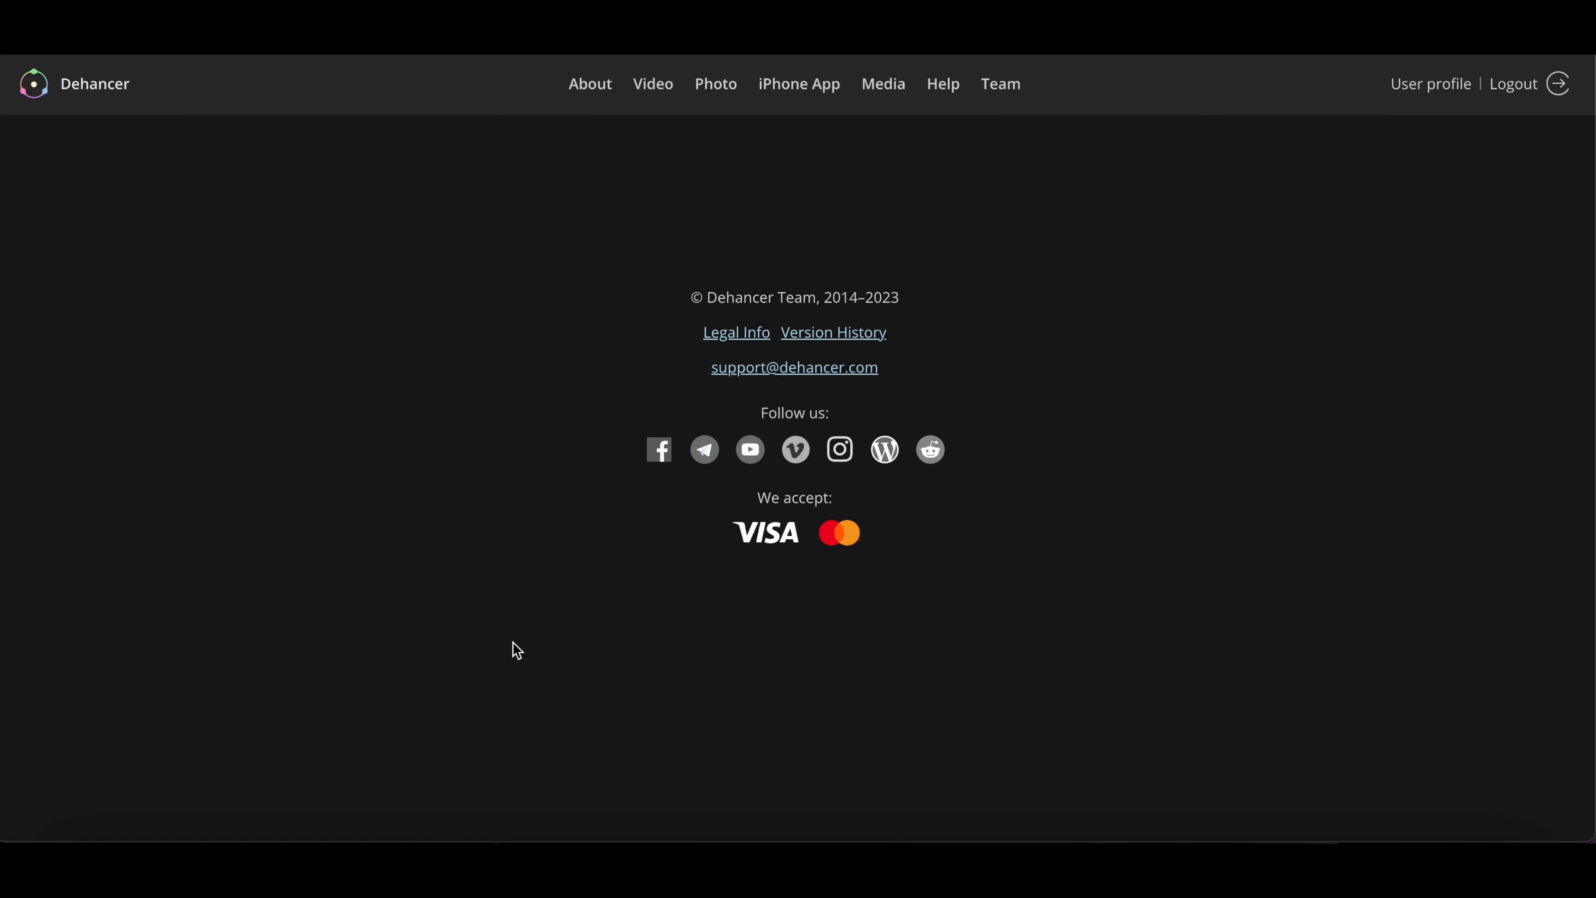
scroll(734, 585, "down", 5)
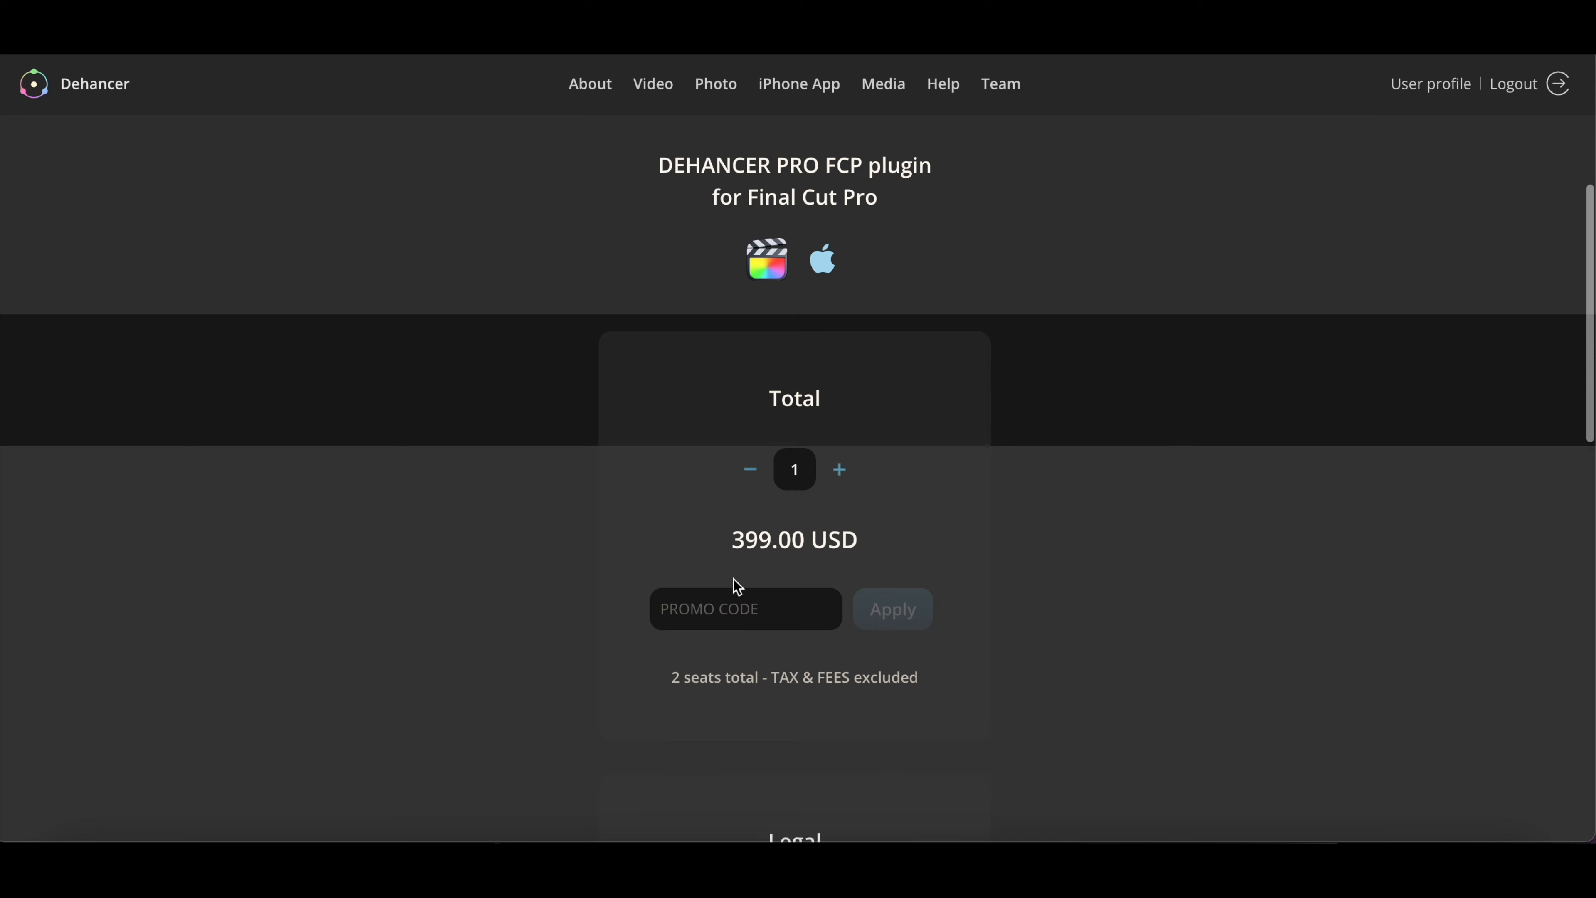
left_click(742, 555)
type("MASATO10")
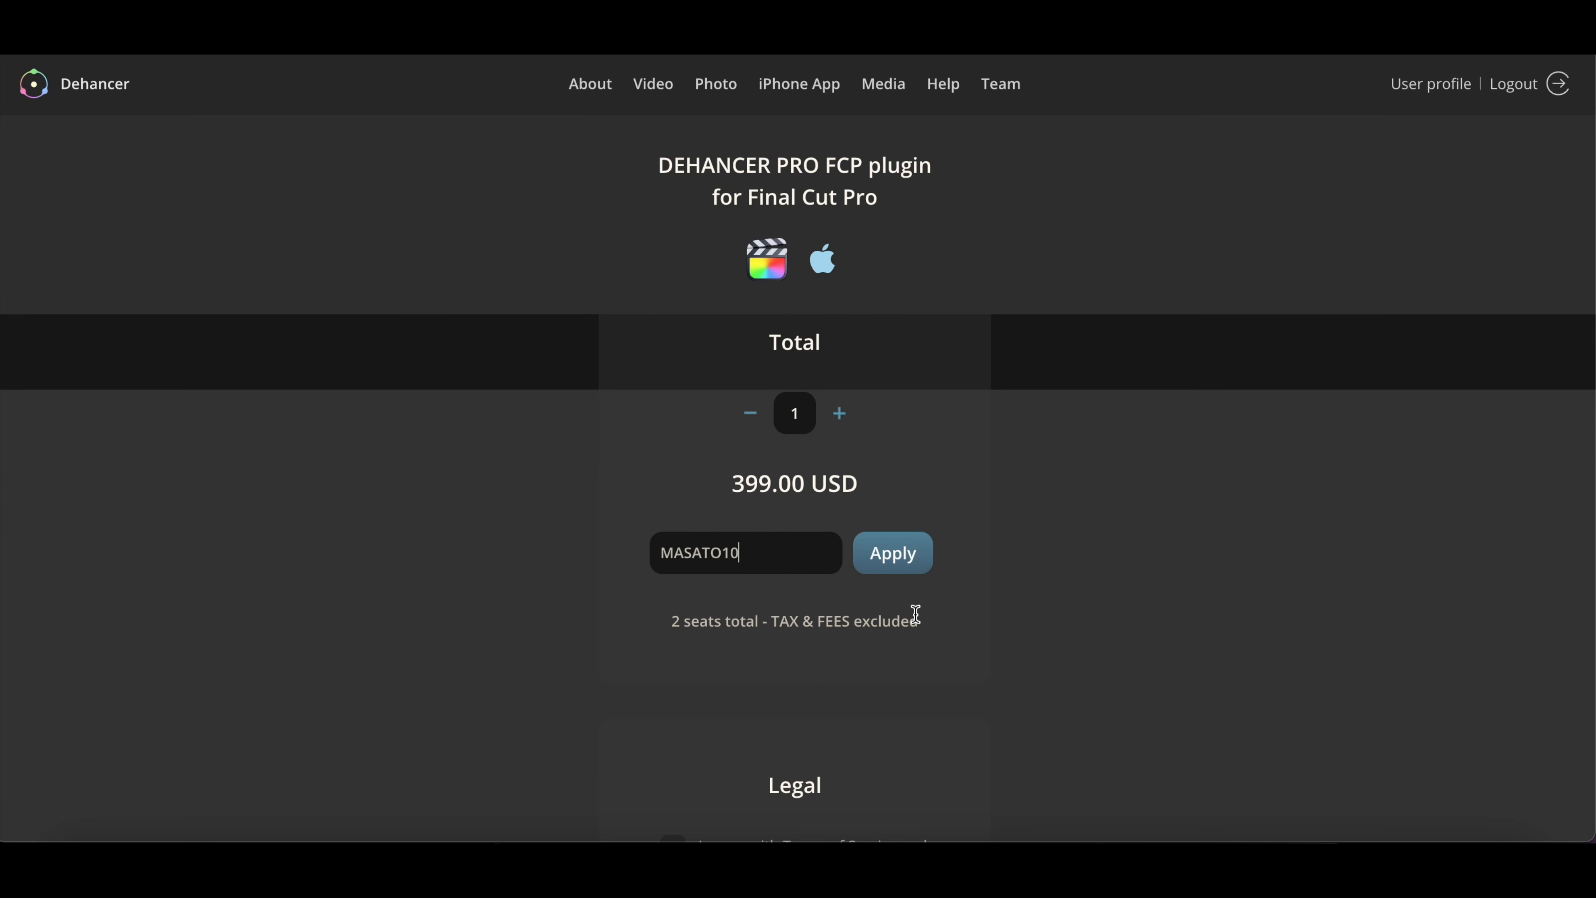
left_click(895, 566)
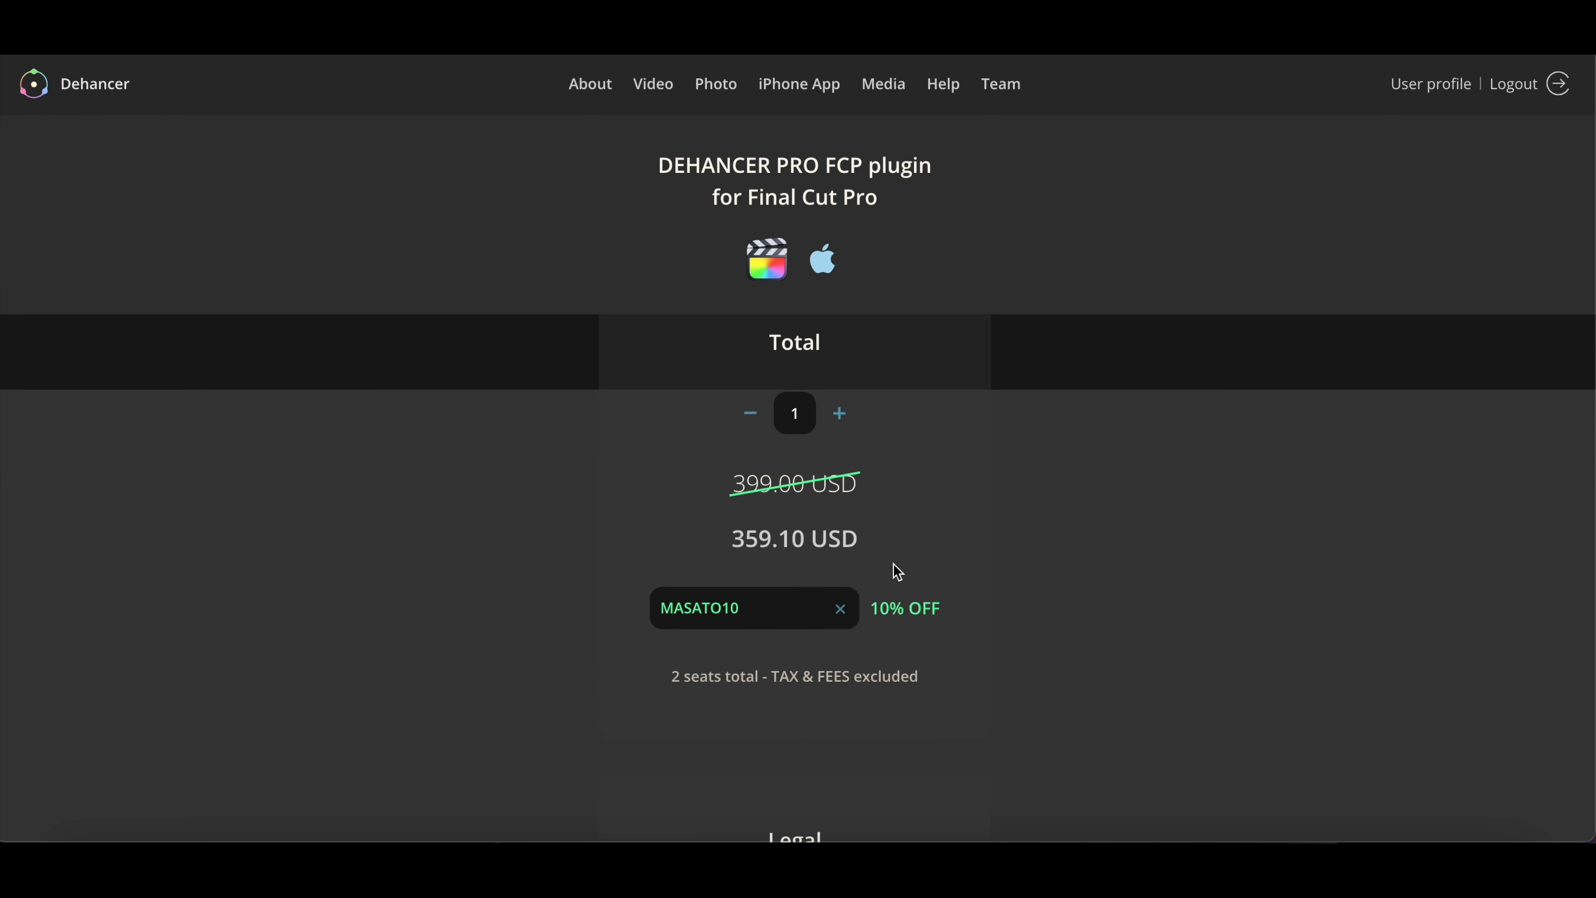
left_click_drag(737, 540, 869, 545)
left_click(917, 552)
Step: Agree to the Terms of Service and Privacy Policy and proceed to the order's payment options
scroll(952, 677, "down", 10)
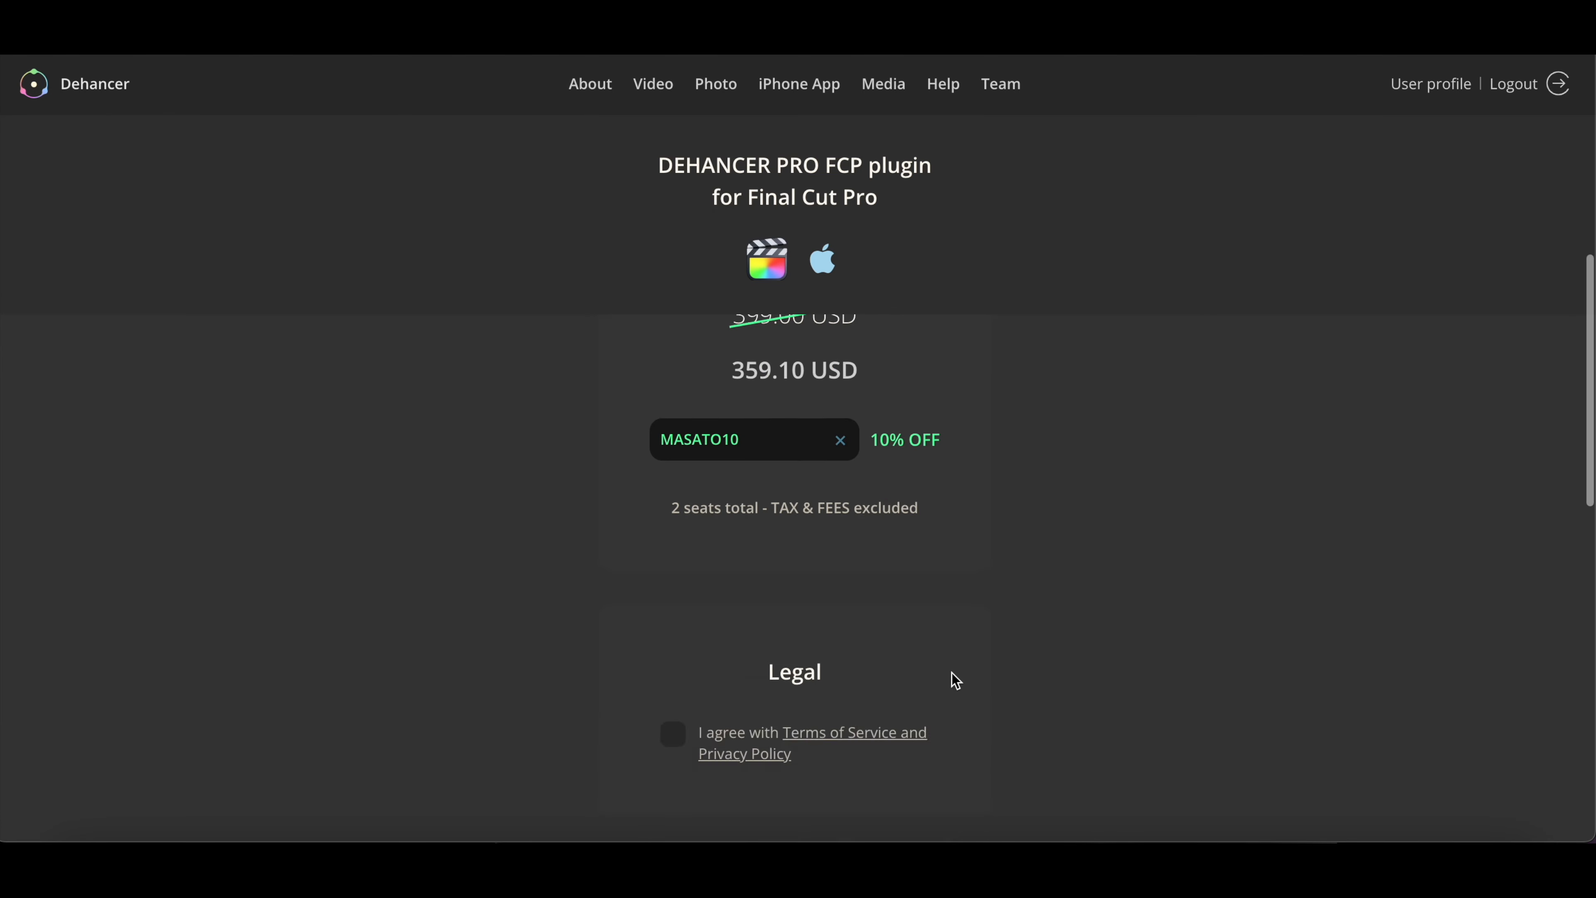
left_click(674, 320)
left_click(877, 603)
scroll(878, 607, "down", 3)
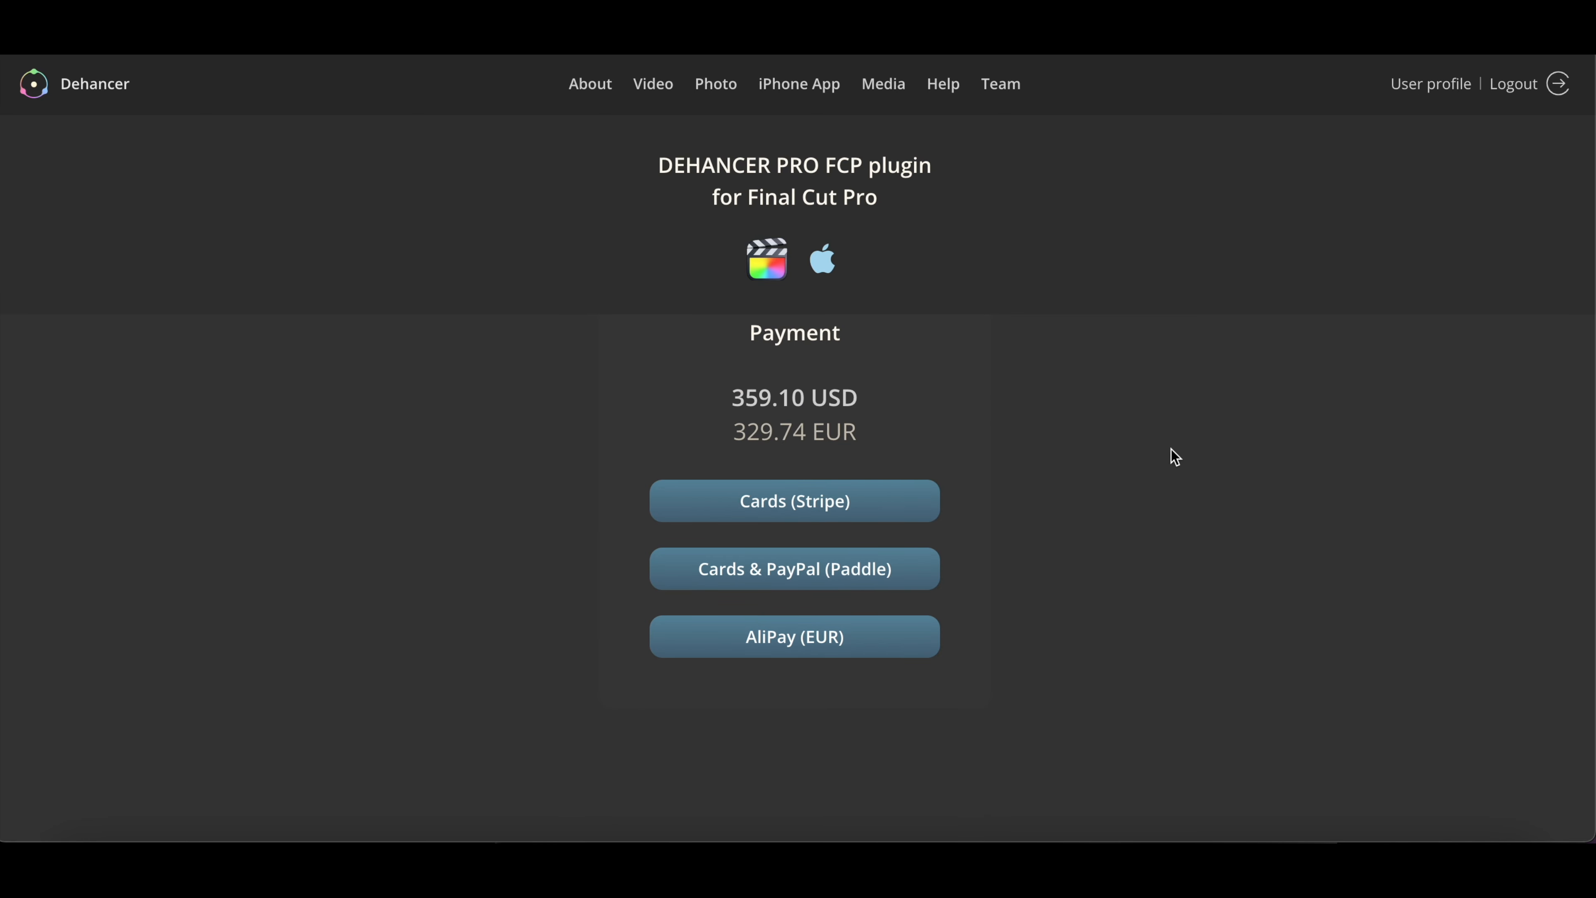